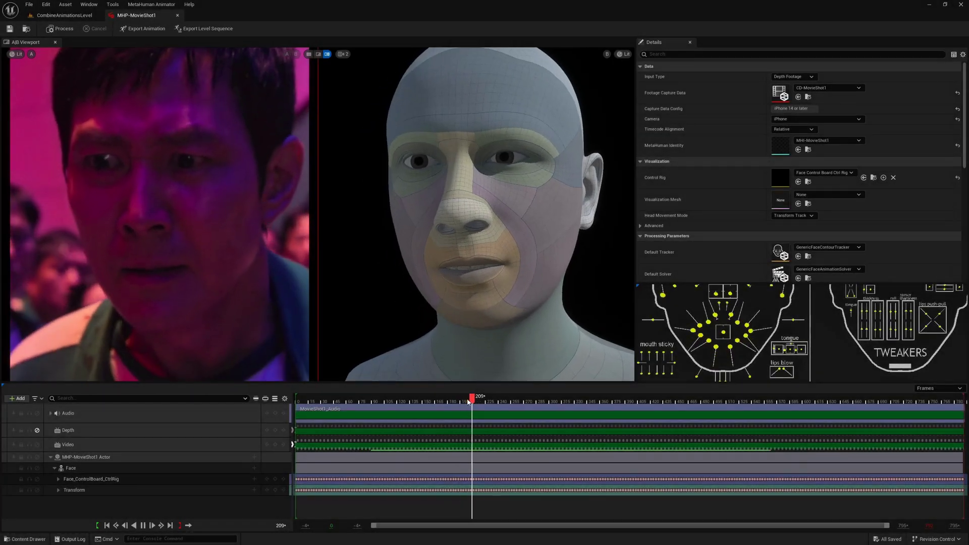
Inspect the animation export dialog of the MHP-MovieShot1 performance without saving, and close the performance editor
key("space")
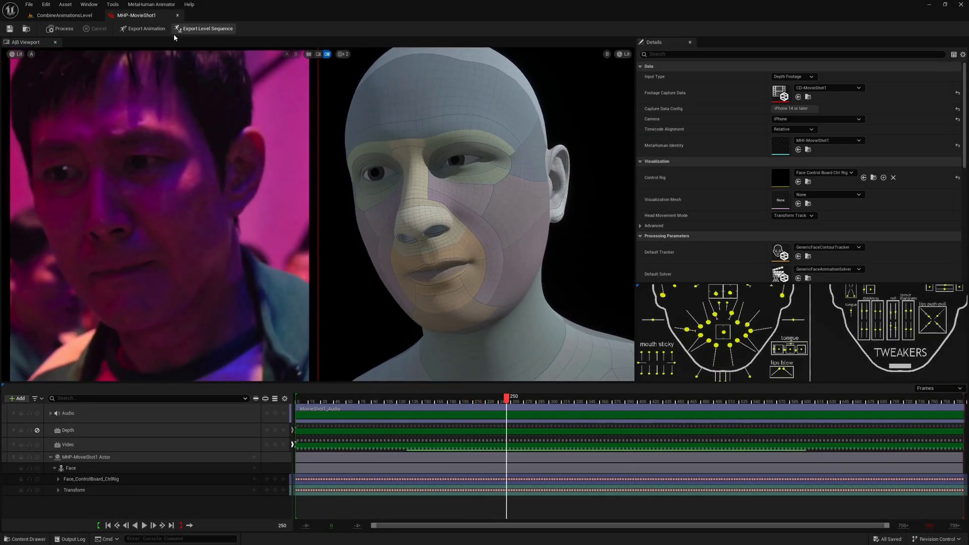
left_click(144, 29)
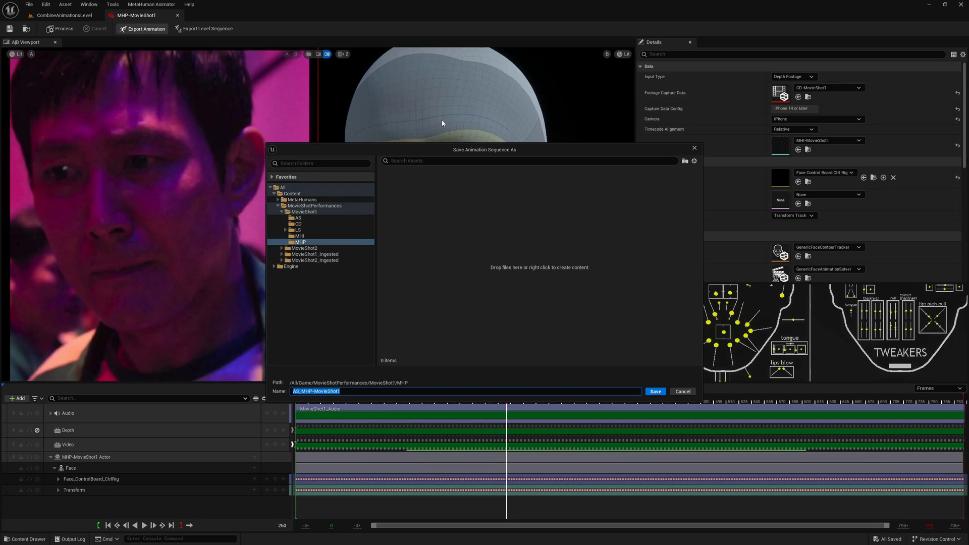
left_click(695, 149)
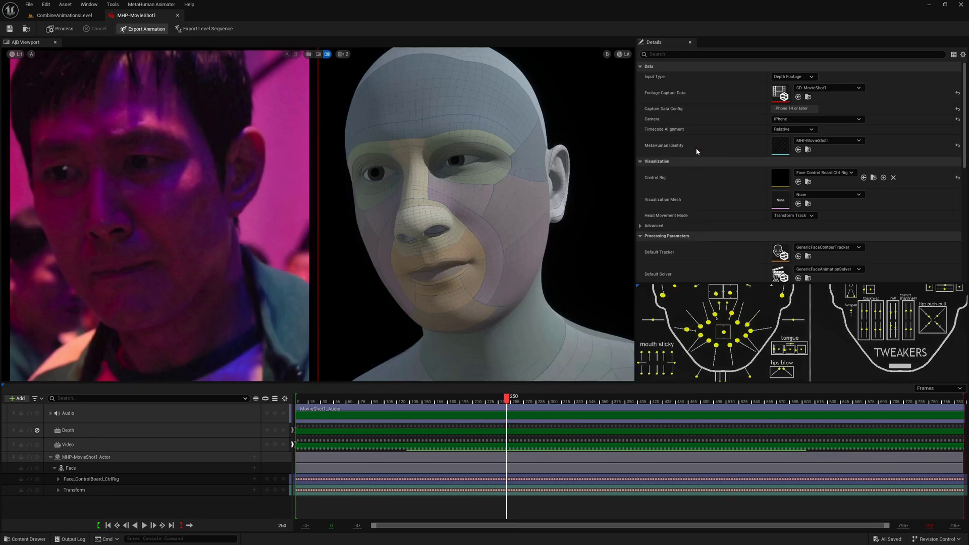
left_click(177, 15)
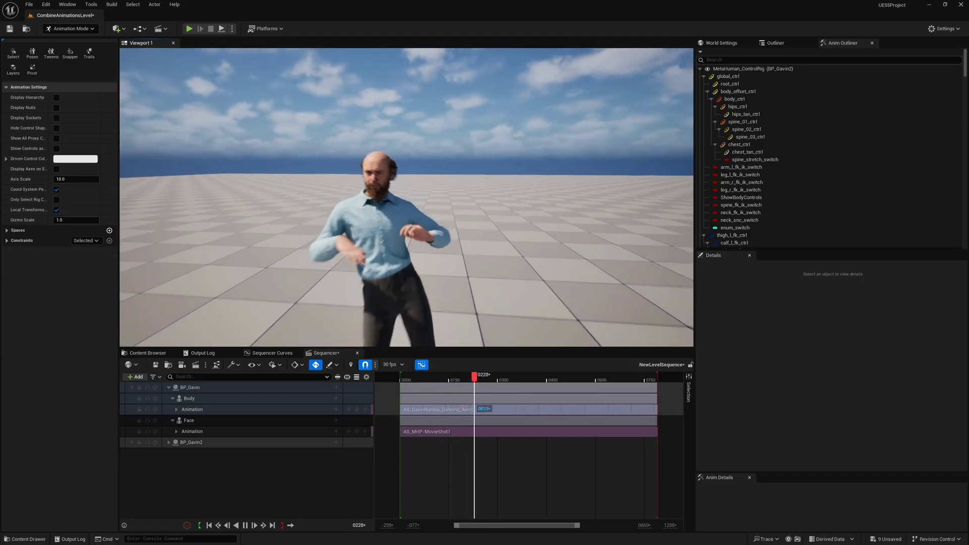
Preview the combined body and face animation on BP_Gavin in the level sequence
mouse_move(493, 378)
left_mouse_down()
mouse_move(467, 380)
mouse_move(480, 381)
left_mouse_up()
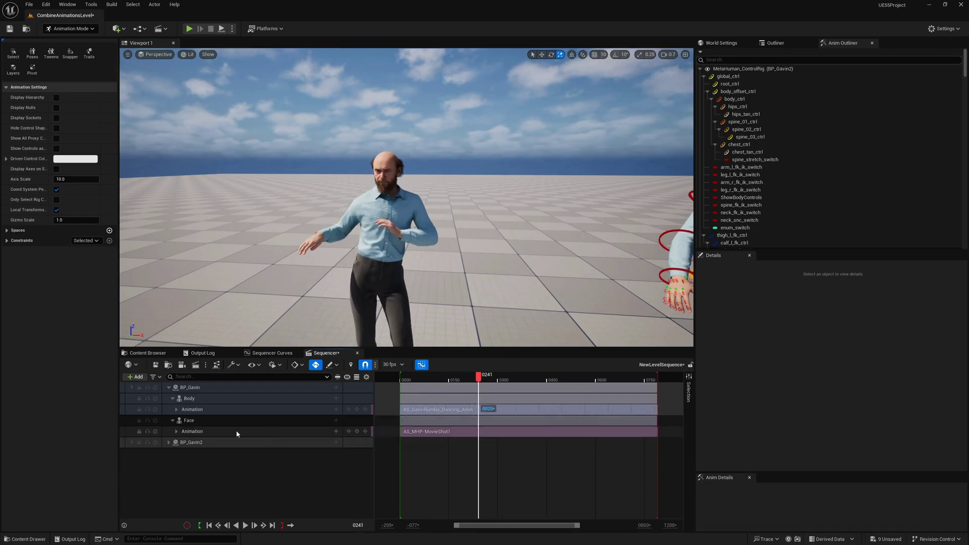
right_click_drag(323, 283, 368, 305)
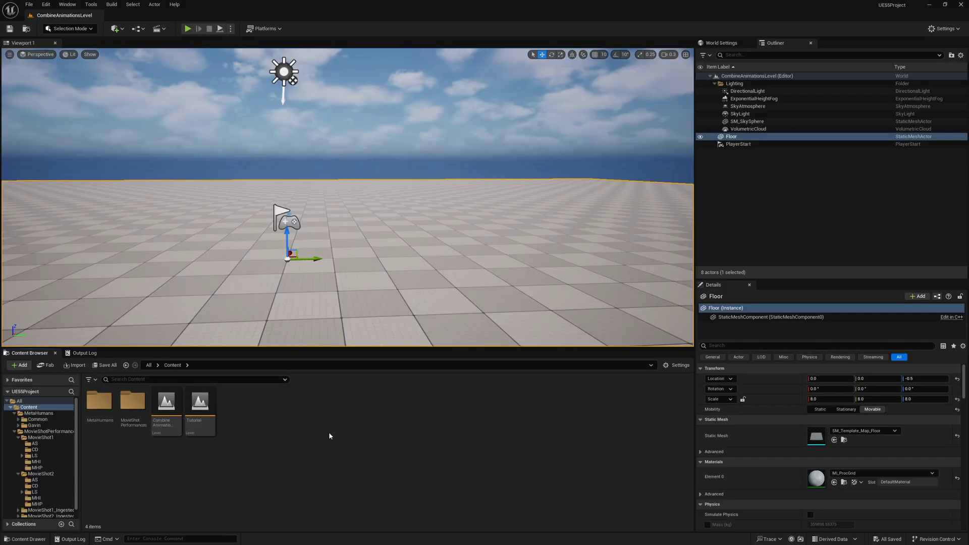
Open the MHP-MovieShot1 performance from MovieShotPerformances/MovieShot1/MHP and accept the audio clock as clock source
double_click(139, 414)
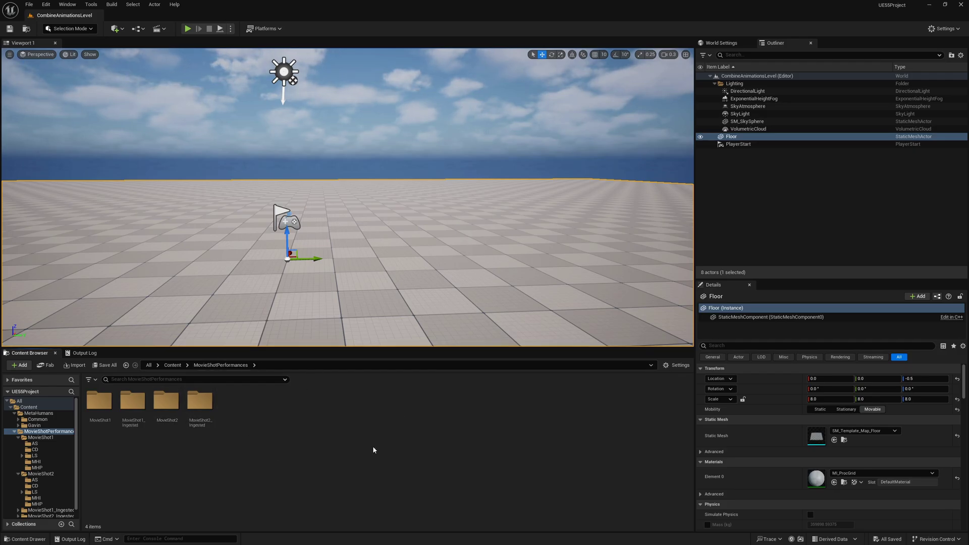
double_click(99, 413)
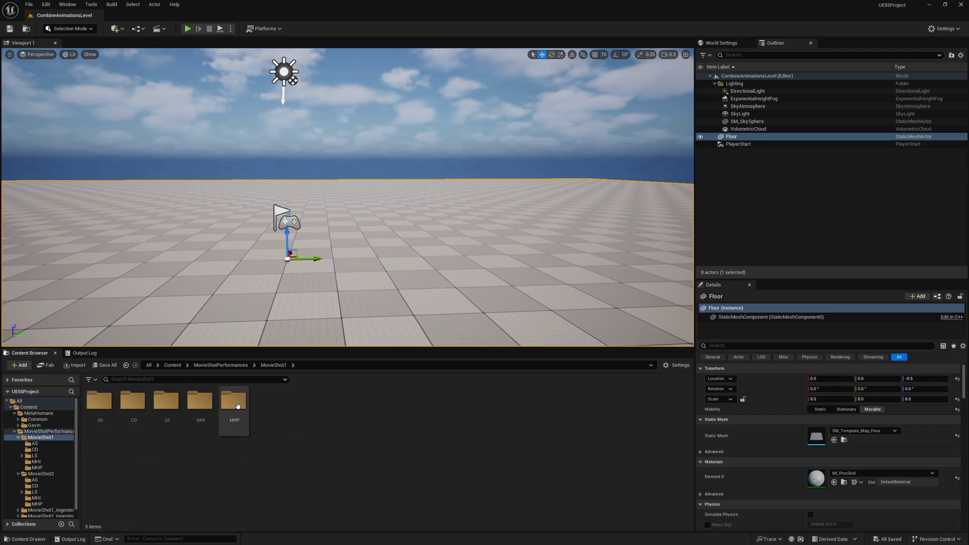
double_click(238, 406)
double_click(91, 413)
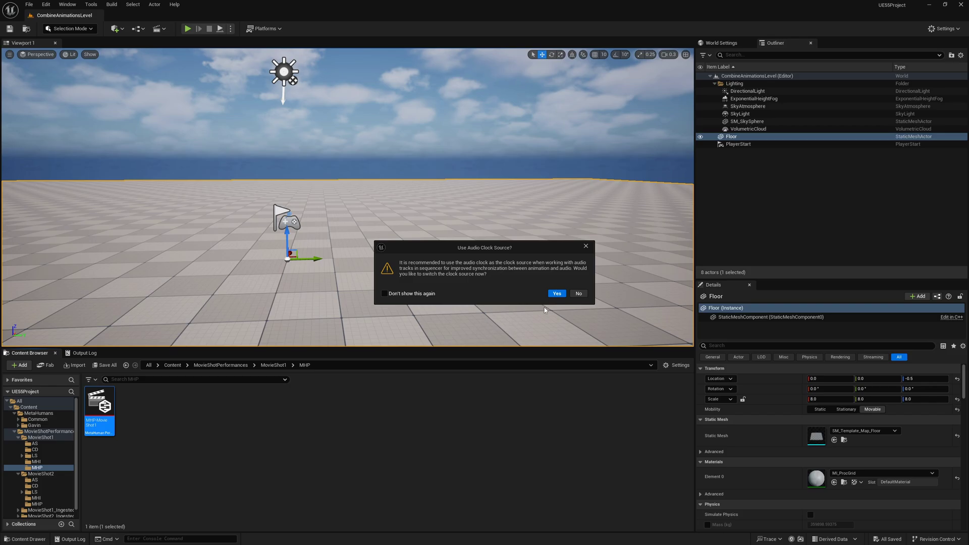
left_click(557, 294)
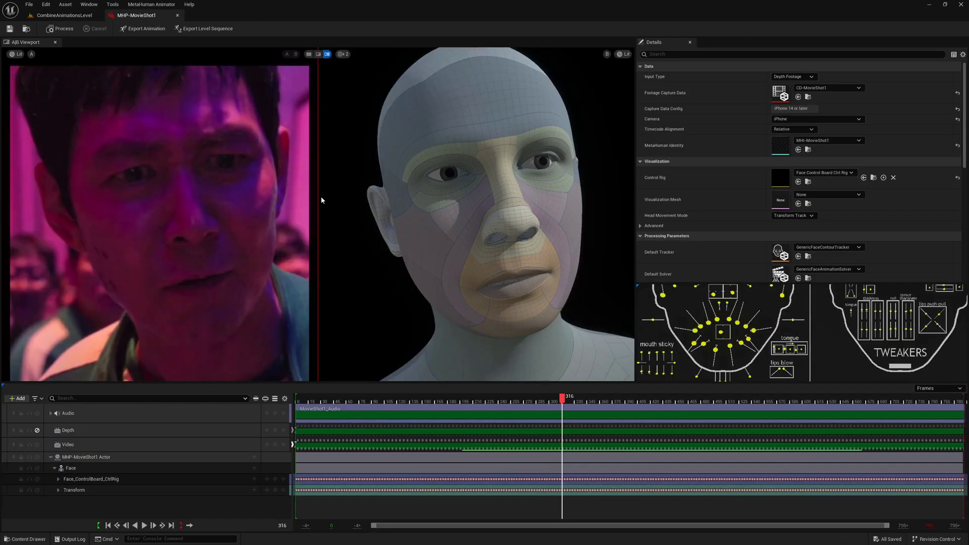
Scrub and play the MovieShot1 performance to compare the tracked face with the footage
left_click_drag(441, 401, 403, 401)
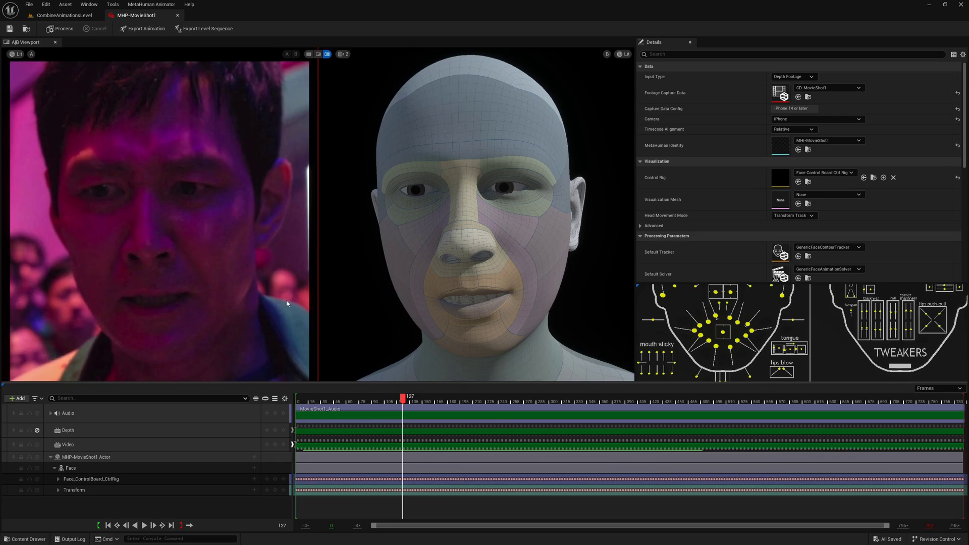
left_click_drag(403, 402, 458, 402)
key("space")
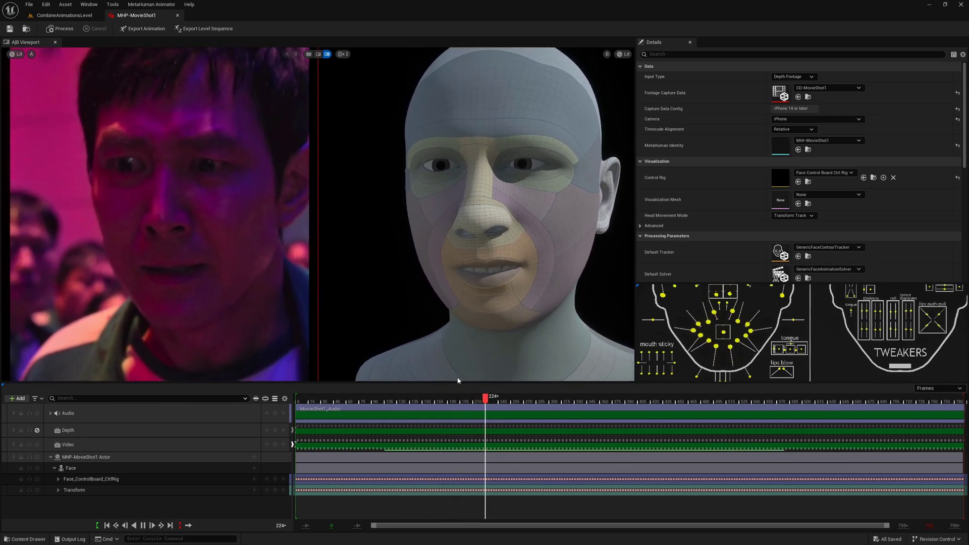
key("space")
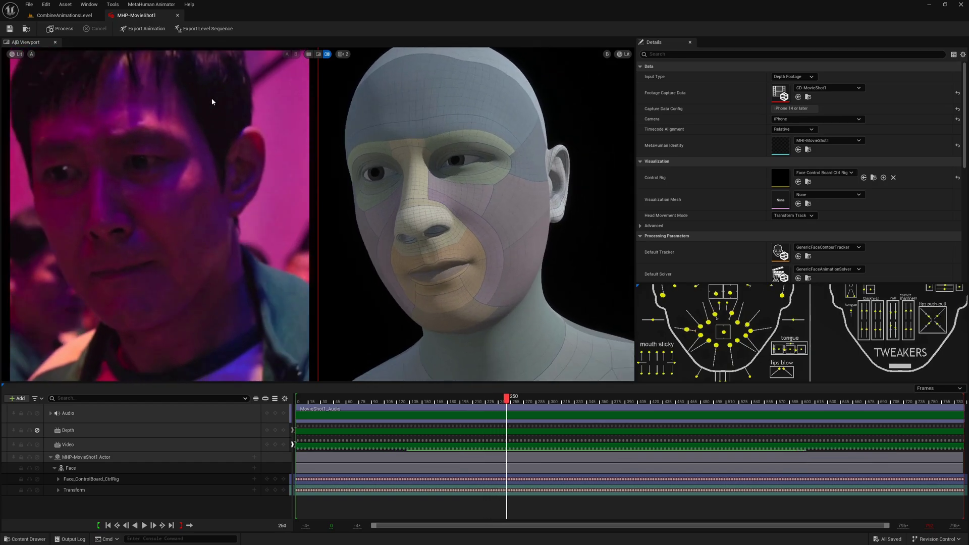
Check where the performance's animation sequence would be exported, cancel the save, and return to the level
left_click(145, 29)
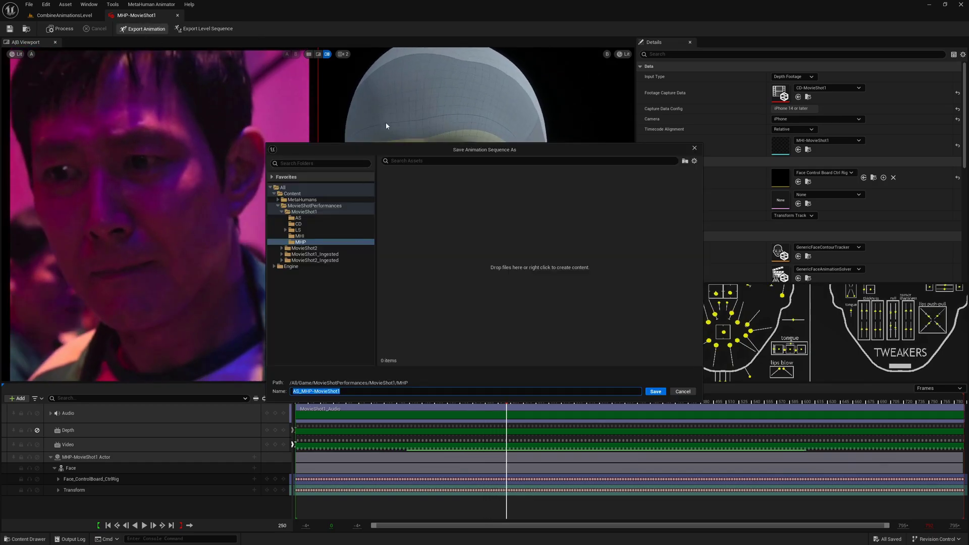
left_click(695, 148)
left_click(178, 15)
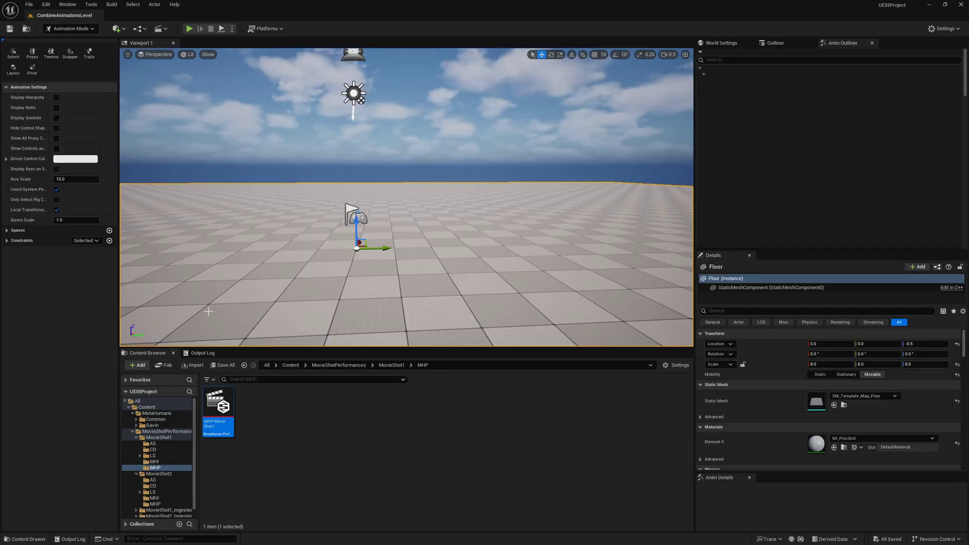
Switch the editor to Selection mode and open MovieShot1's AS folder to select the AS_MHP-MovieShot1 animation sequence
left_click(76, 28)
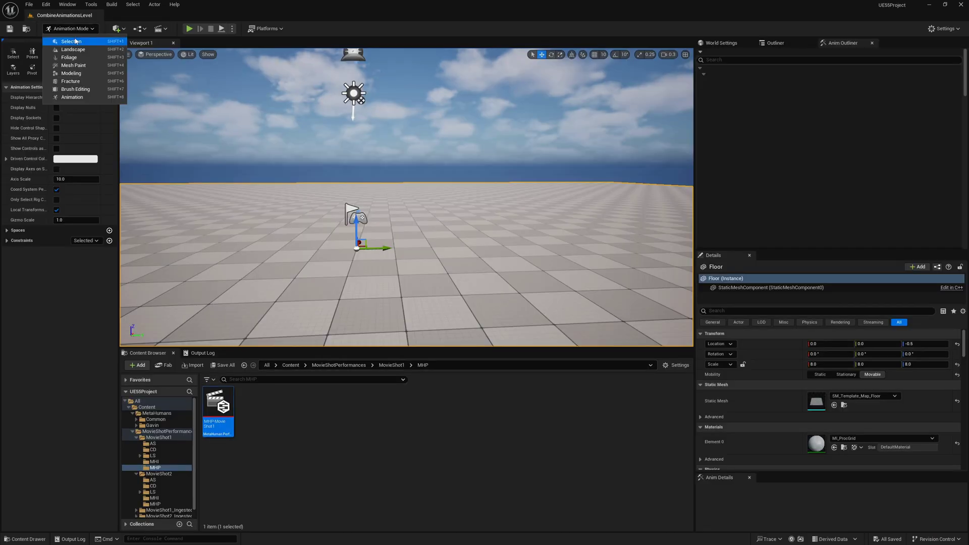
left_click(81, 39)
left_click(264, 368)
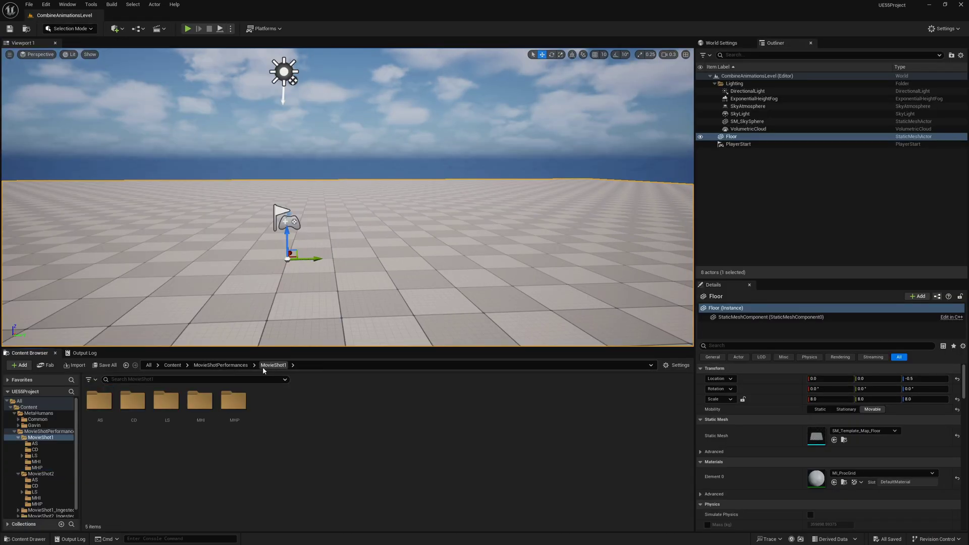
double_click(106, 404)
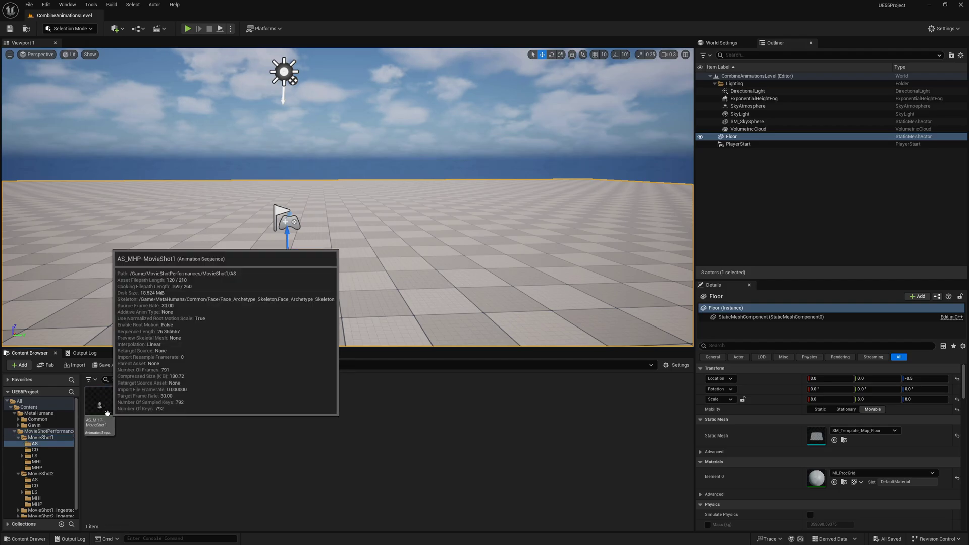
left_click(107, 413)
double_click(109, 417)
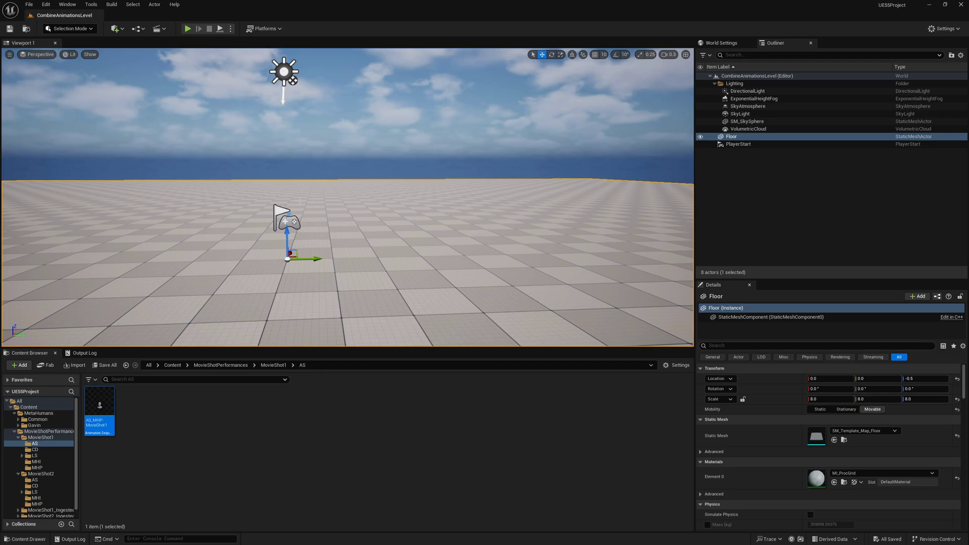
Duplicate the AS_MHP-MovieShot1 animation sequence in the AS folder and rename the copy AS_MHP-MovieShot_Body
right_click_drag(347, 197, 323, 194)
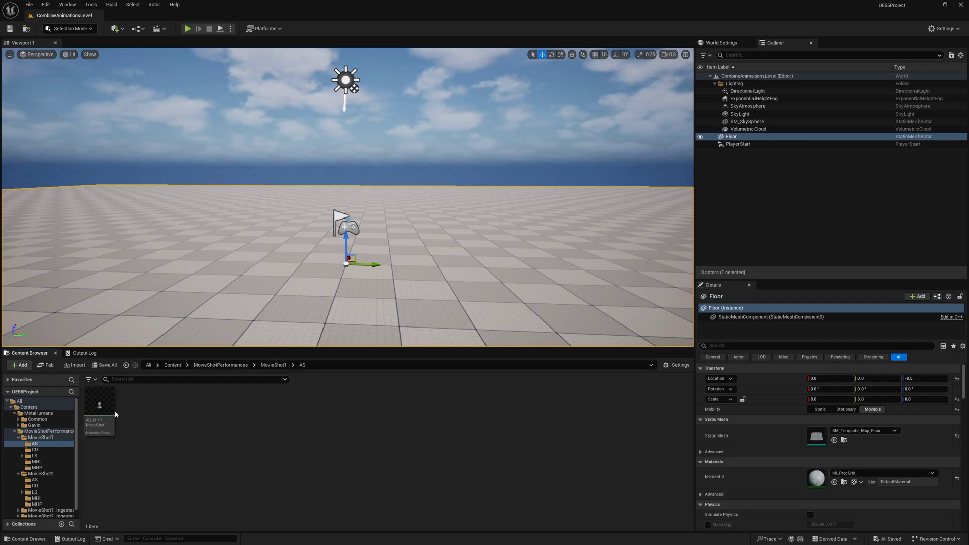
mouse_move(104, 408)
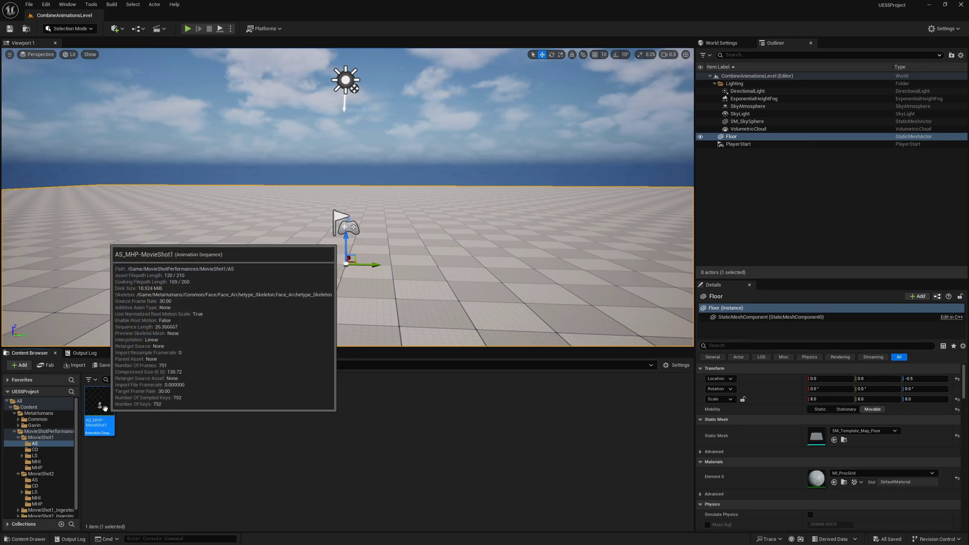
left_click(146, 424)
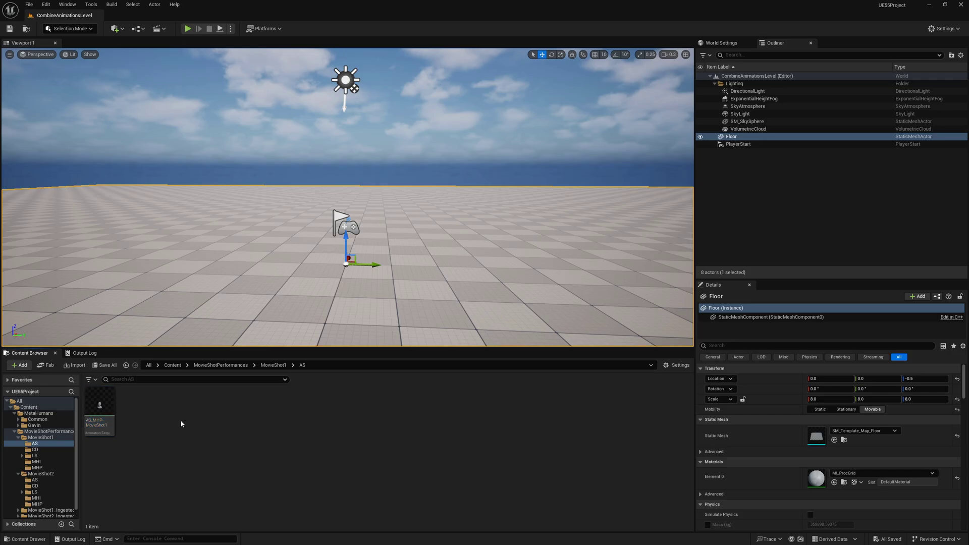
key("ctrl+v")
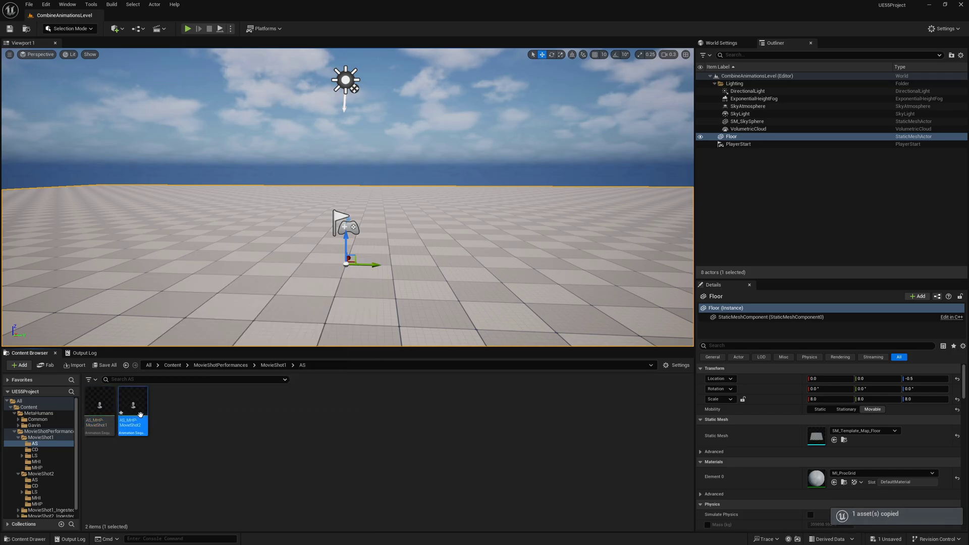
key("F2")
key("End")
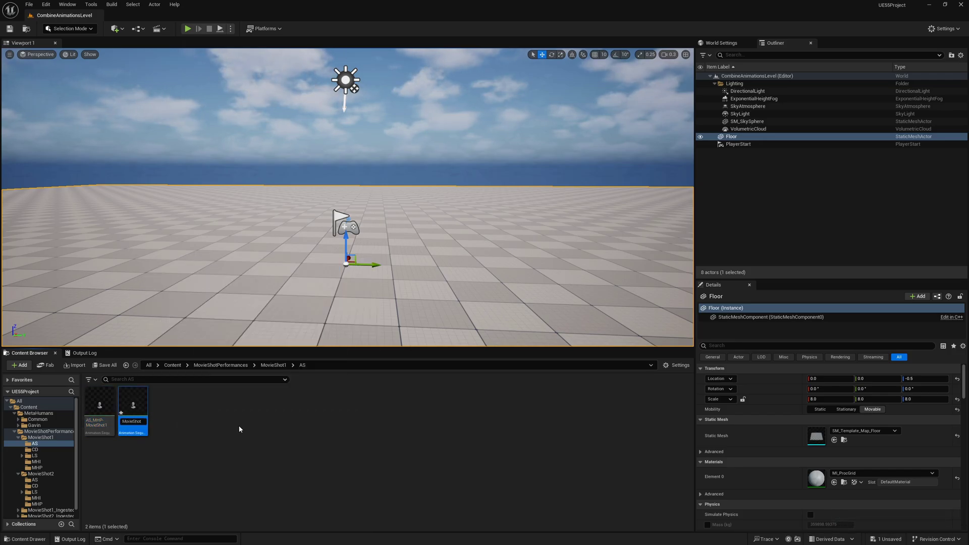
type("_Body")
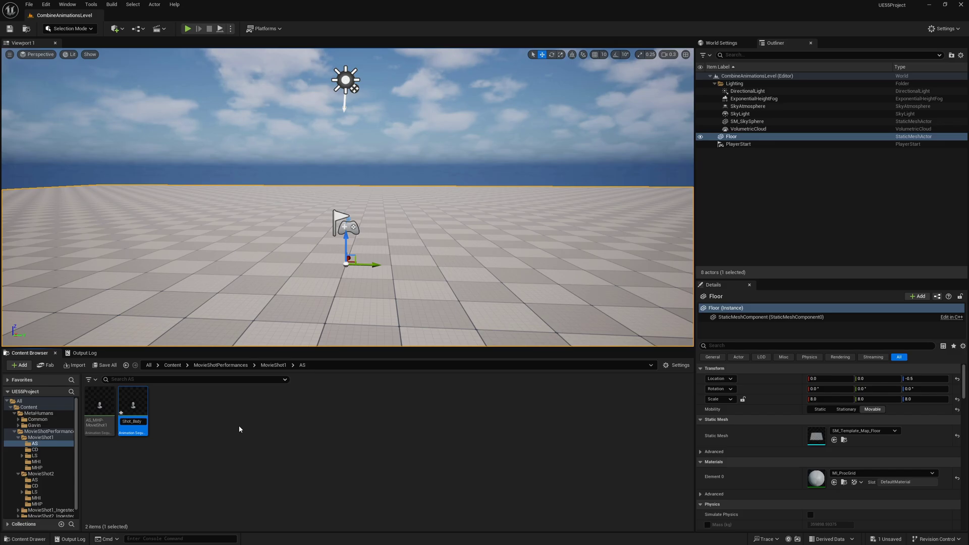
key("Return")
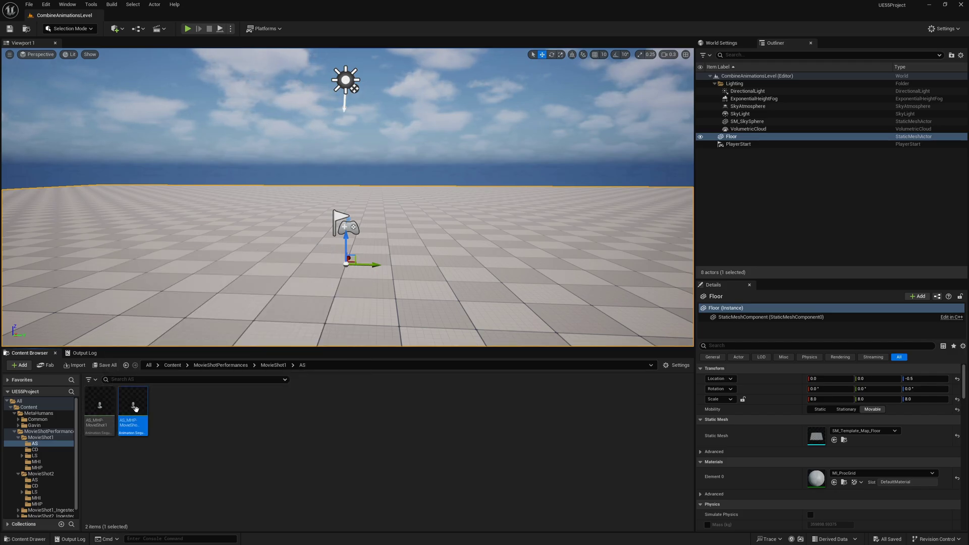
Replace the skeleton of the body copy of the animation sequence with metahuman_base_skel
right_click(132, 406)
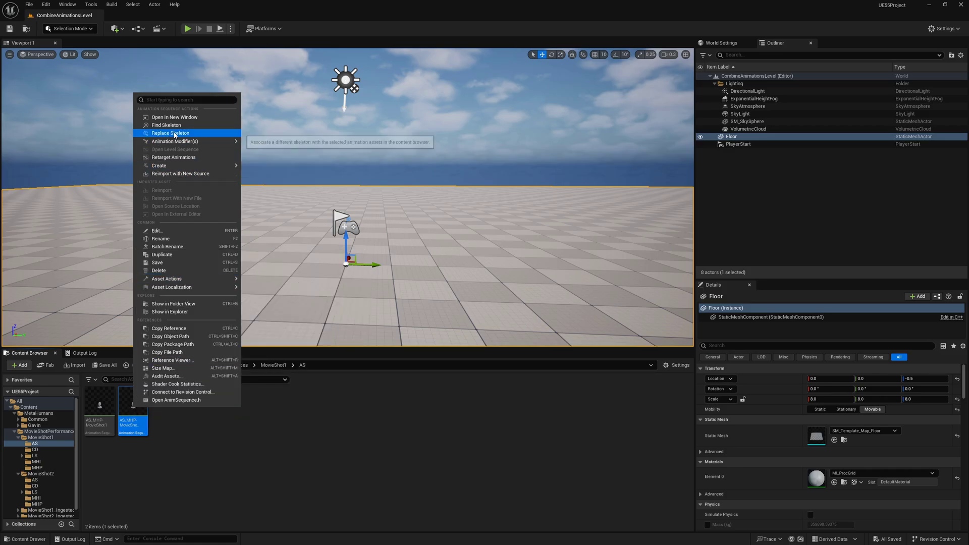
left_click(190, 134)
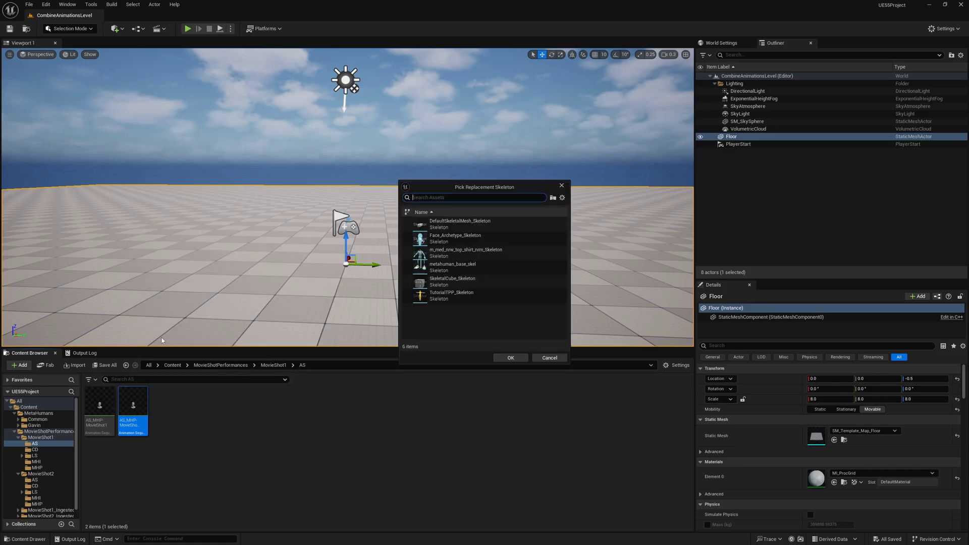
left_click(464, 268)
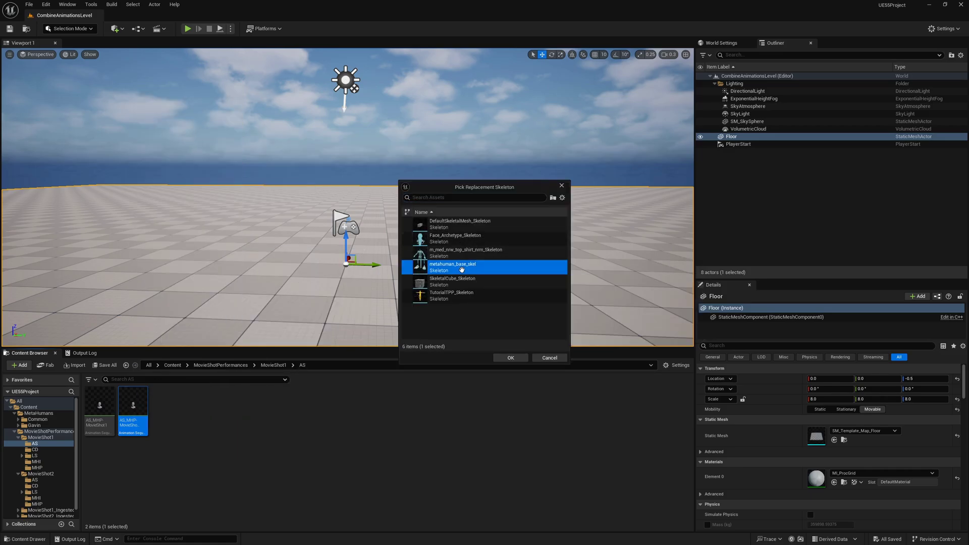
left_click(511, 358)
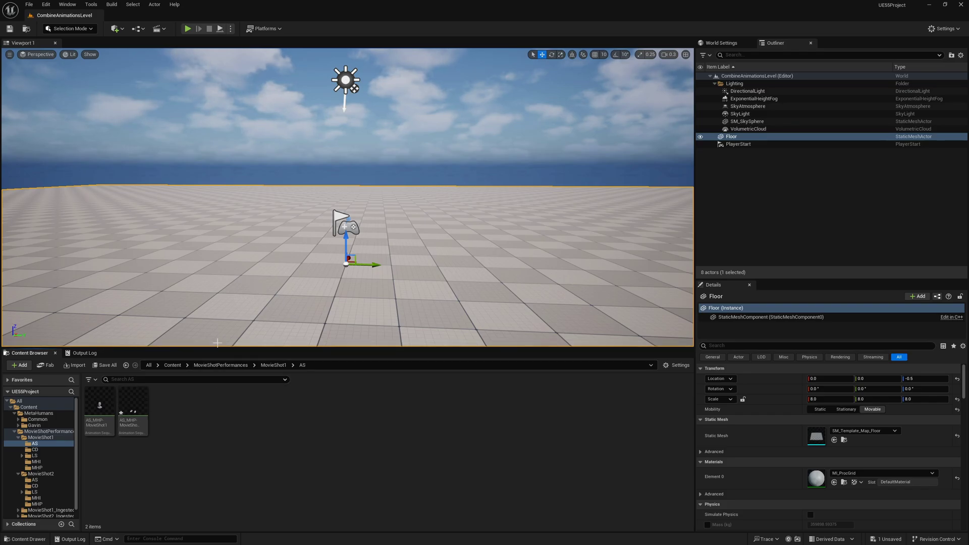
key("ctrl+s")
mouse_move(137, 426)
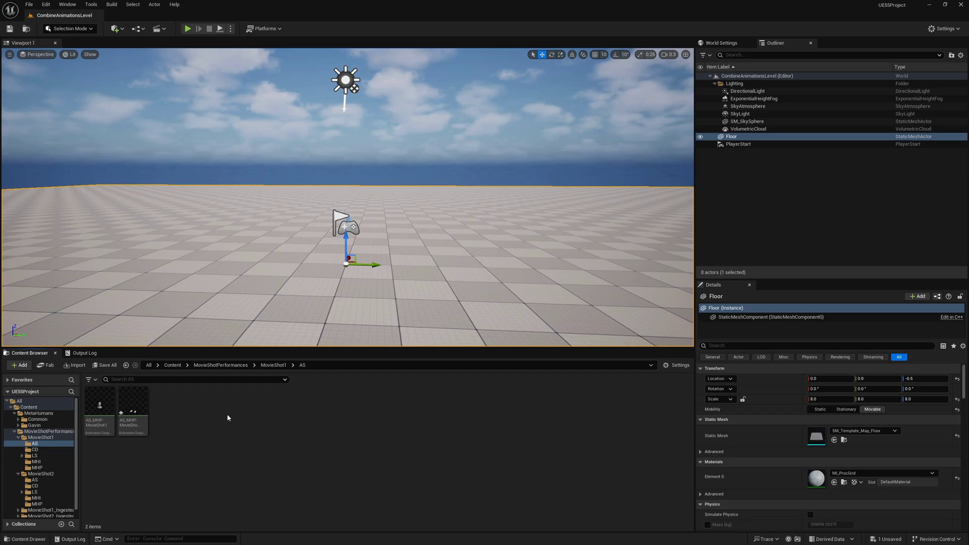
Switch to Mixamo in the browser, download the Rumba Dancing animation as FBX Binary with skin, and show the file in its folder
key("alt+Tab")
scroll(298, 187, "down", 1)
scroll(297, 188, "up", 1)
scroll(364, 196, "down", 1)
scroll(334, 191, "up", 1)
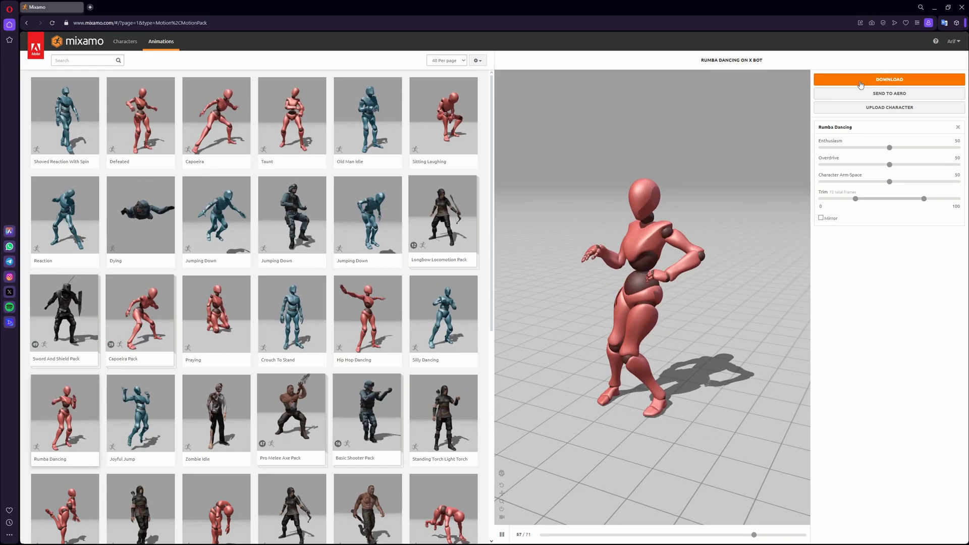
left_click(890, 79)
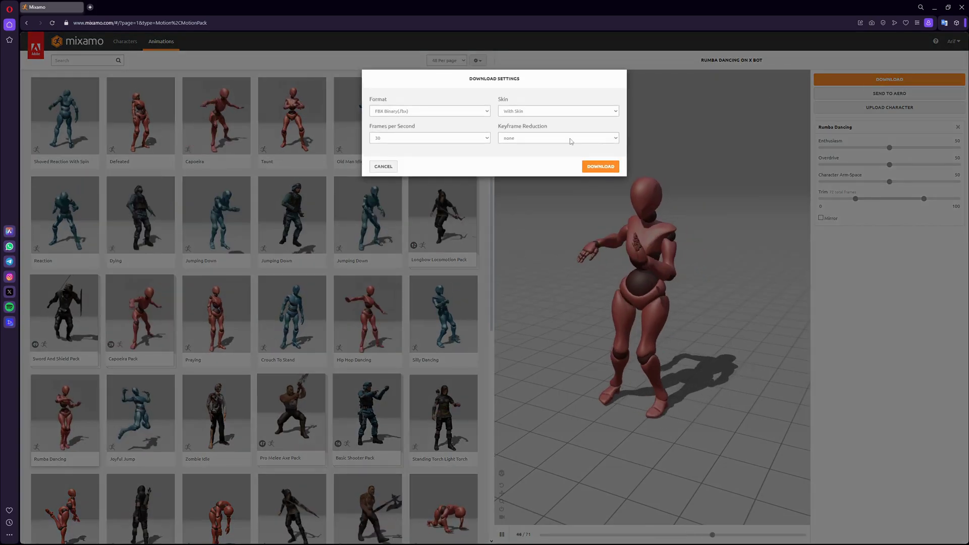
left_click(599, 167)
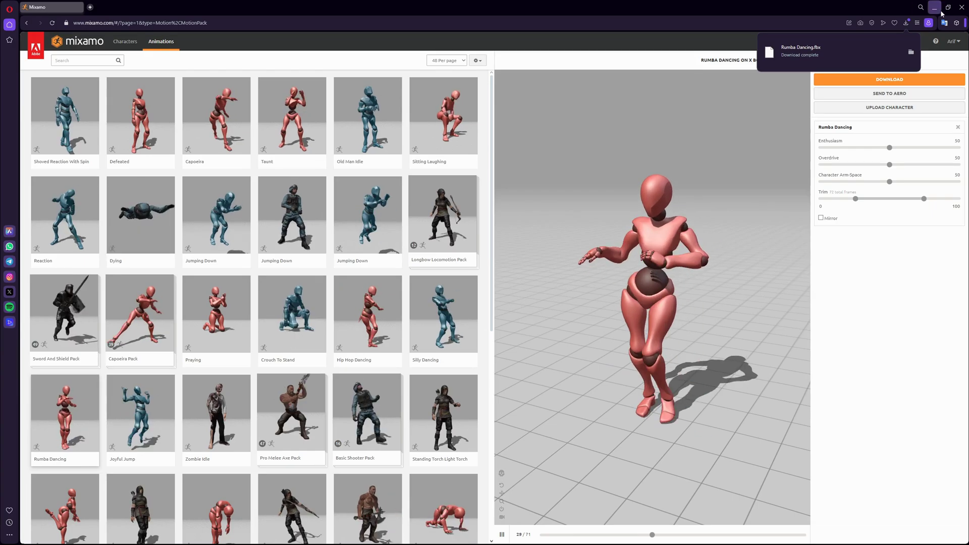
left_click(911, 52)
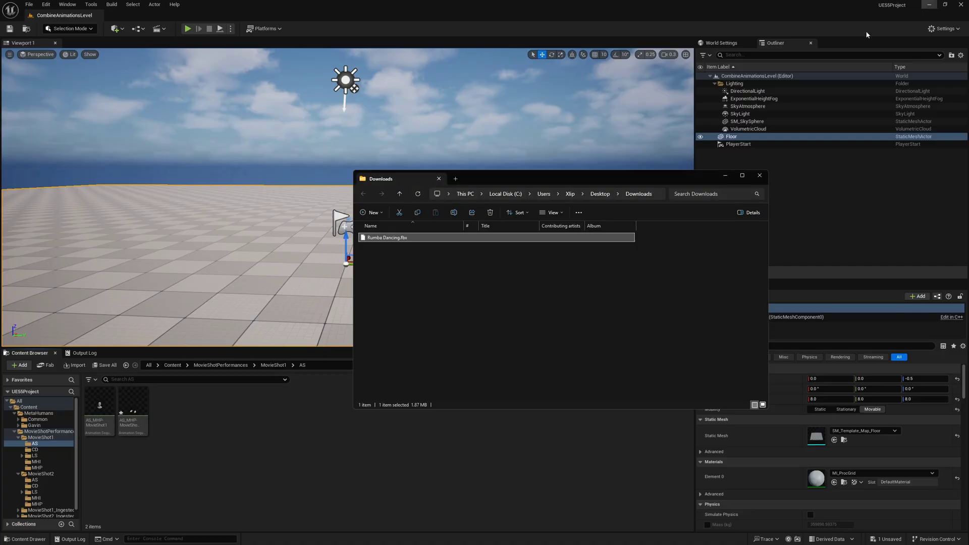
Create a folder named Mixamo in the Content folder and open it
left_click_drag(545, 179, 630, 197)
left_click(338, 389)
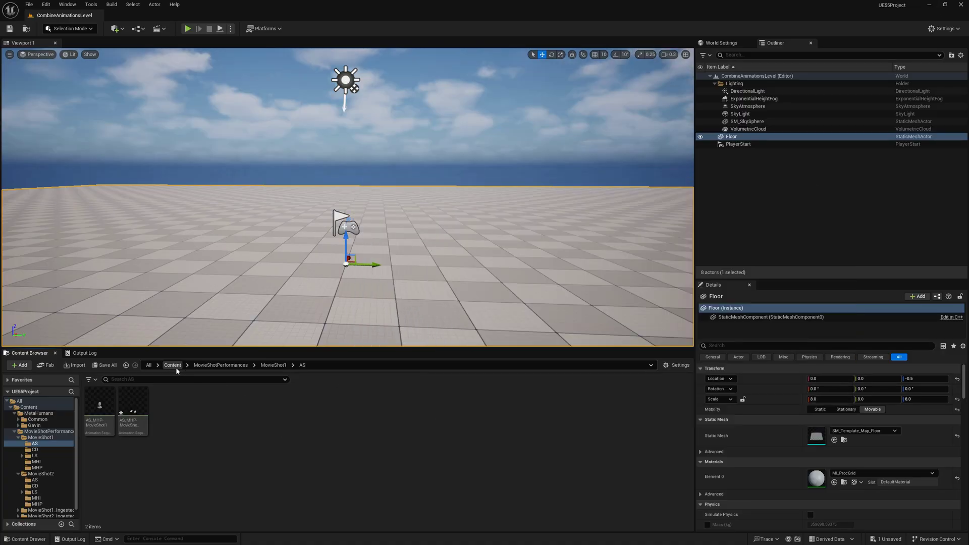
left_click(173, 365)
right_click(279, 431)
left_click(322, 159)
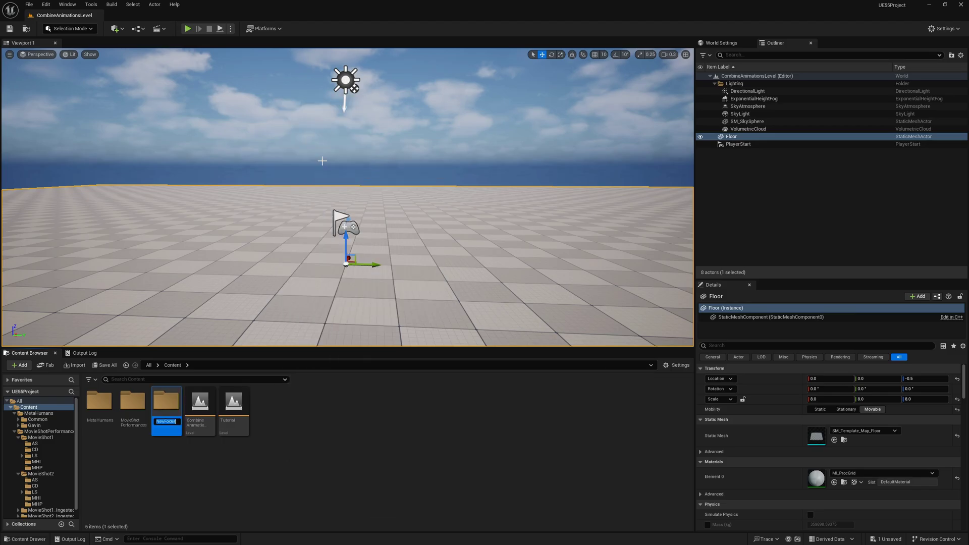
key("Return")
key("Return")
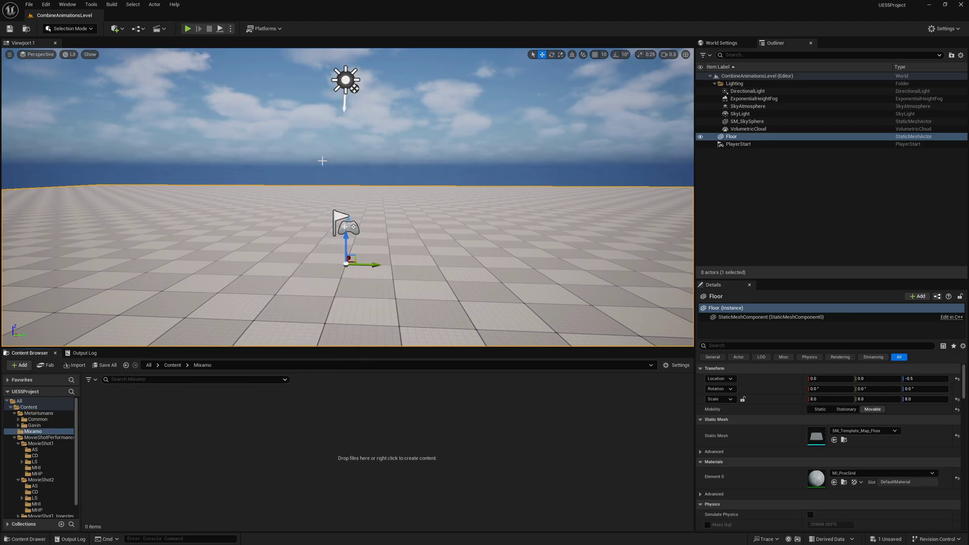
Import Rumba Dancing.fbx from Downloads into the Mixamo folder with the default settings and preview the imported animation sequence
key("alt+Tab")
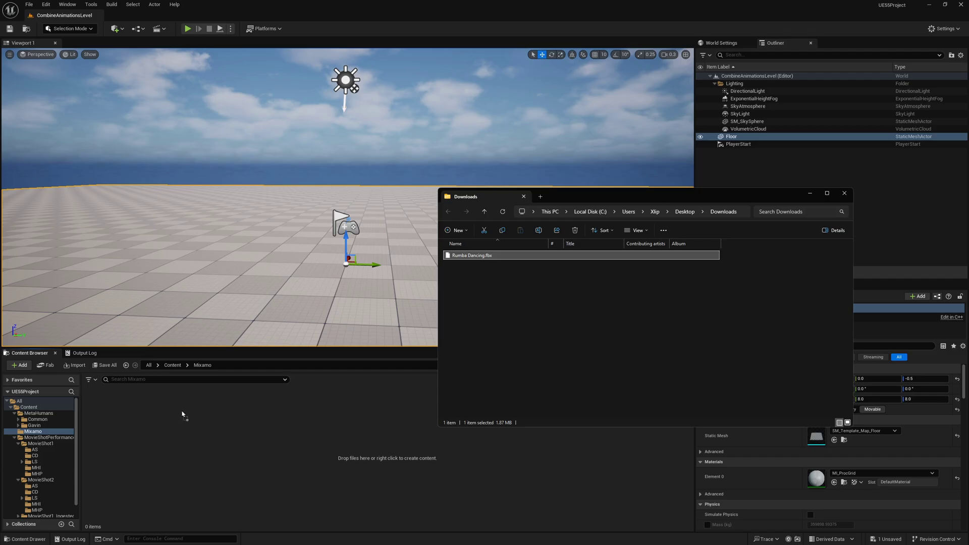
left_click_drag(182, 415, 183, 414)
left_click_drag(421, 153, 339, 146)
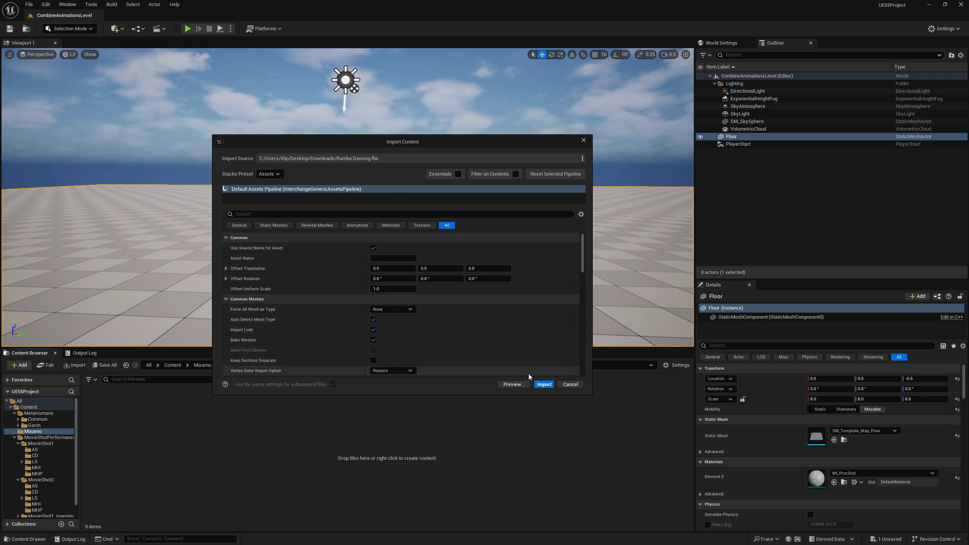
left_click(543, 384)
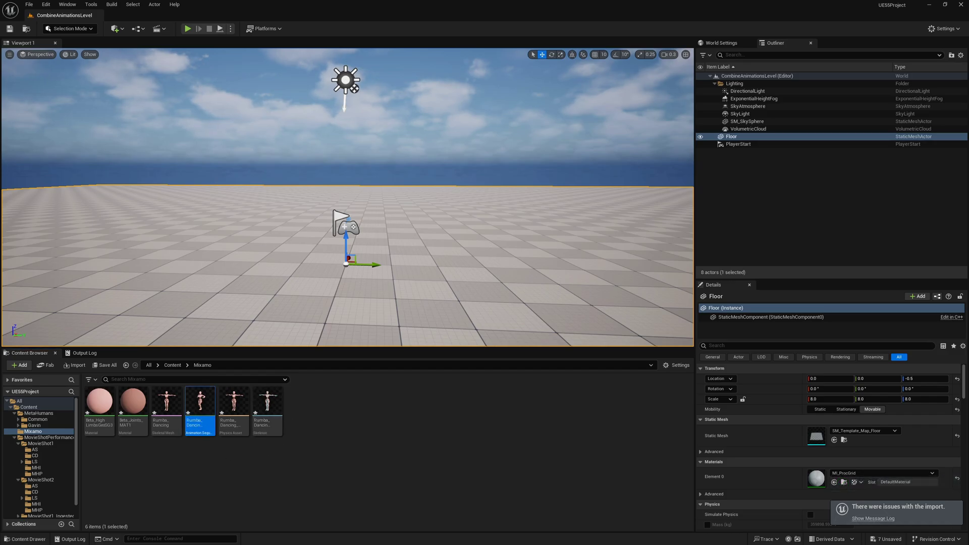
double_click(200, 404)
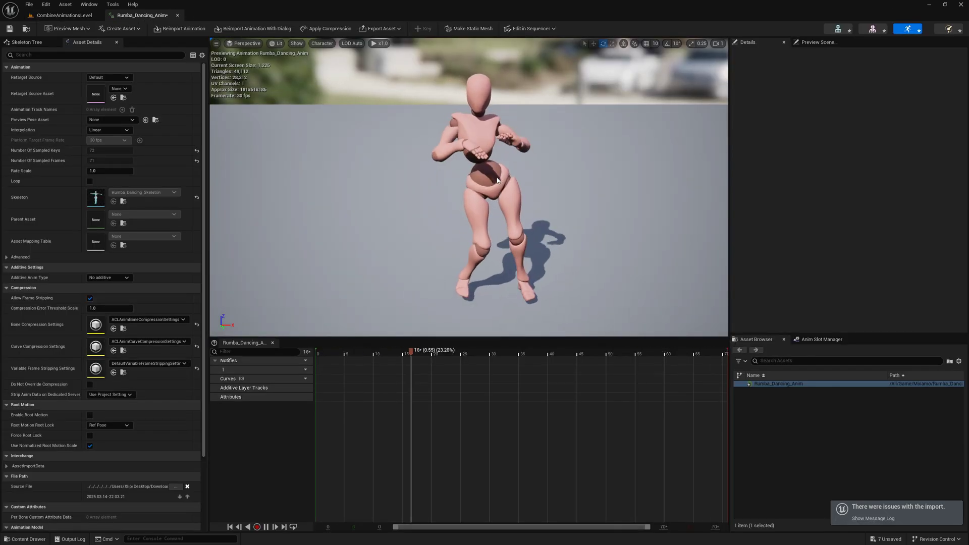
left_click(178, 16)
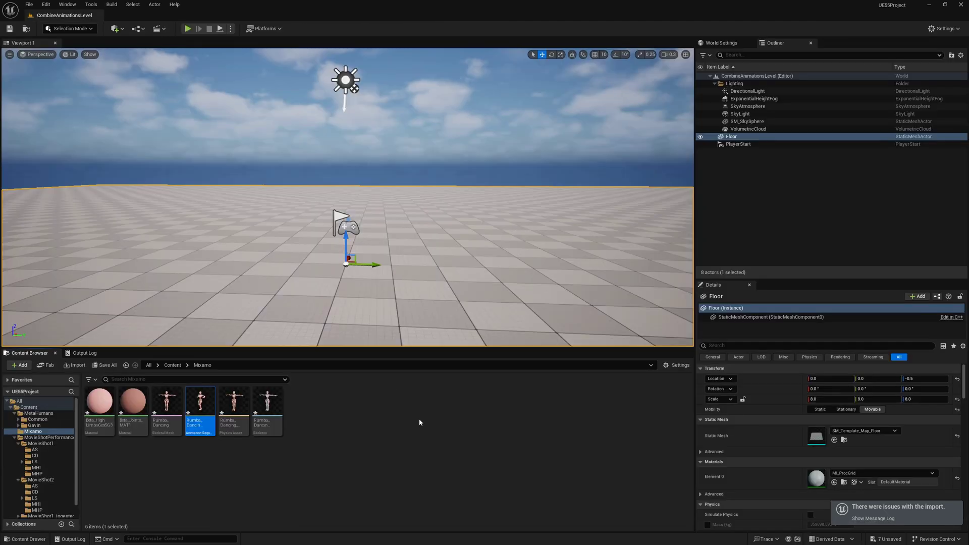
Start retargeting the imported Rumba Dancing animation sequence with m_med_nrw_body as the target skeletal mesh
right_click(201, 409)
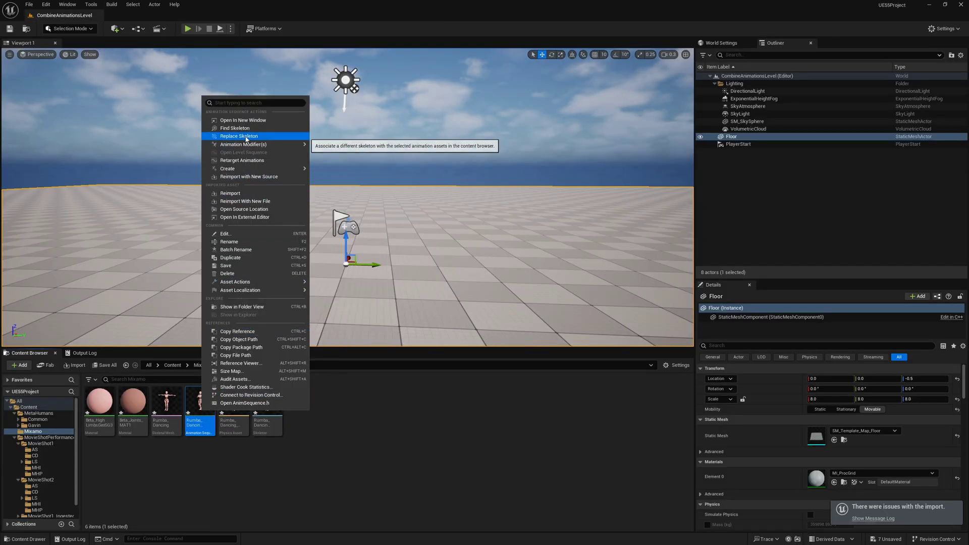
left_click(246, 160)
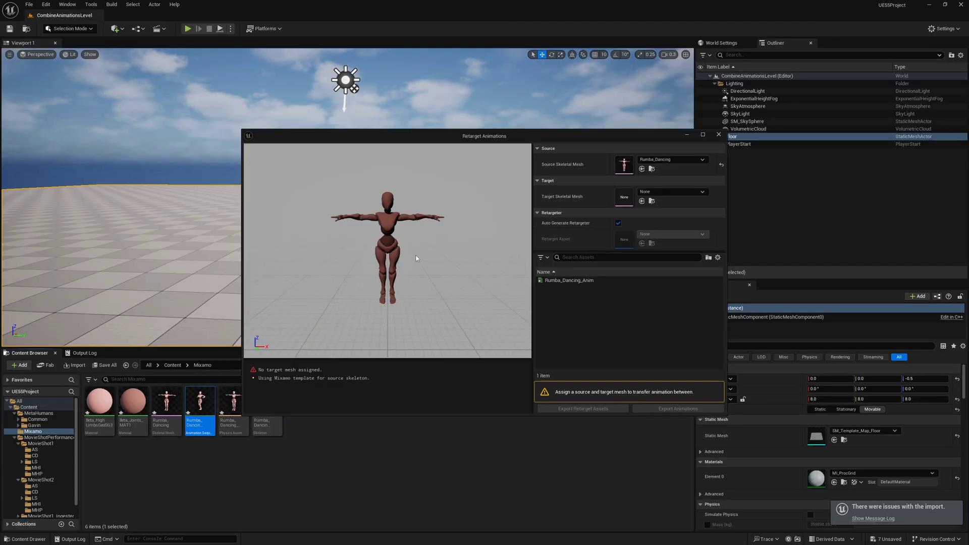
left_click(666, 193)
mouse_move(700, 318)
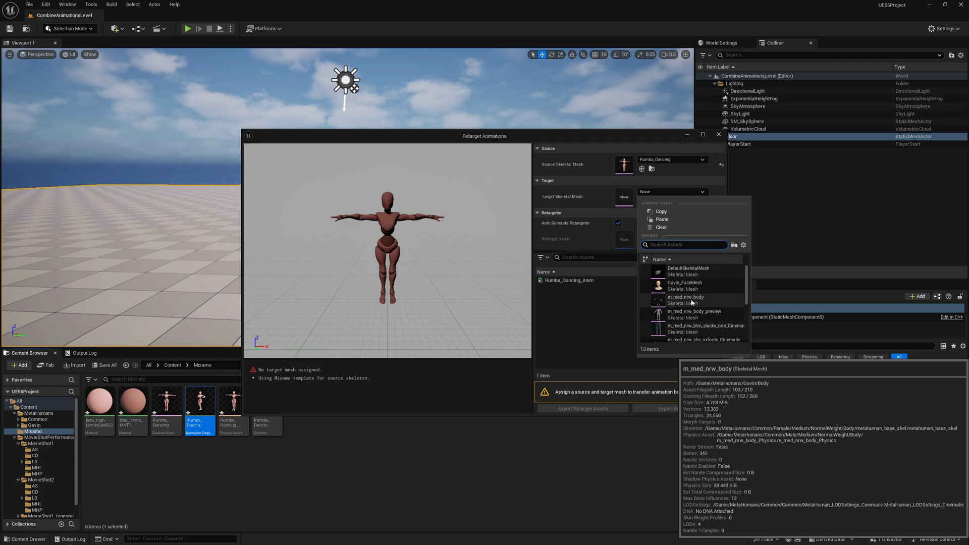
left_click(693, 302)
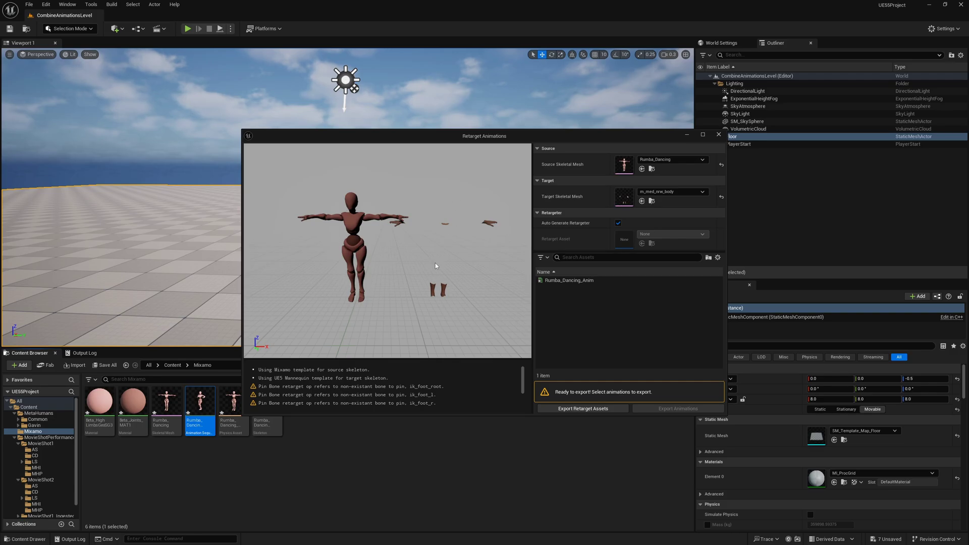
left_click_drag(570, 136, 539, 132)
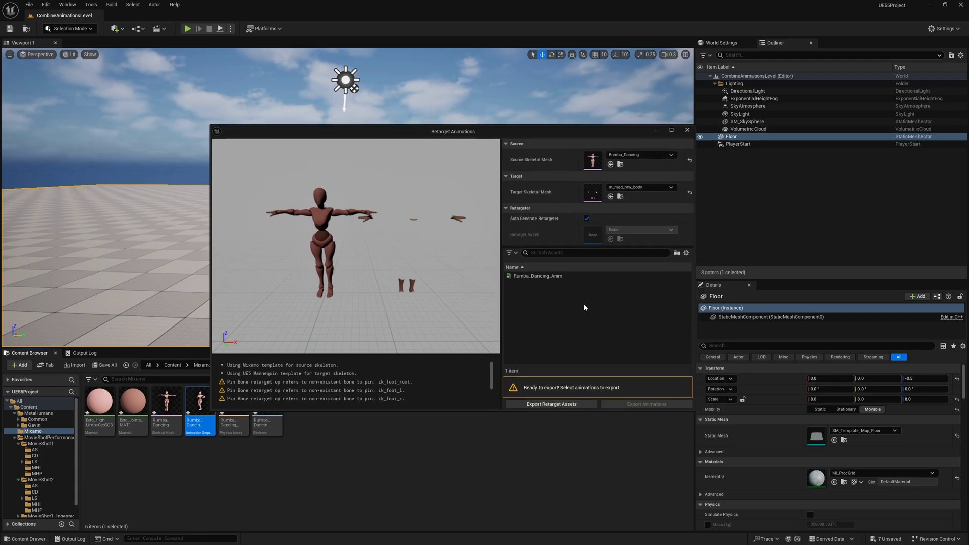
Export the retargeted Rumba_Dancing_Anim to a new Animation folder under Content with the prefix AS_Gavin
left_click(538, 276)
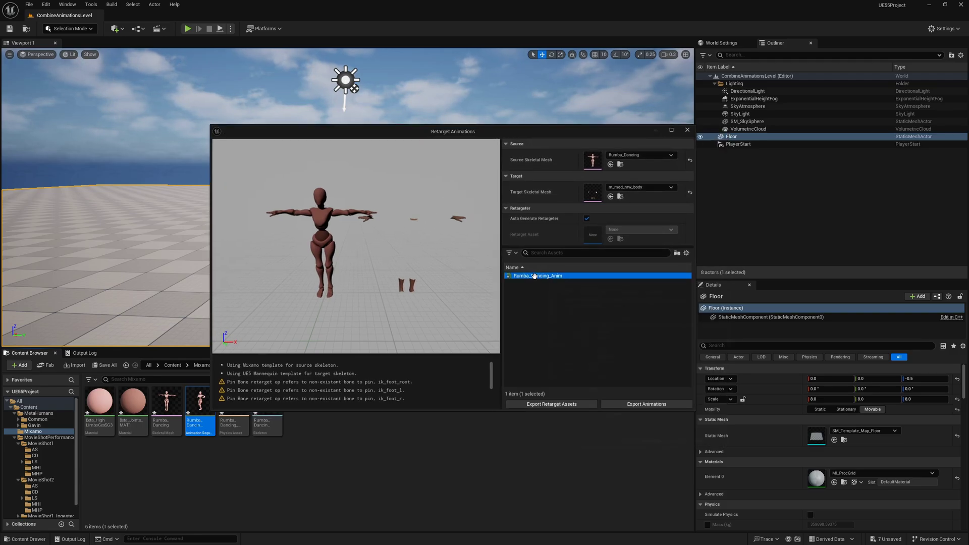
left_click(648, 405)
right_click(457, 197)
left_click(479, 202)
type("Animation")
key("Return")
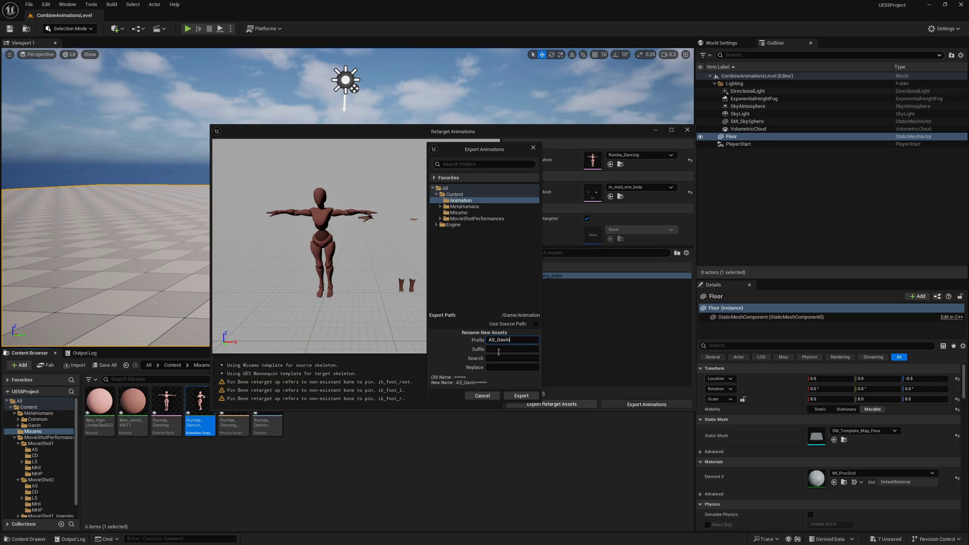
left_click(522, 396)
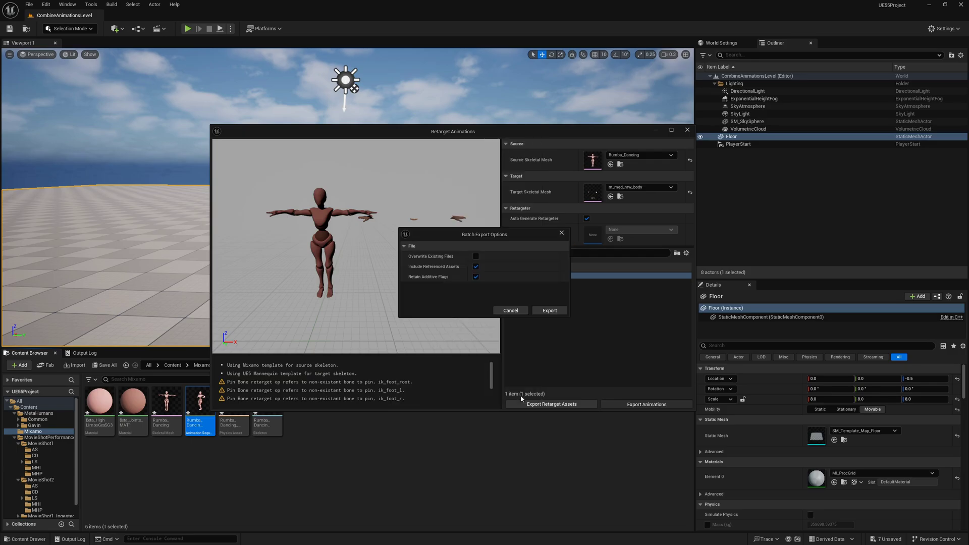
left_click(549, 311)
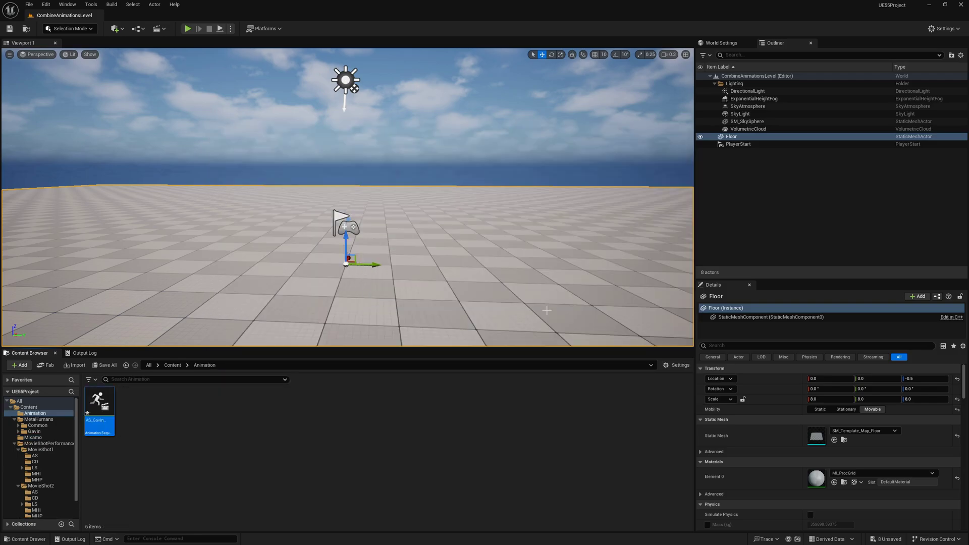
Preview the retargeted Gavin rumba animation from the Animation folder and close its editor
left_click(99, 407)
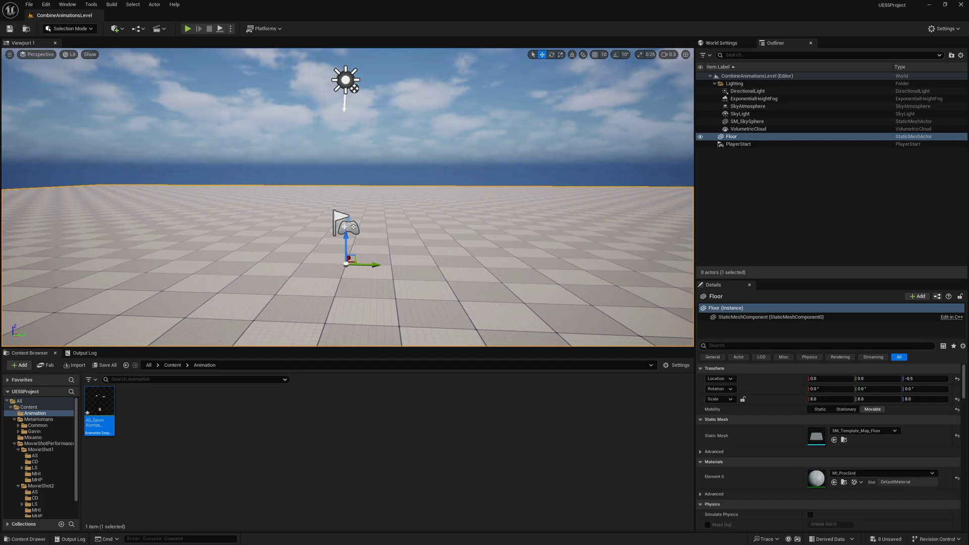
double_click(99, 409)
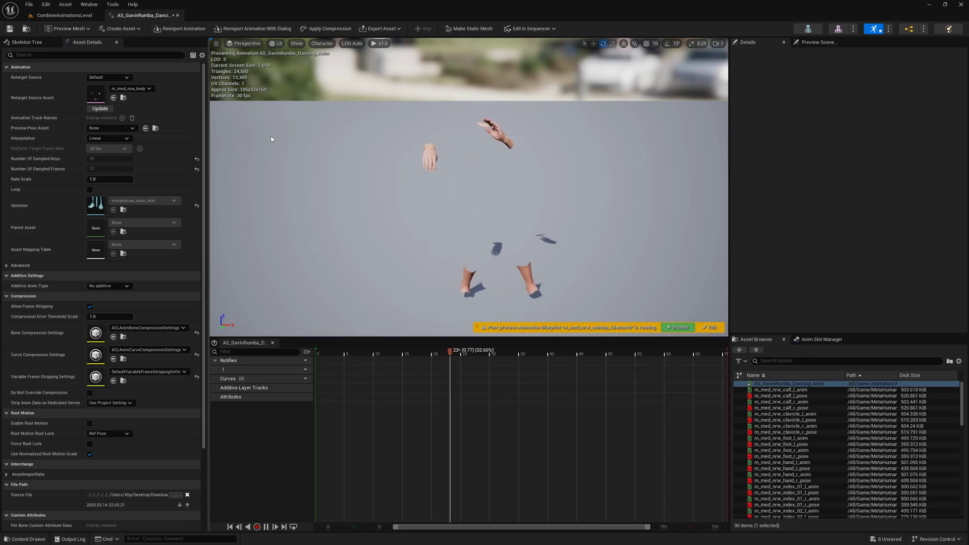
left_click(177, 15)
left_click(230, 424)
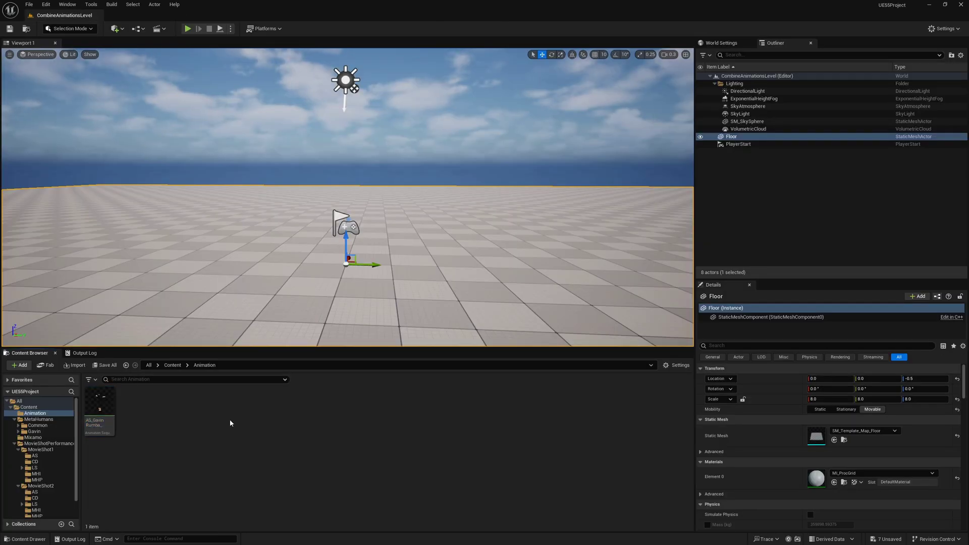
Add a level sequence to the level and save it as NewLevelSequence in the Content folder
key("alt+Left")
left_click(173, 366)
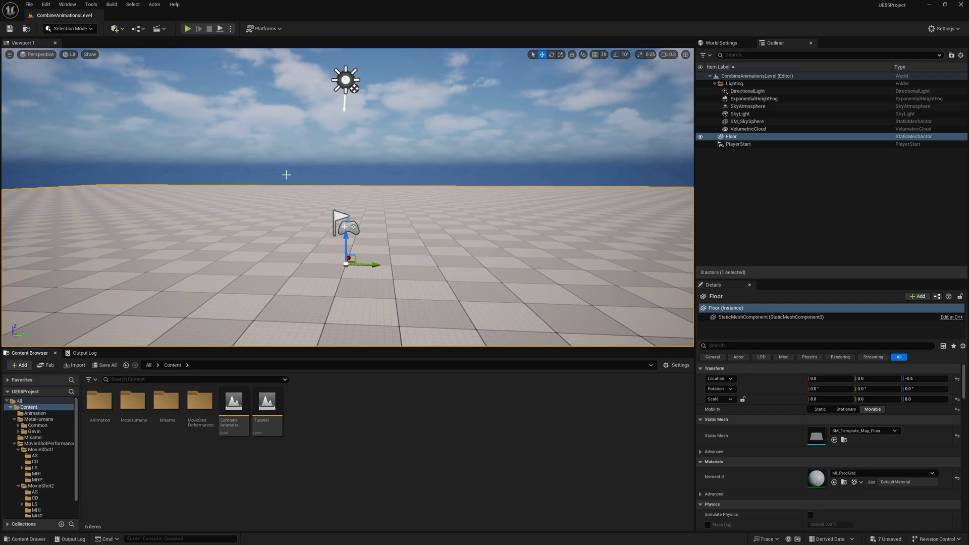
left_click(165, 29)
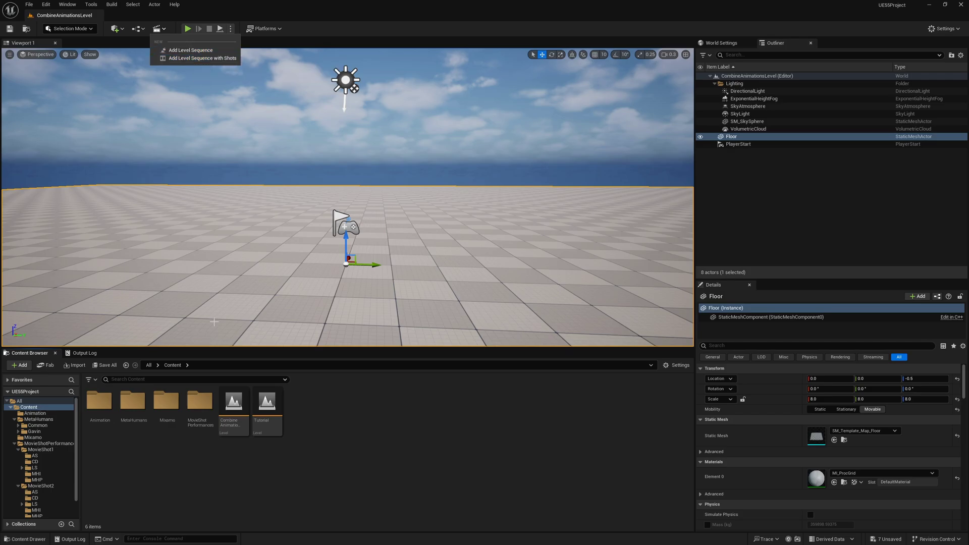
left_click(185, 52)
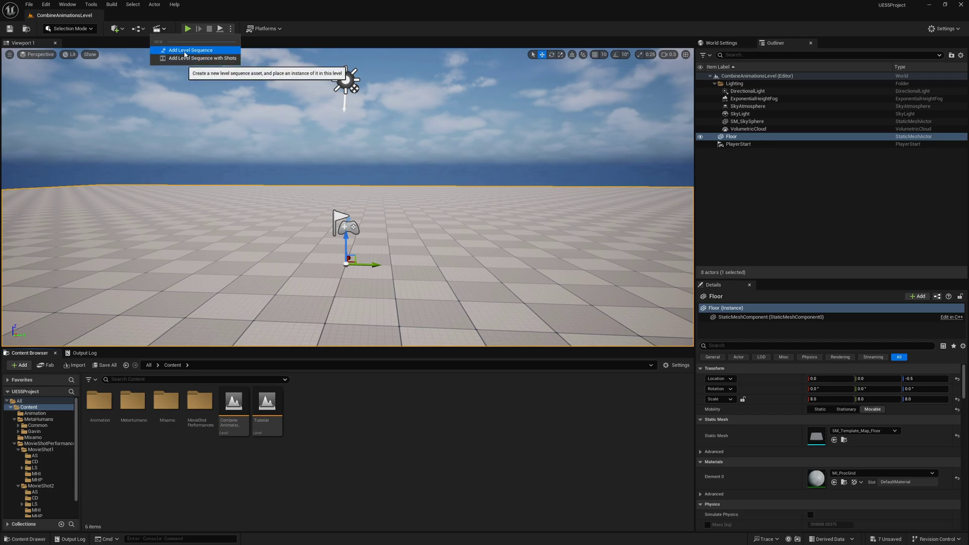
left_click_drag(492, 150, 470, 148)
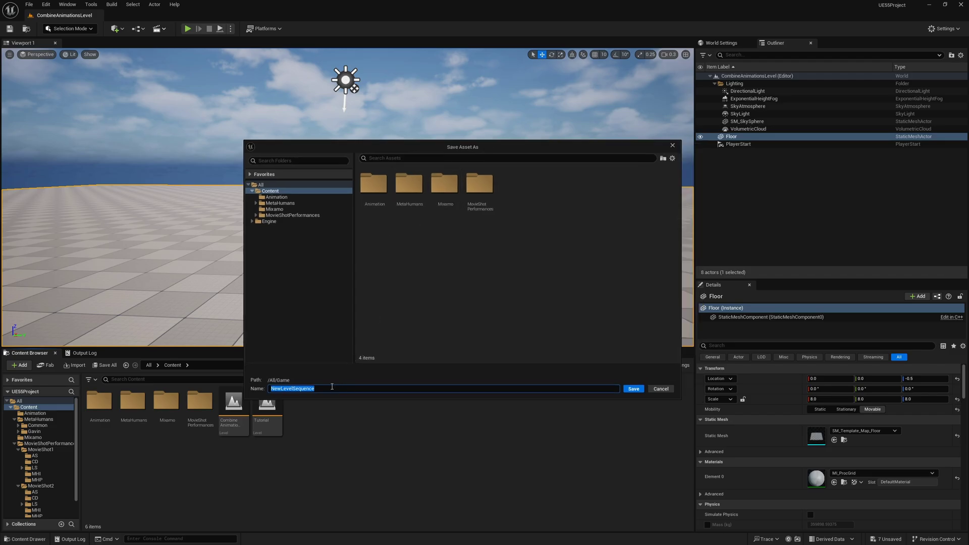
left_click(277, 192)
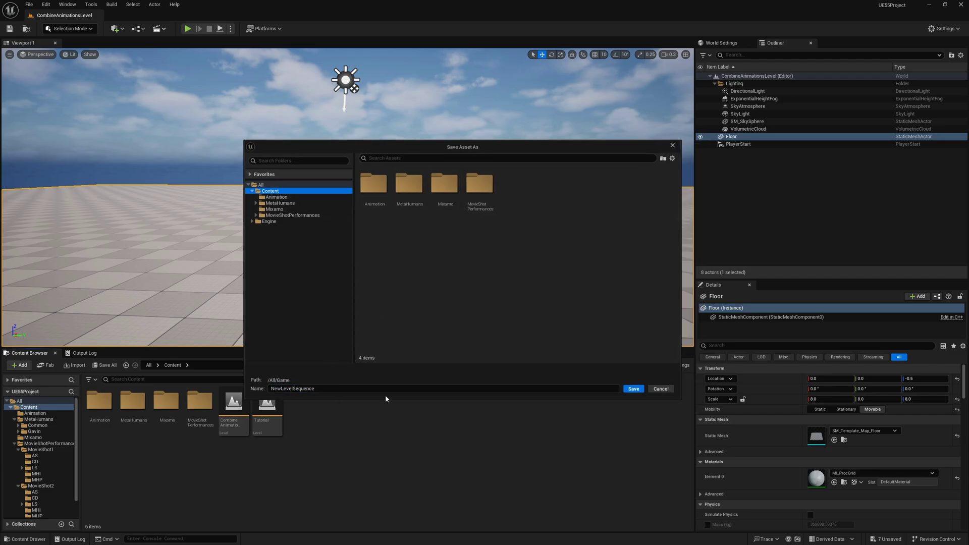
left_click(633, 390)
Place the BP_Gavin blueprint from the MetaHumans Gavin folder on the floor and move it to about X -477, Y 131
right_click_drag(364, 255, 376, 264)
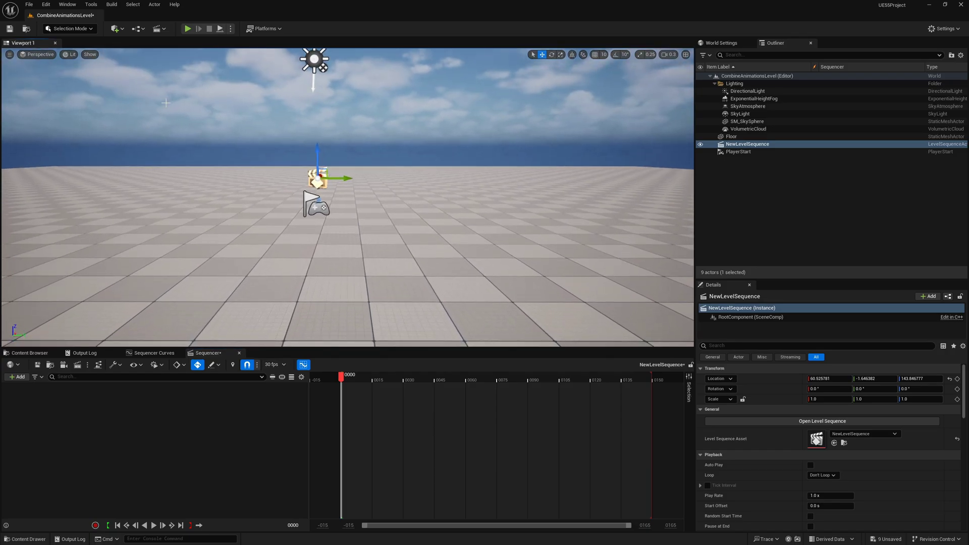
left_click(30, 353)
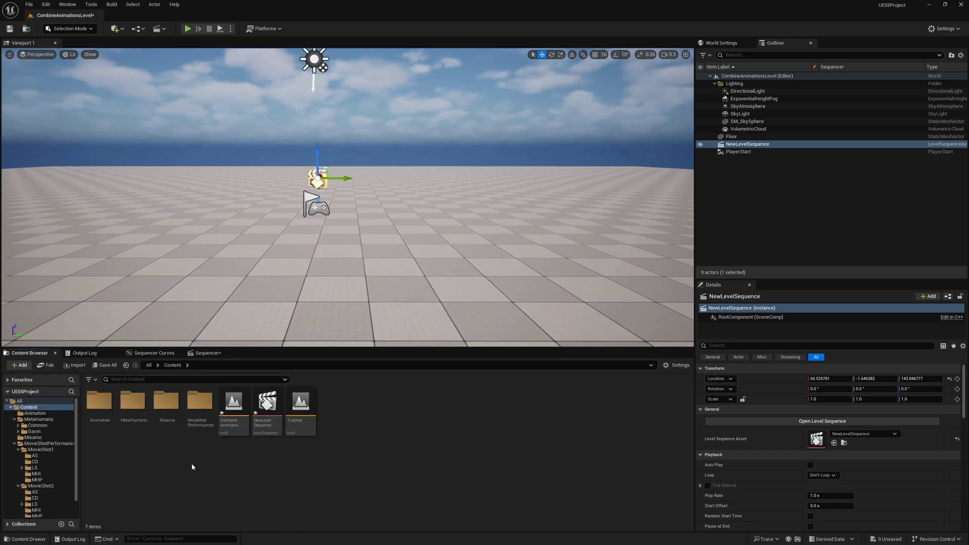
double_click(135, 413)
left_click_drag(335, 418, 396, 303)
right_click_drag(460, 272, 238, 272)
key("w")
key("d")
key("d")
scroll(349, 271, "up", 3)
left_click_drag(345, 305, 211, 309)
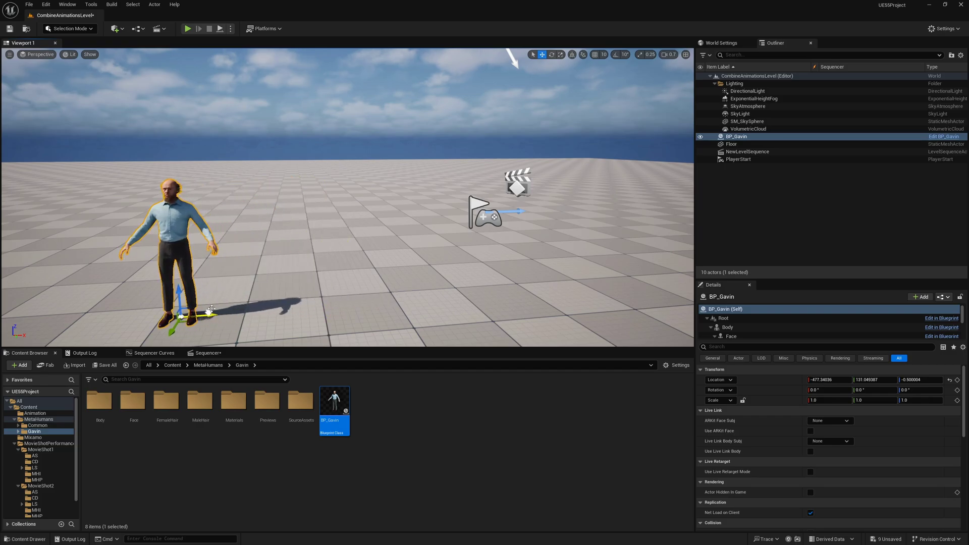
Place a second BP_Gavin beside the first at about X -267, Y 138 and reselect the first character
left_click_drag(330, 405, 349, 307)
right_click_drag(349, 254, 338, 256)
key("w")
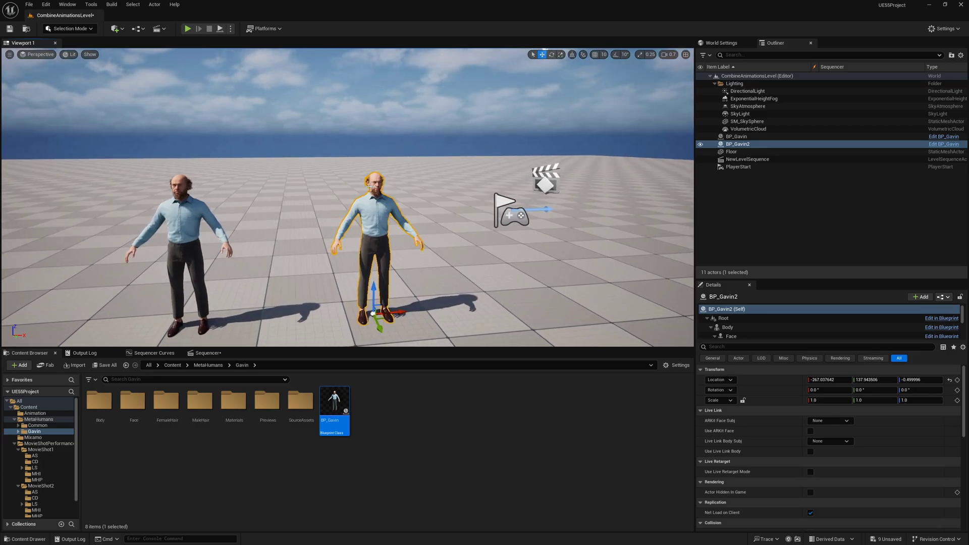
left_click(164, 197)
right_click_drag(182, 236, 166, 241)
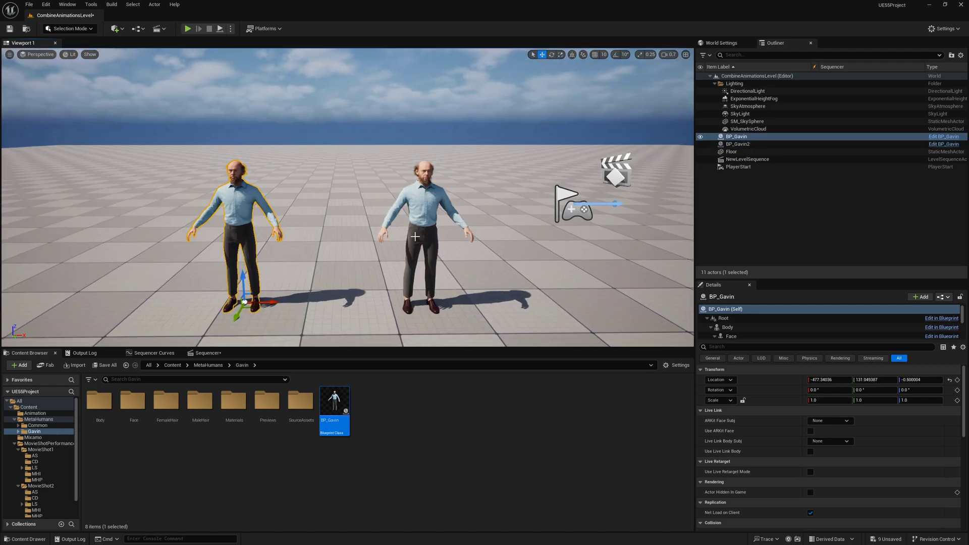
right_click_drag(294, 270, 308, 272)
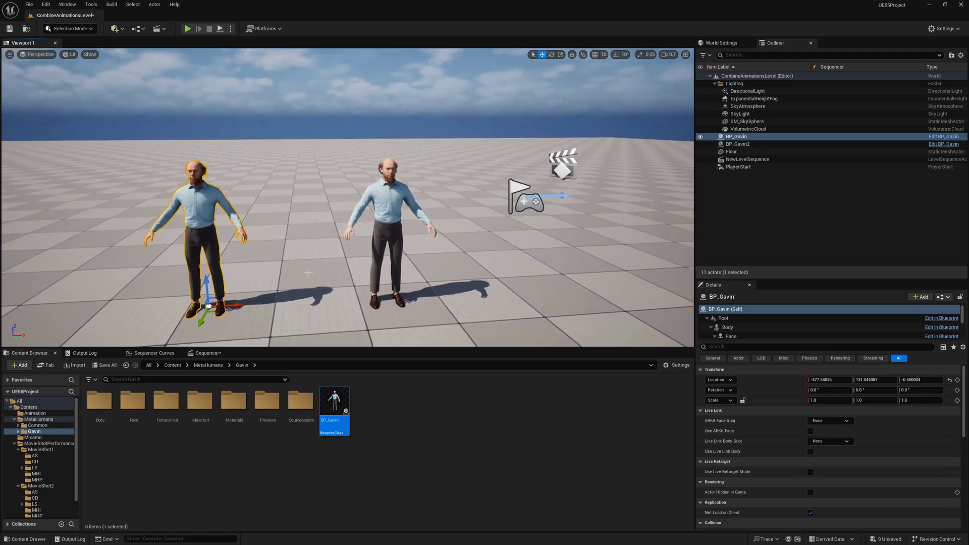
Add the first character, BP_Gavin, to the level sequence as an actor track
left_click(204, 354)
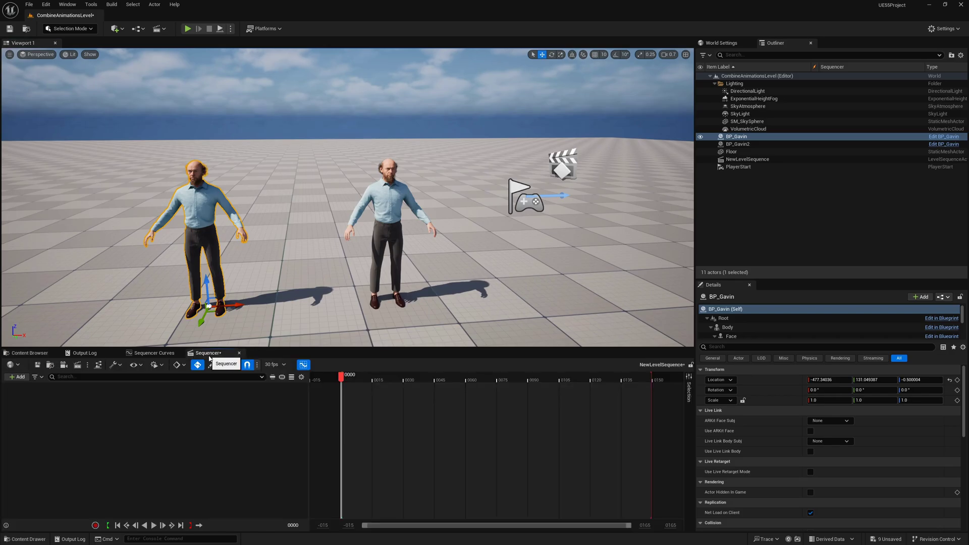
left_click(389, 215)
left_click(194, 204)
key("w")
right_click_drag(194, 203, 175, 206)
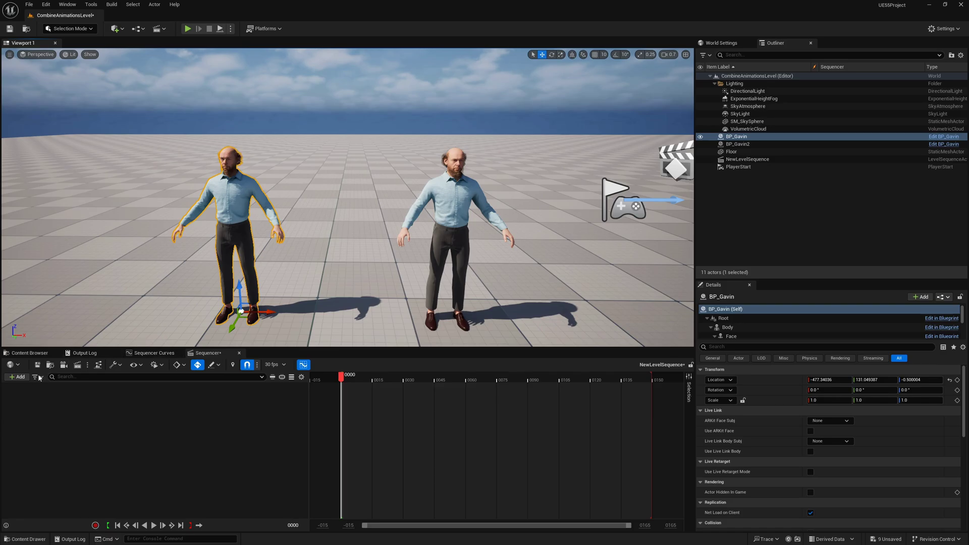
left_click(21, 377)
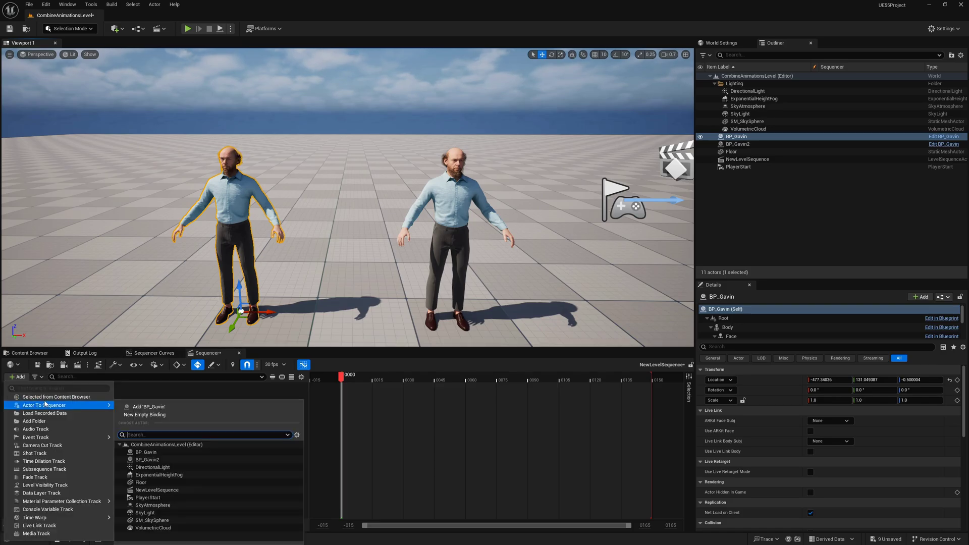
mouse_move(57, 405)
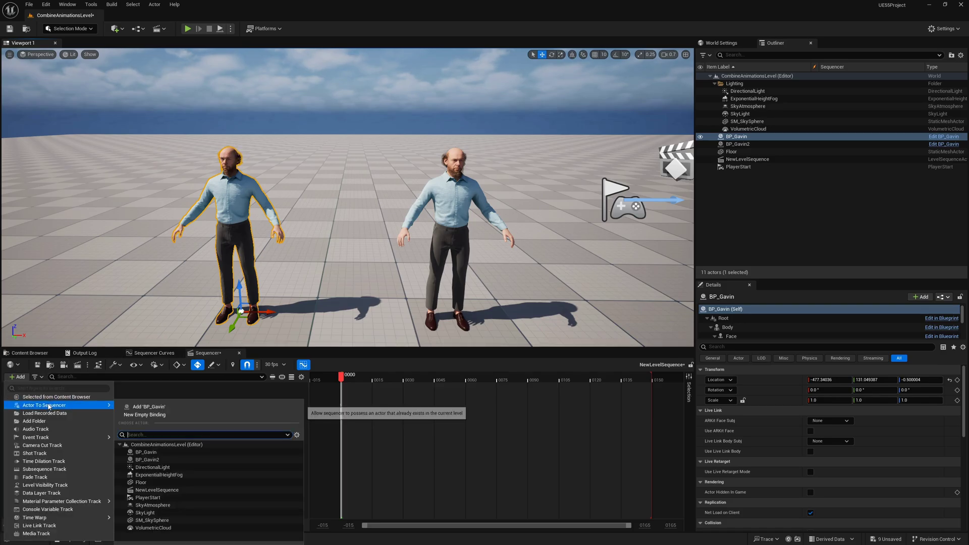
left_click(148, 407)
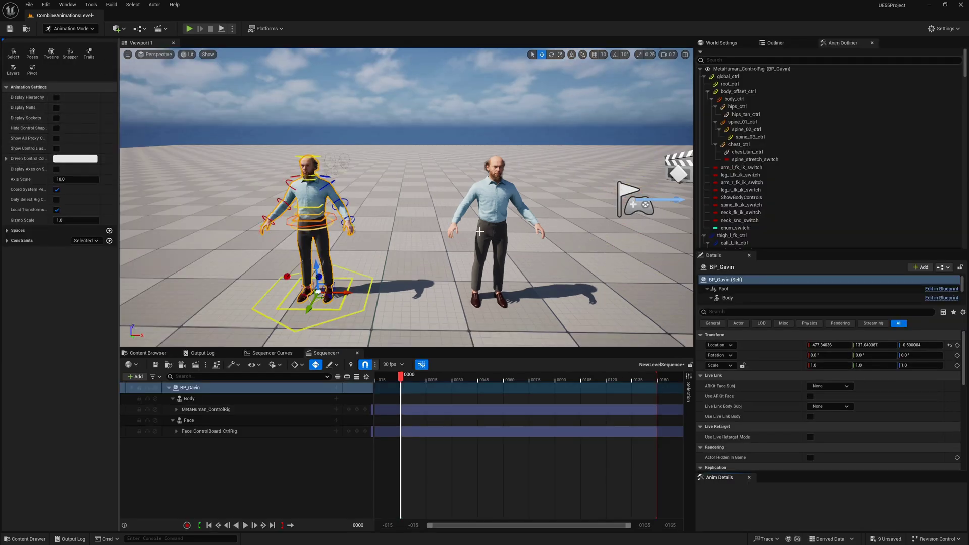
Add the second character, BP_Gavin2, to the level sequence and collapse both actors' tracks
left_click(488, 221)
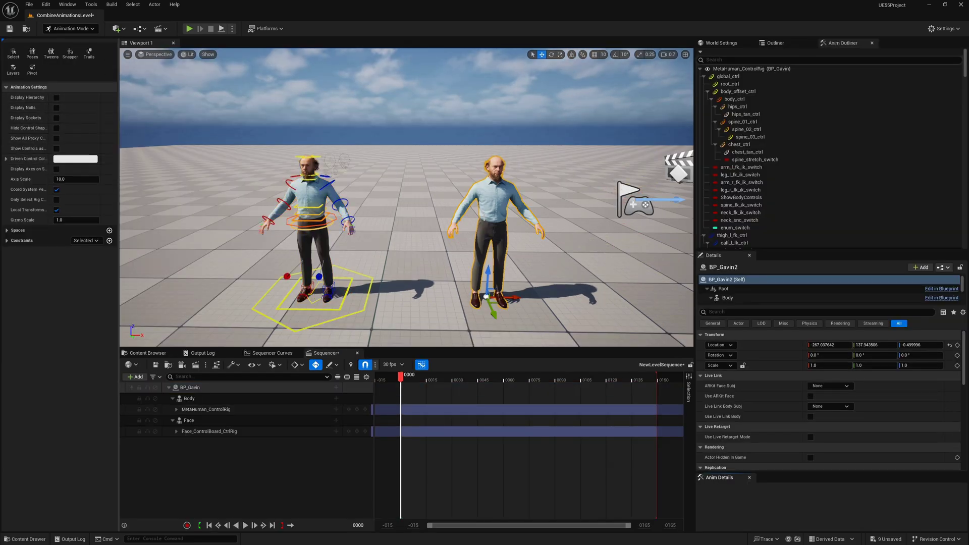
left_click(135, 376)
mouse_move(159, 405)
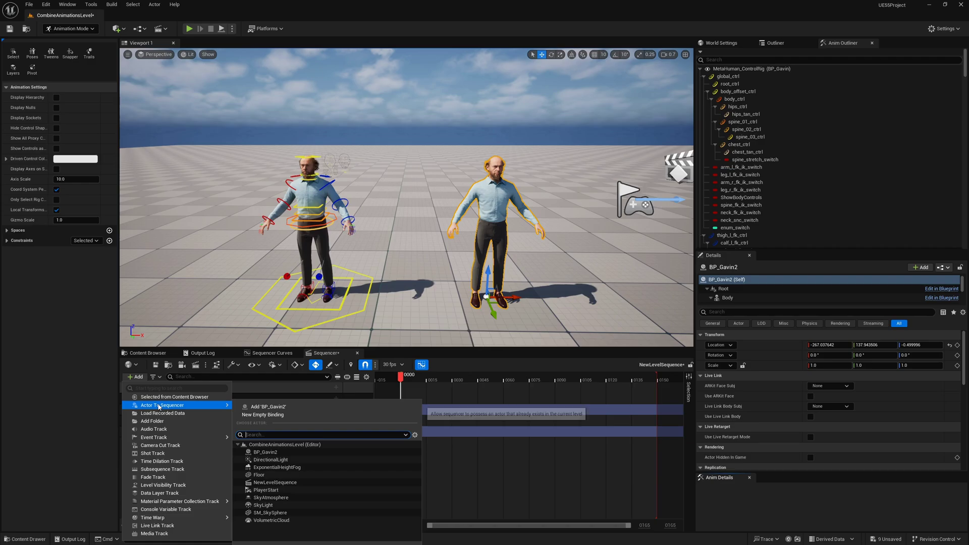
left_click(266, 406)
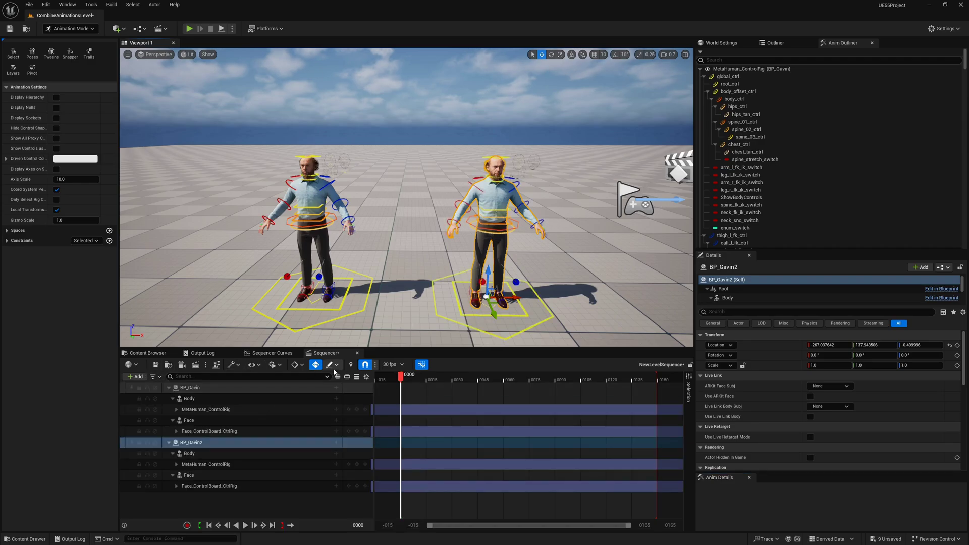
left_click(170, 387)
left_click(168, 398)
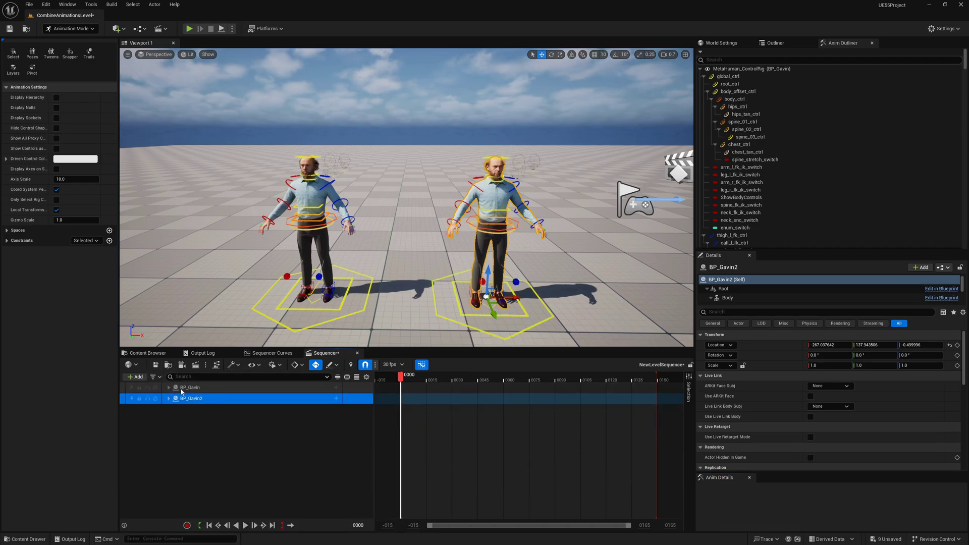
Delete the MetaHuman_ControlRig and Face_ControlBoard_CtrlRig tracks from BP_Gavin
left_click(198, 389)
right_click_drag(305, 291, 329, 274)
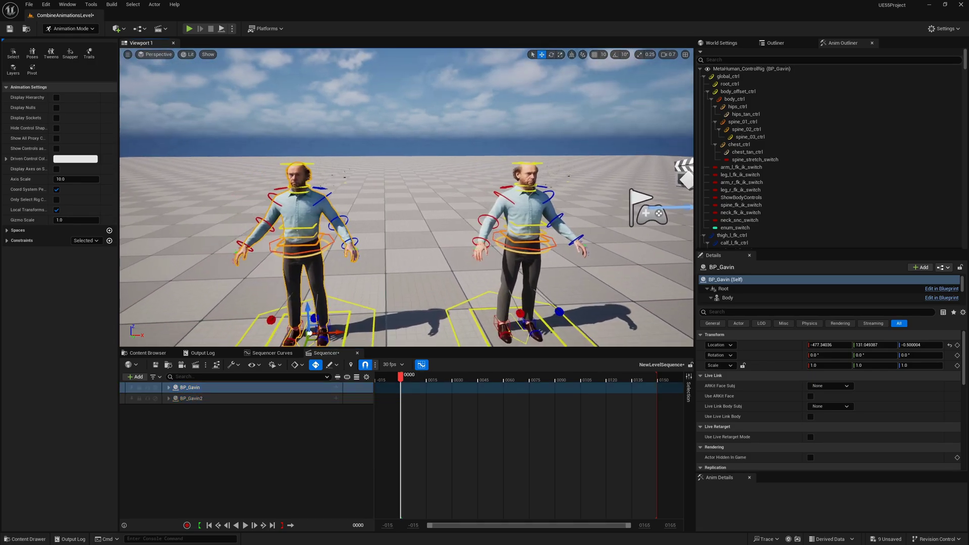
left_click(169, 387)
left_click(209, 431)
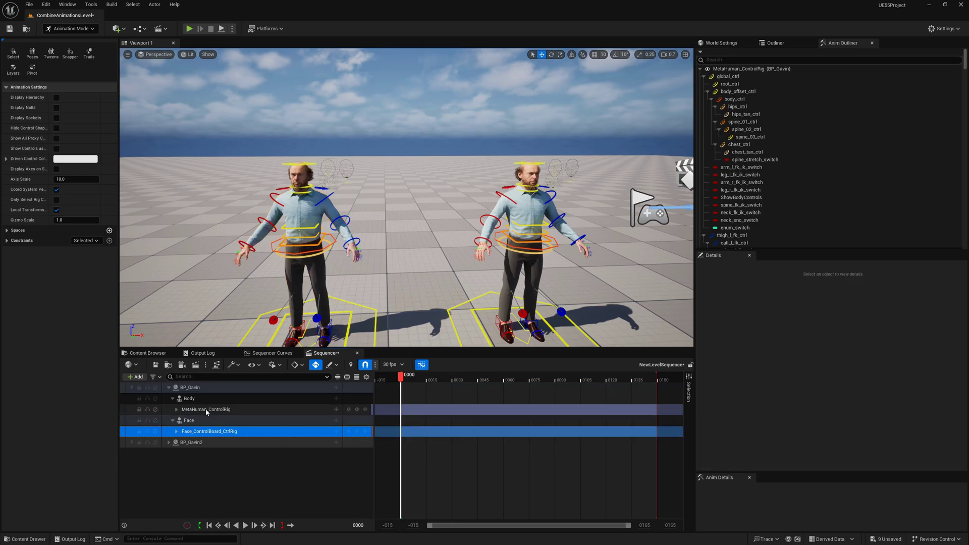
left_click(205, 409)
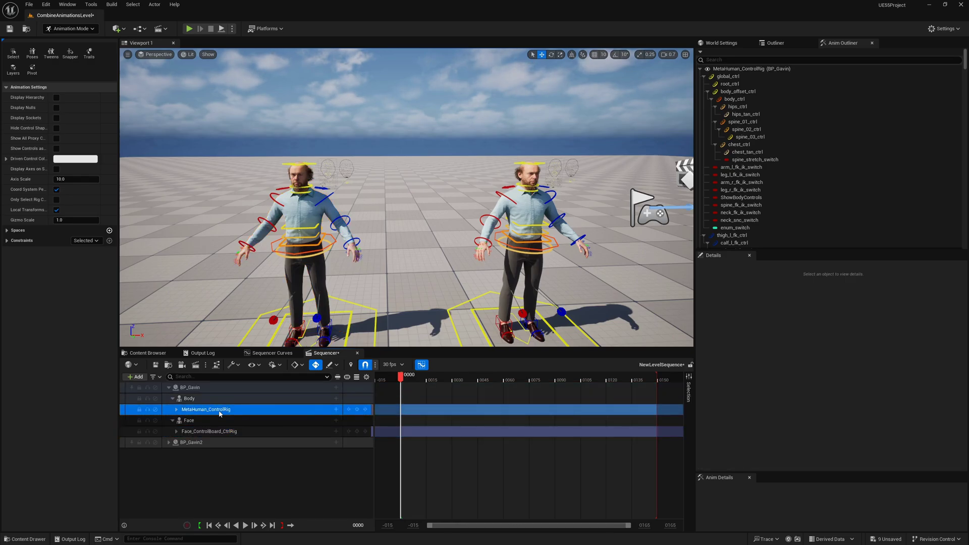
key("Delete")
left_click(204, 421)
key("Delete")
Add the AS_GavinRumba_Dancing_Anim animation to BP_Gavin's Body track and play it back
left_click(205, 400)
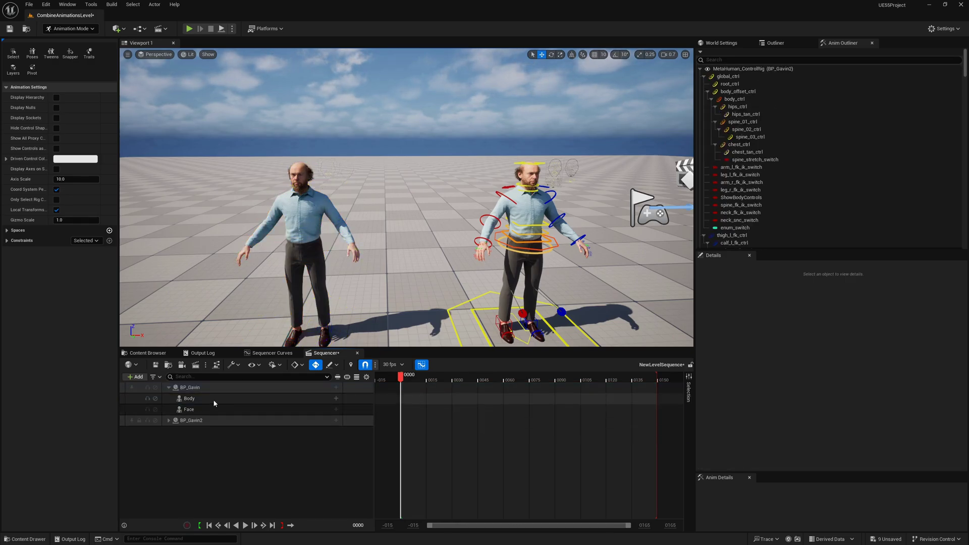
left_click(336, 400)
mouse_move(354, 36)
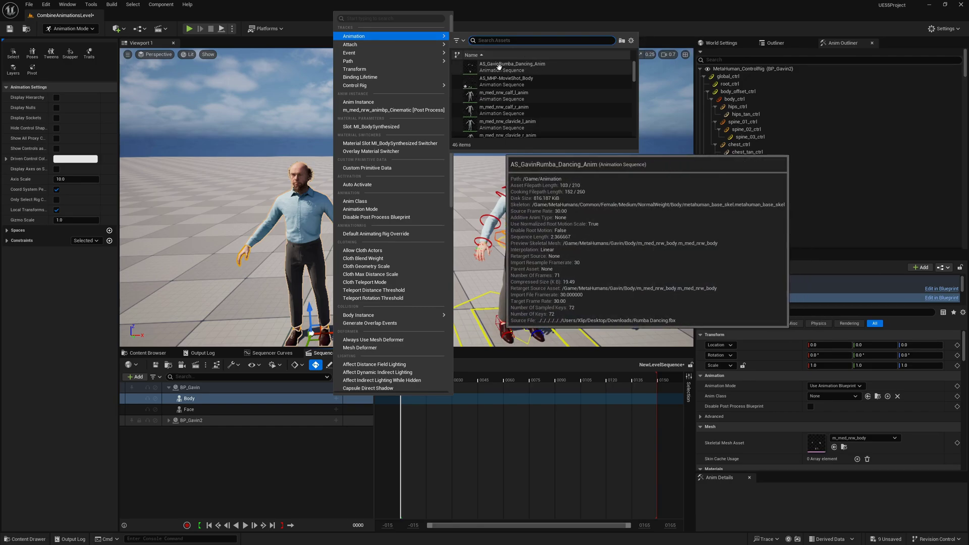
left_click(539, 69)
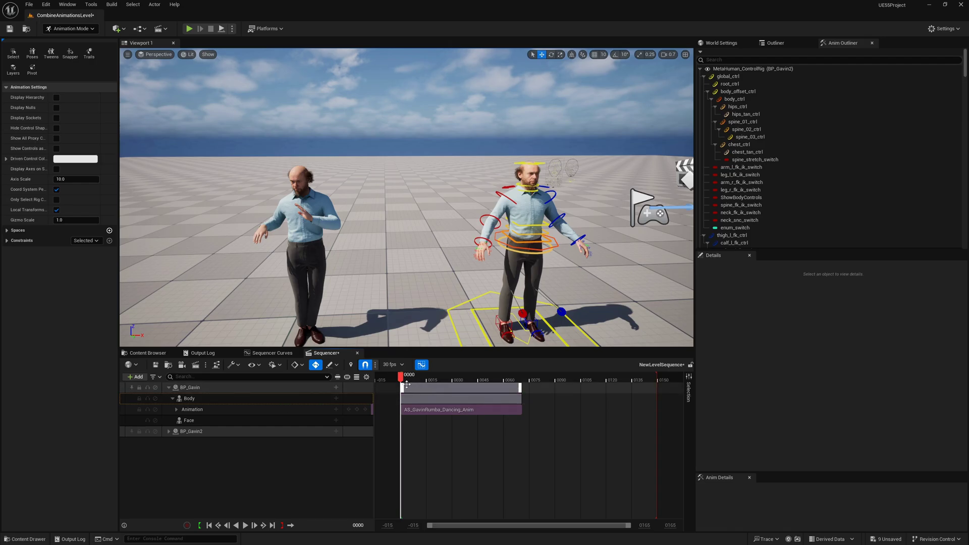
key("space")
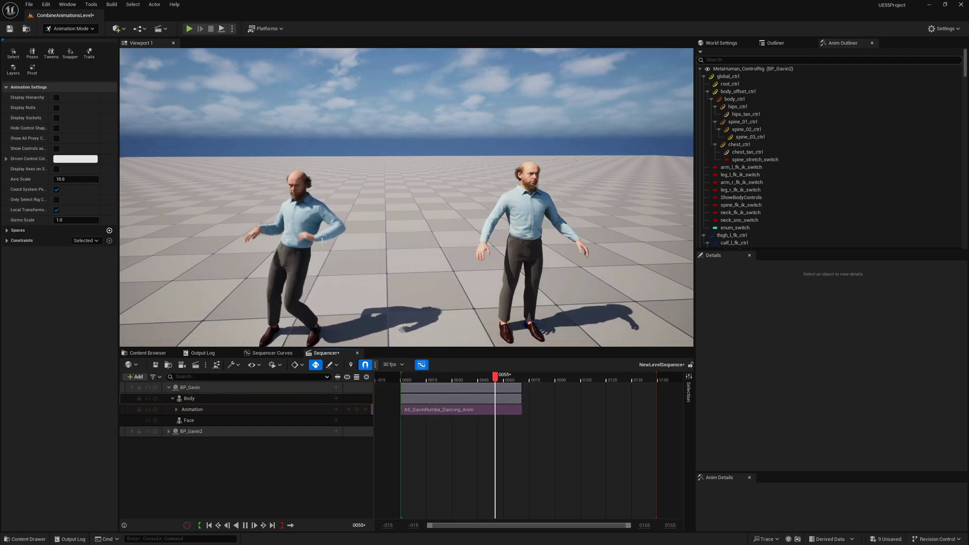
key("space")
Extend the rumba clip to the sequence end at frame 150 and preview the looping dance
left_click_drag(522, 410, 655, 412)
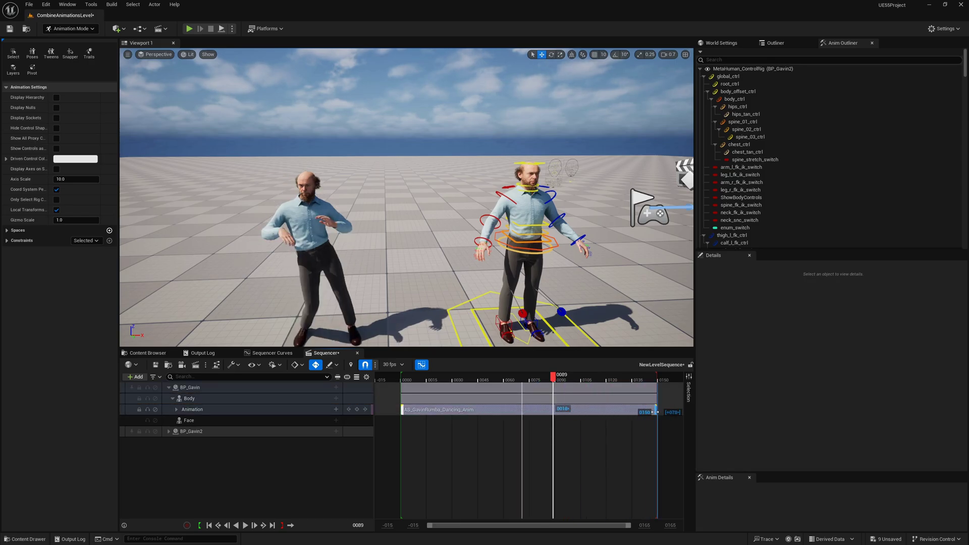
left_click_drag(553, 376, 452, 376)
key("space")
right_click_drag(406, 197, 364, 197)
left_click_drag(514, 379, 478, 379)
Add the AS_MHP-MovieShot1 animation to BP_Gavin's Face track and play the sequence
left_click(283, 422)
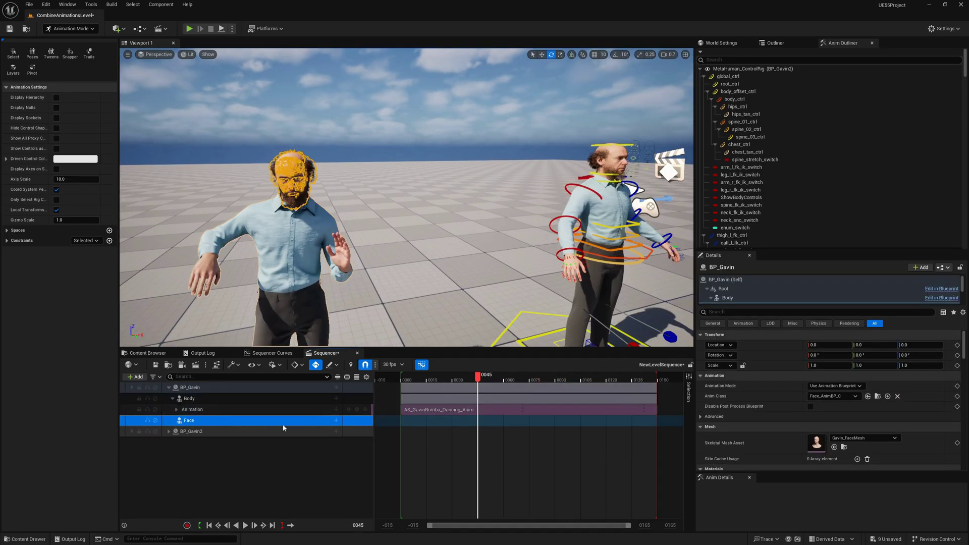
left_click(337, 421)
mouse_move(380, 56)
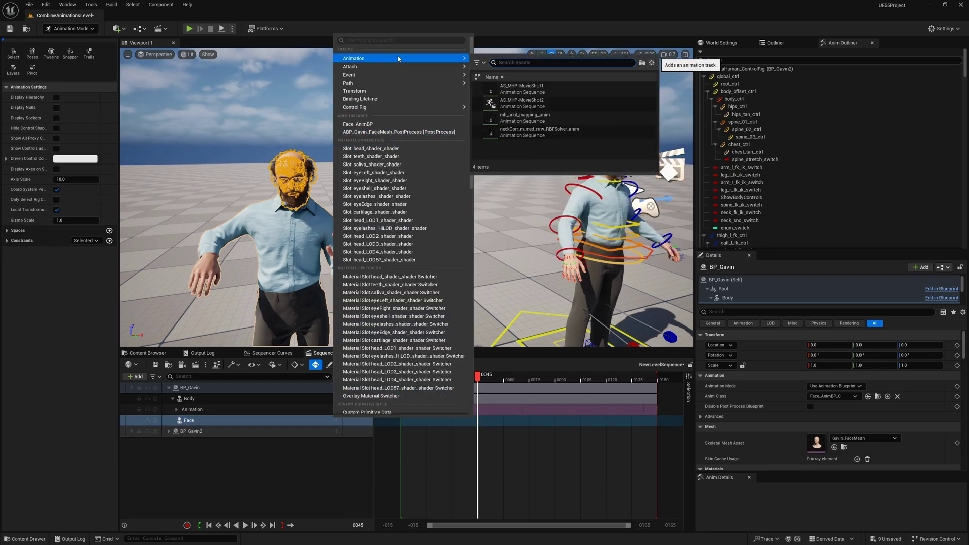
mouse_move(550, 89)
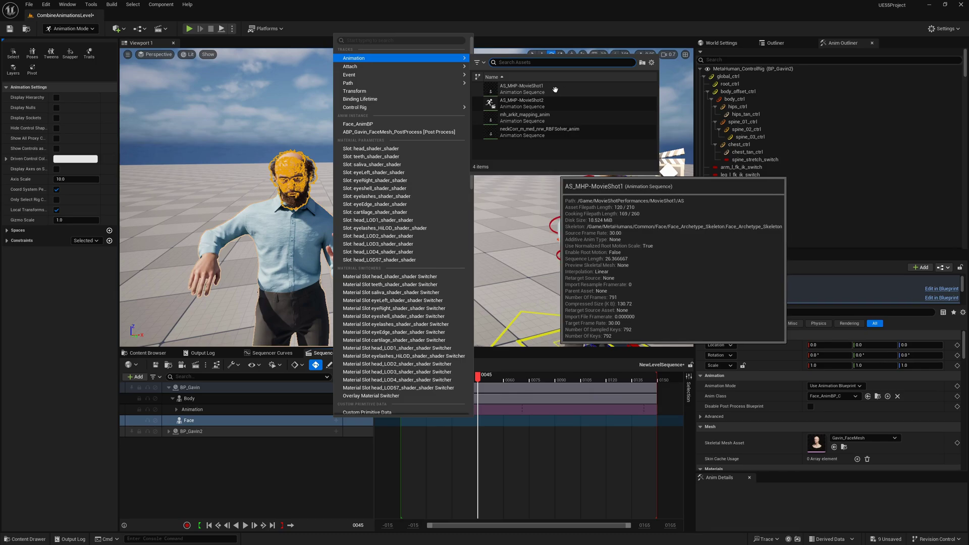
left_click(555, 89)
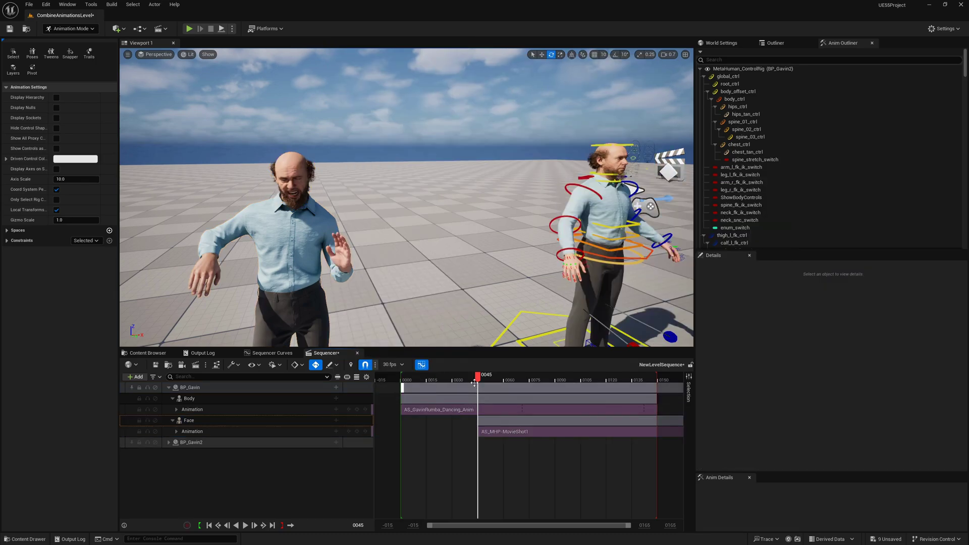
key("space")
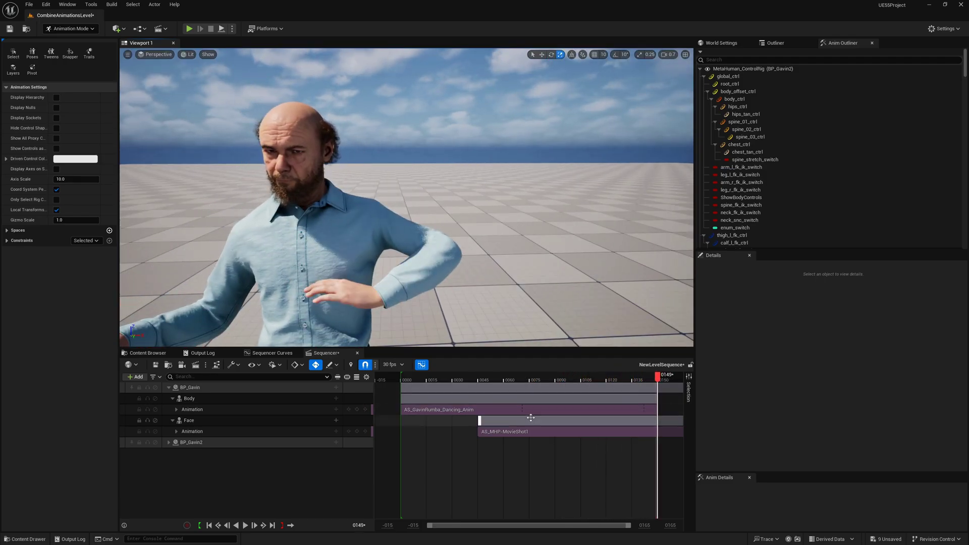
Move the face clip to start at frame 0 and set the playback range to end with it
scroll(543, 472, "down", 4)
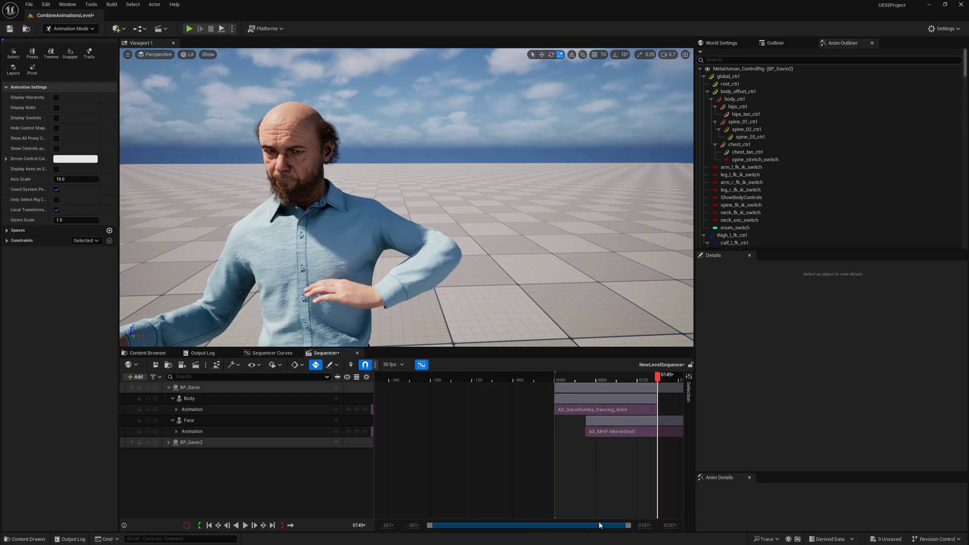
right_click_drag(571, 476, 454, 473)
scroll(506, 465, "down", 3)
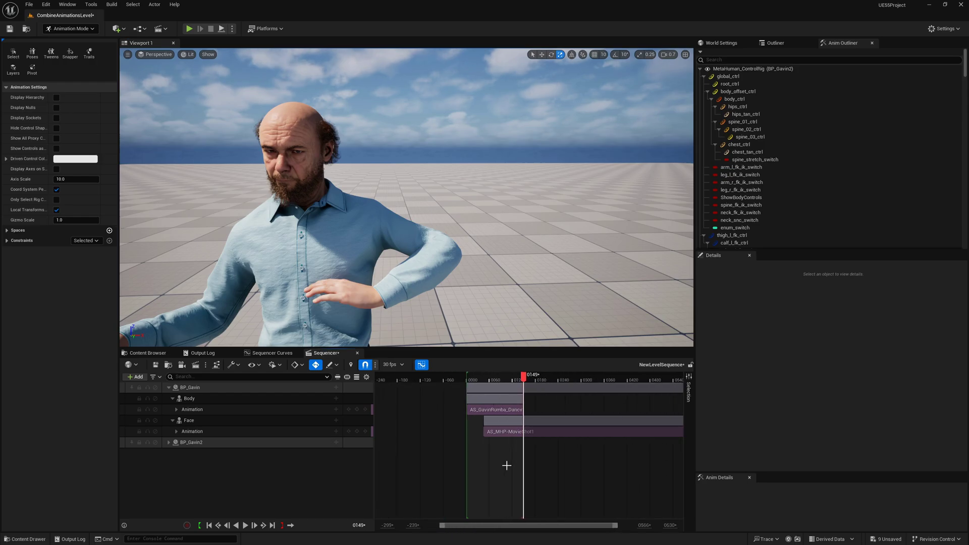
scroll(506, 466, "down", 3)
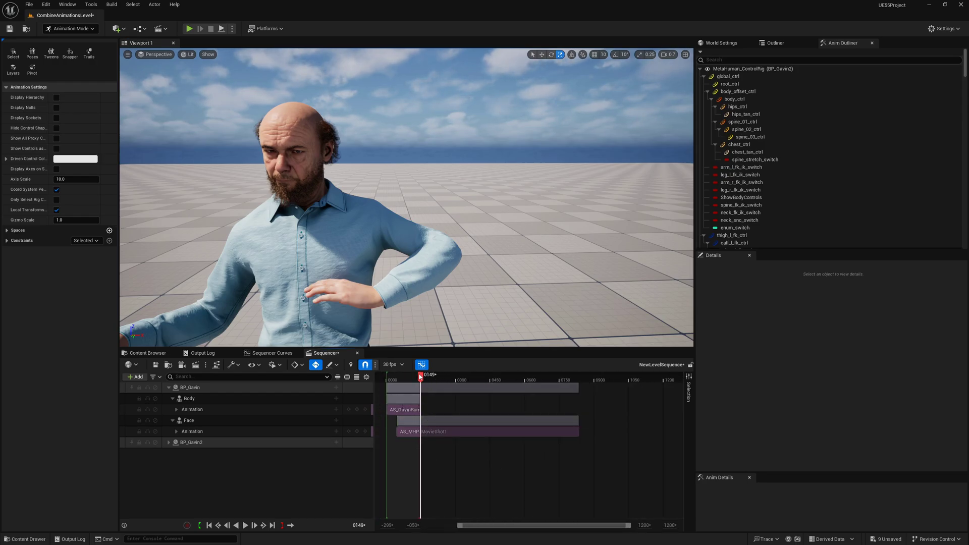
left_click_drag(420, 376, 410, 377)
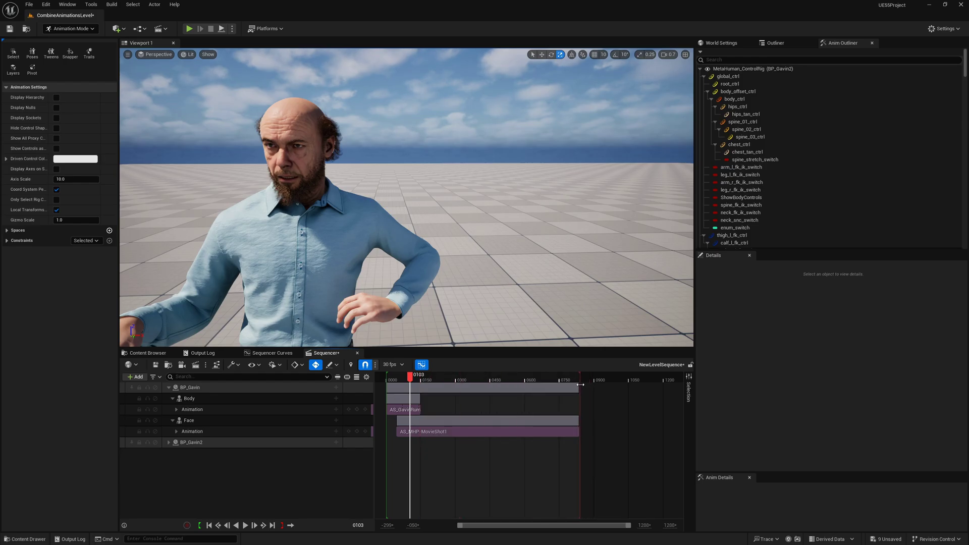
left_click_drag(482, 422, 472, 421)
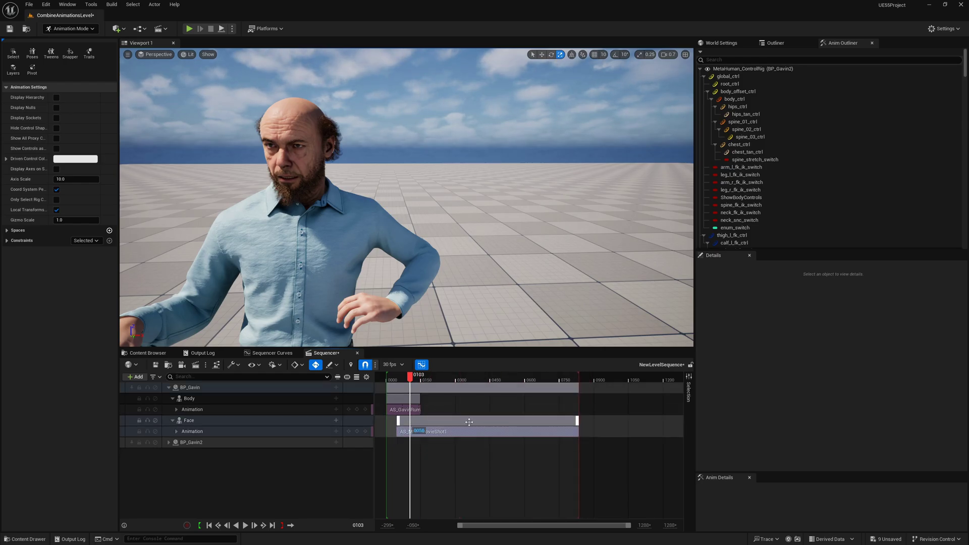
left_click(514, 388)
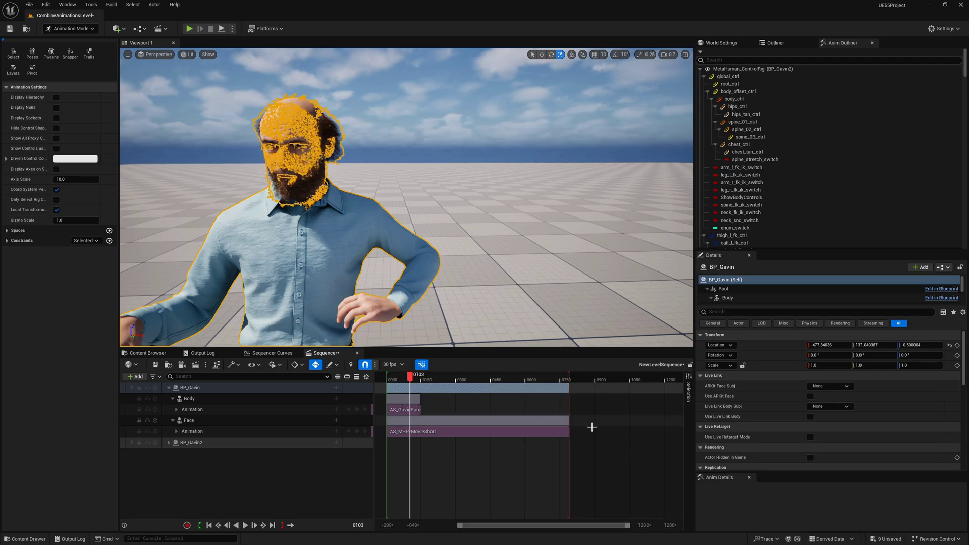
Extend BP_Gavin's rumba body clip to match the end of the face clip
scroll(591, 426, "up", 3, "ctrl")
mouse_move(514, 408)
right_mouse_down()
mouse_move(569, 409)
mouse_move(500, 408)
right_mouse_up()
left_click_drag(448, 410, 654, 407)
Play the combined face and body animation on BP_Gavin and examine it from several distances
left_click(410, 375)
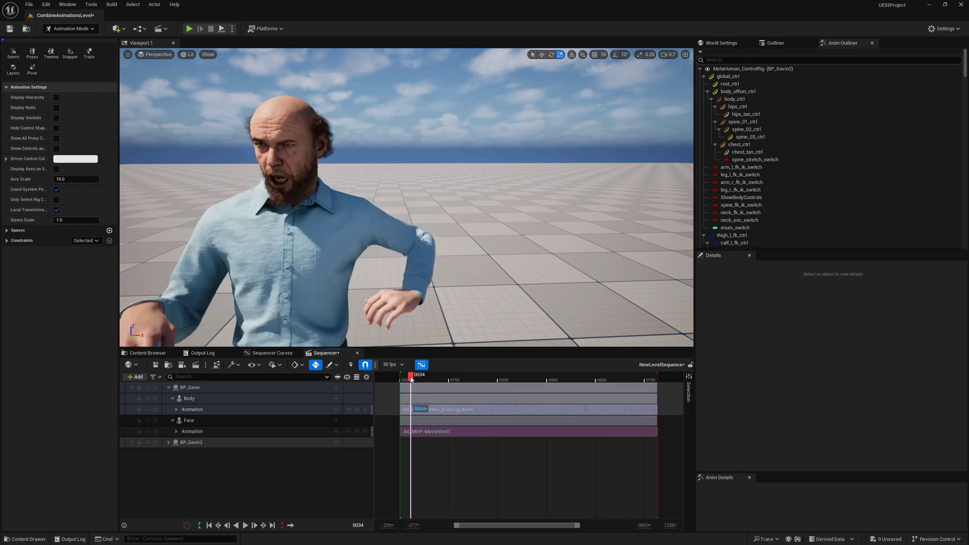
key("space")
key("s")
right_click_drag(407, 202, 348, 217)
key("w")
key("s")
key("w")
key("s")
right_click_drag(382, 189, 391, 208)
key("s")
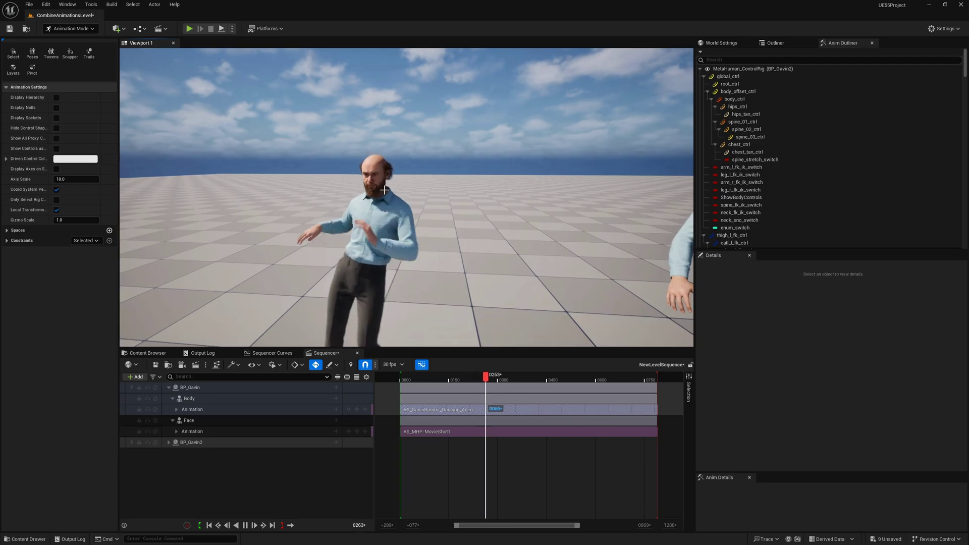
left_click(467, 380)
left_click_drag(468, 379, 478, 380)
Delete the MetaHuman_ControlRig and Face_ControlBoard_CtrlRig tracks from BP_Gavin2 in the level sequence
right_click_drag(396, 138, 450, 152)
key("s")
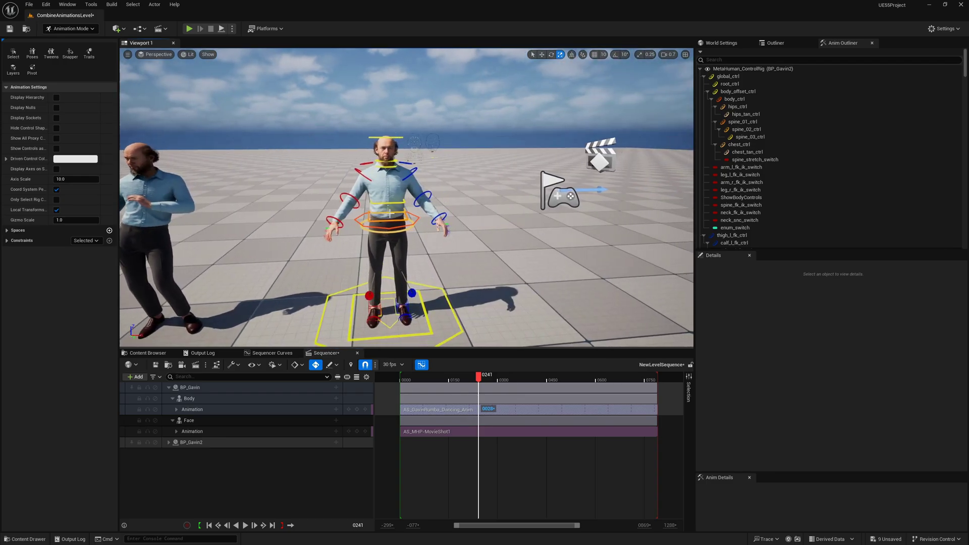
left_click(169, 388)
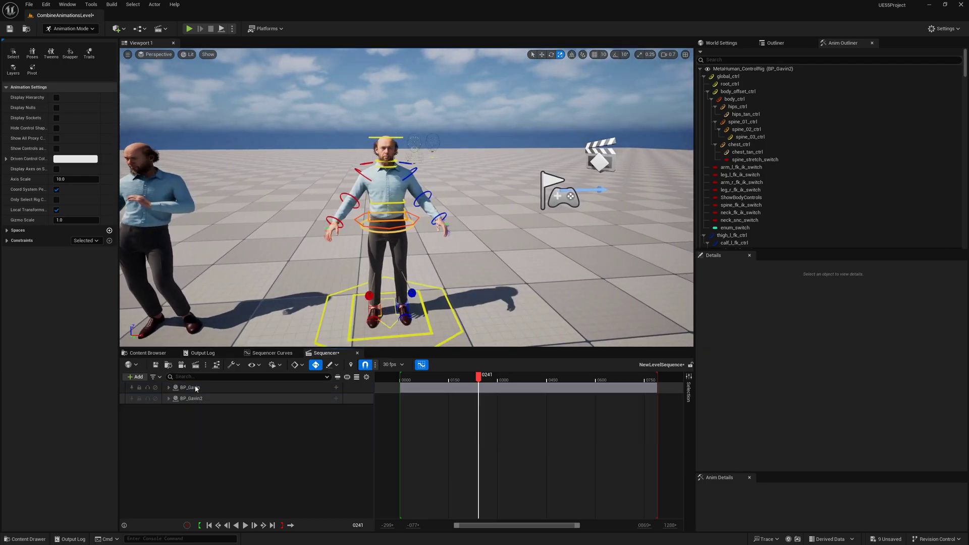
left_click(193, 399)
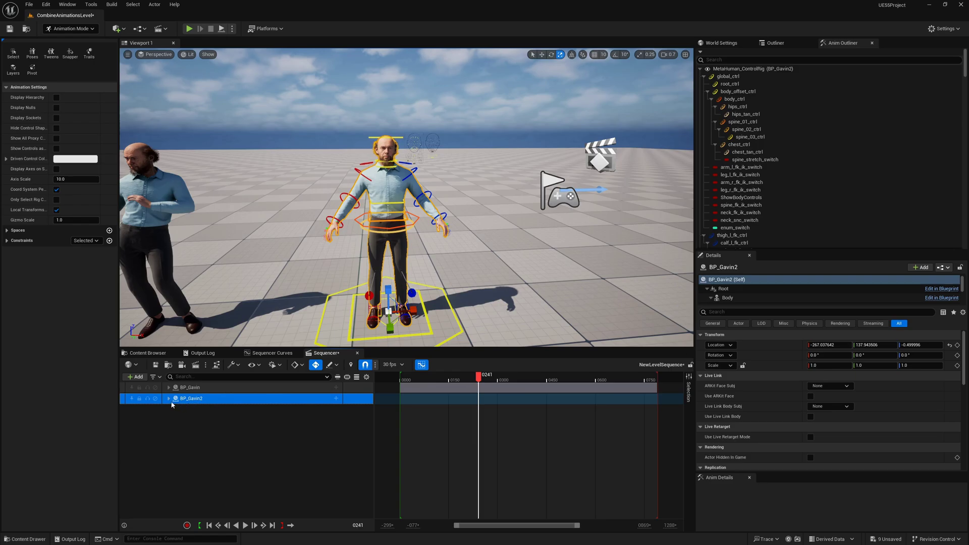
left_click(169, 399)
left_click(206, 421)
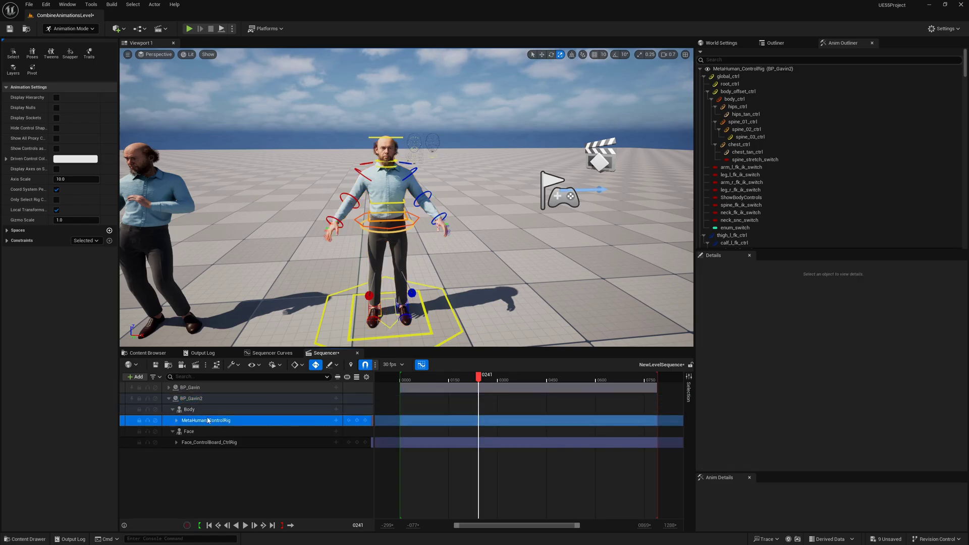
key("Delete")
left_click(216, 432)
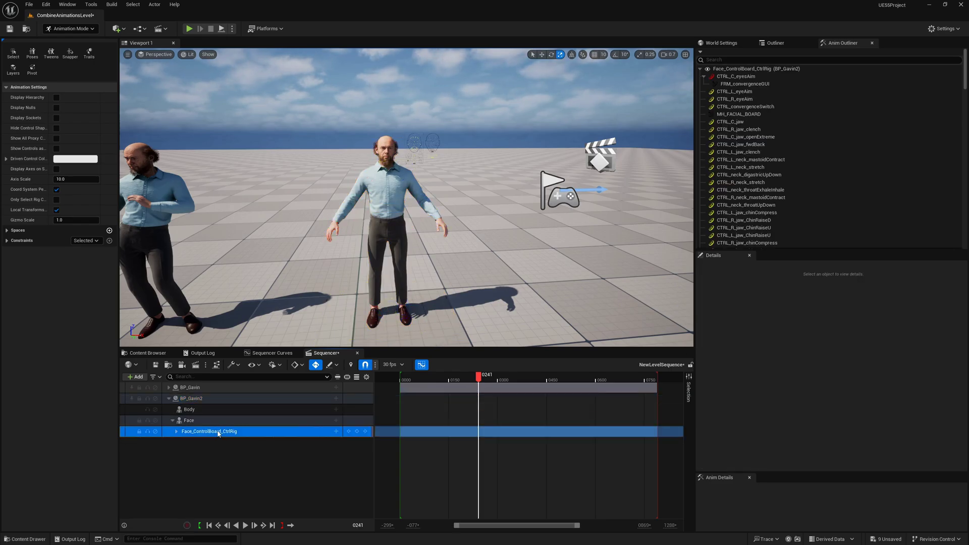
key("Delete")
Add the AS_MHP-MovieShot_Body animation to BP_Gavin2's Body track and move its clip to start at frame 0
left_click(221, 412)
left_click(336, 410)
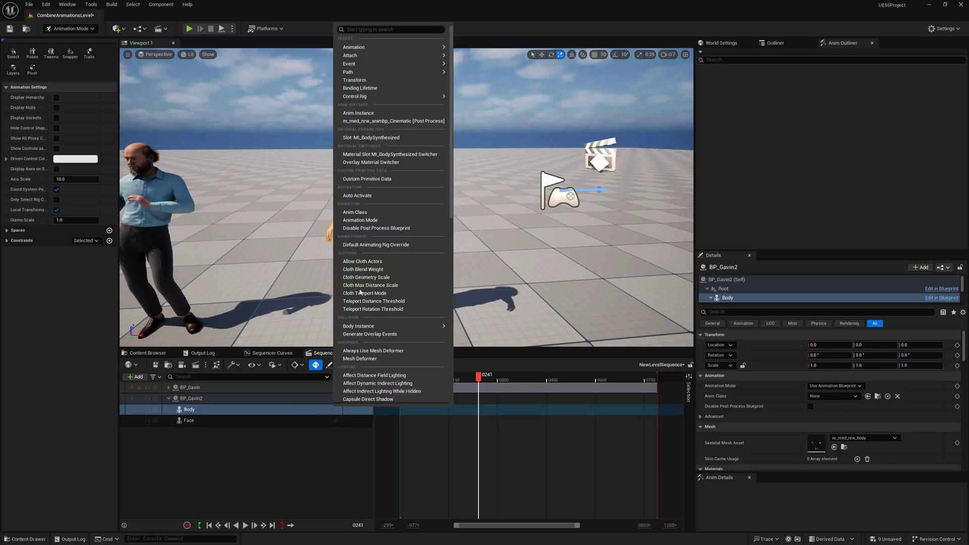
mouse_move(374, 47)
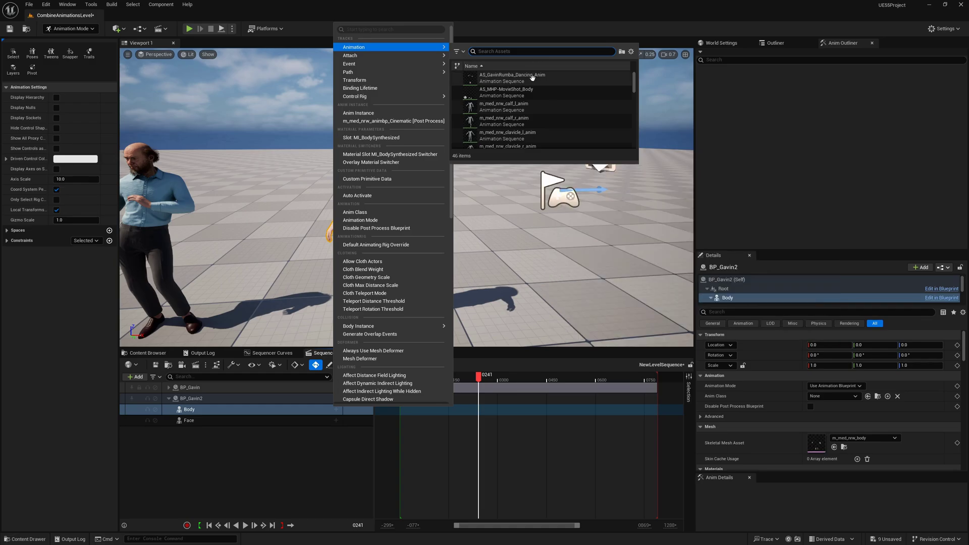
left_click(539, 95)
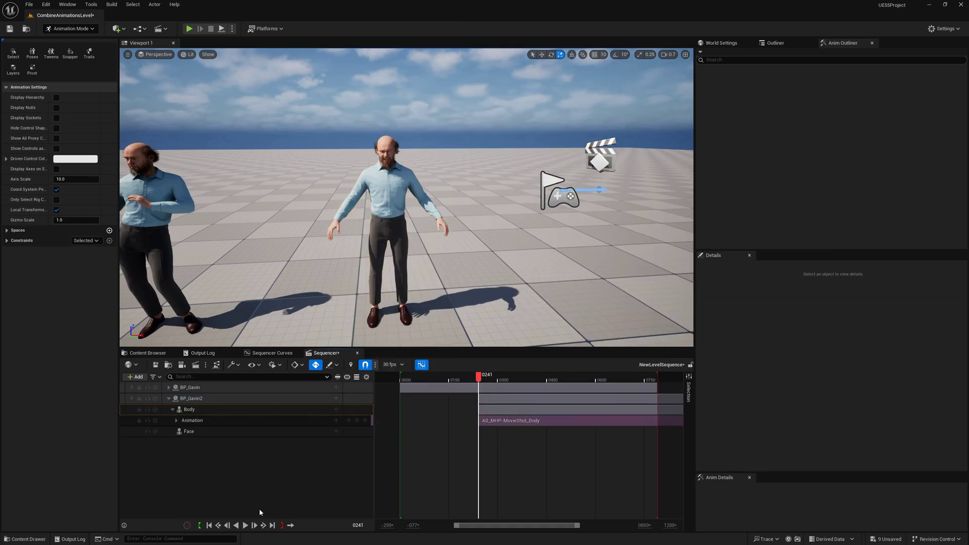
left_click(209, 526)
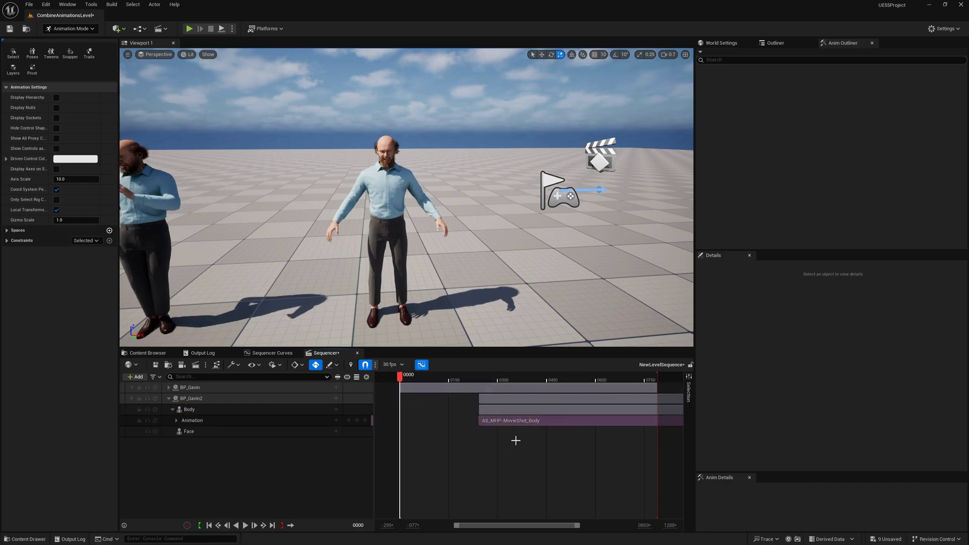
left_click_drag(493, 403, 425, 398)
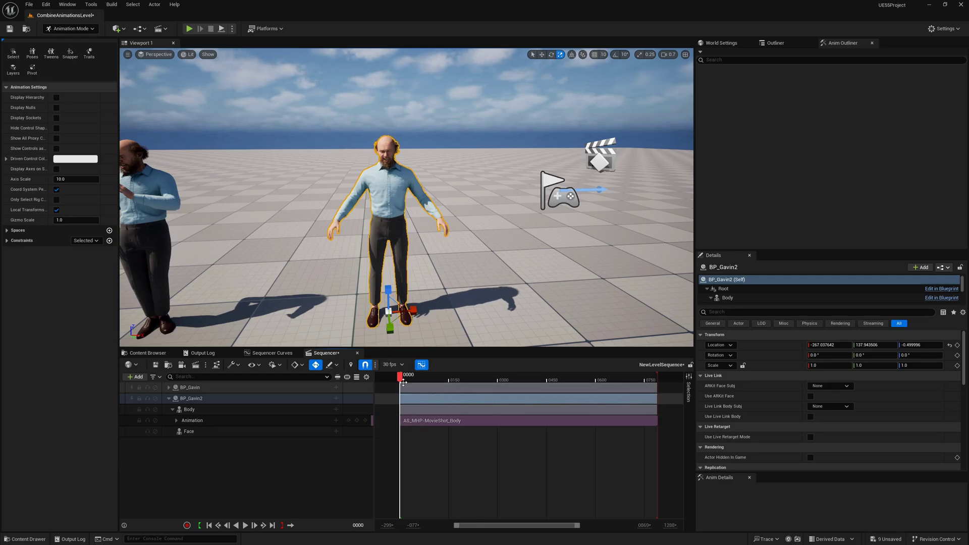
Frame BP_Gavin2 and play the sequence to examine its head movement
key("f")
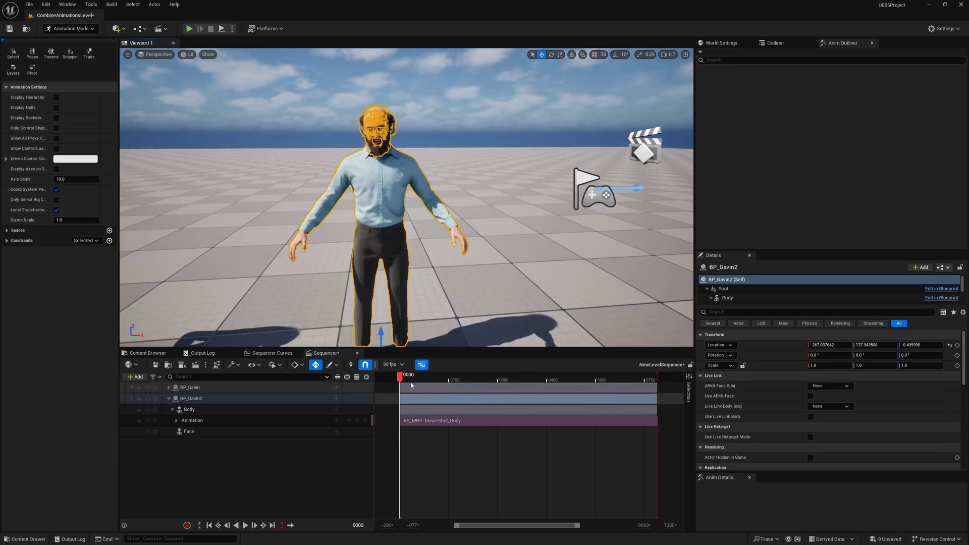
key("space")
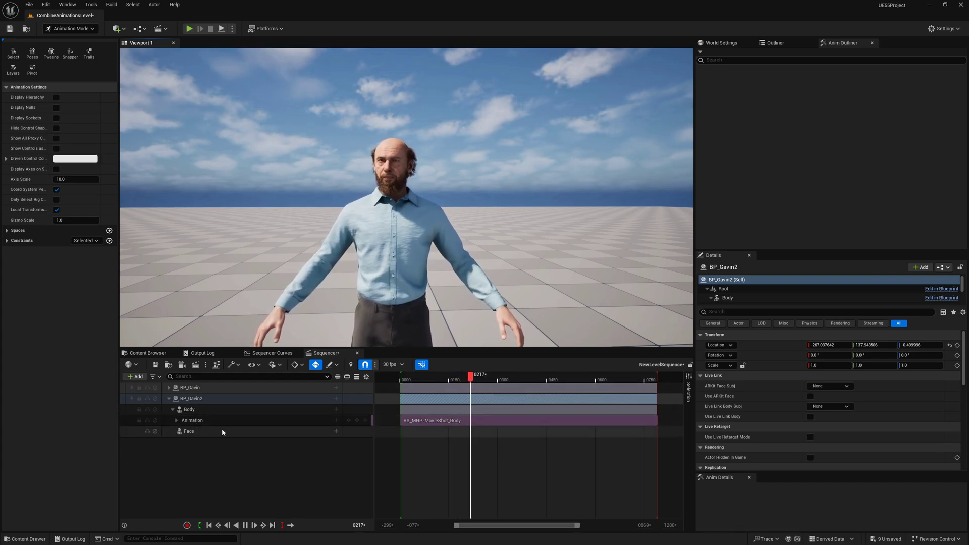
left_click_drag(463, 375, 441, 377)
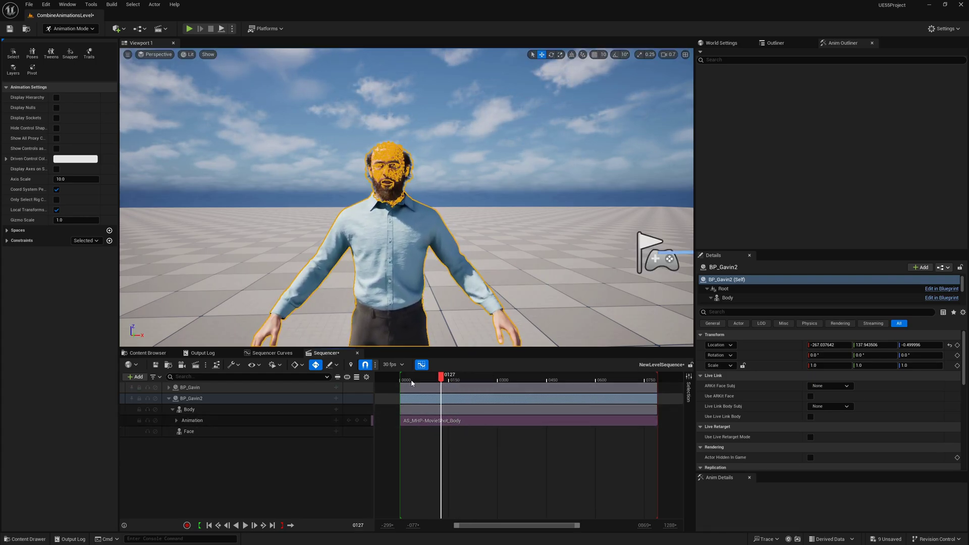
Bake BP_Gavin2's Body animation to MetaHuman_ControlRig with Reset Controls enabled and Reduce Keys disabled
left_click(196, 412)
right_click(197, 415)
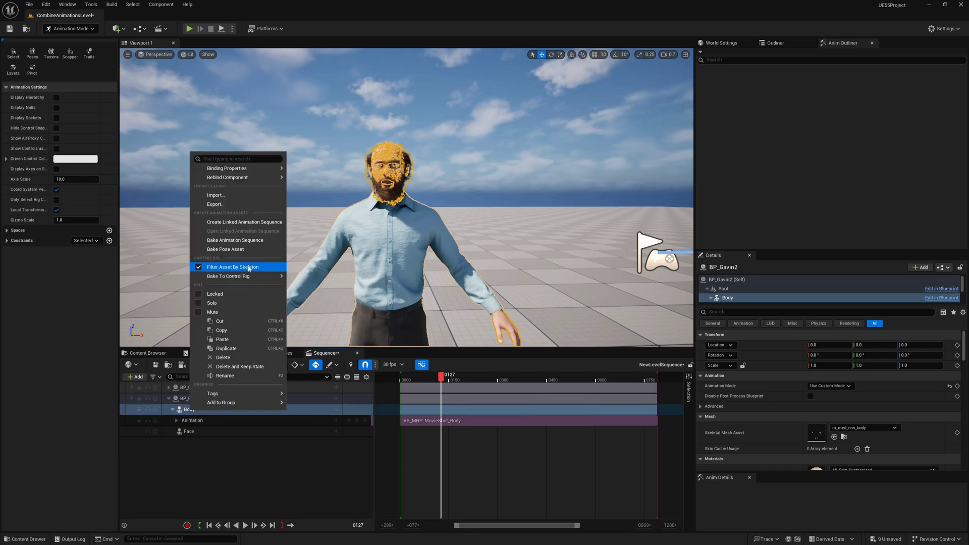
mouse_move(240, 277)
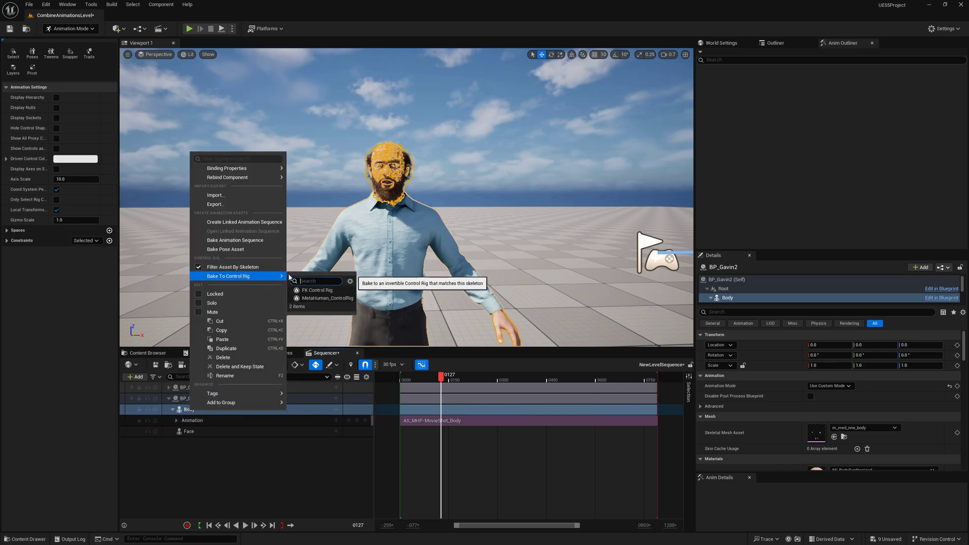
left_click(328, 298)
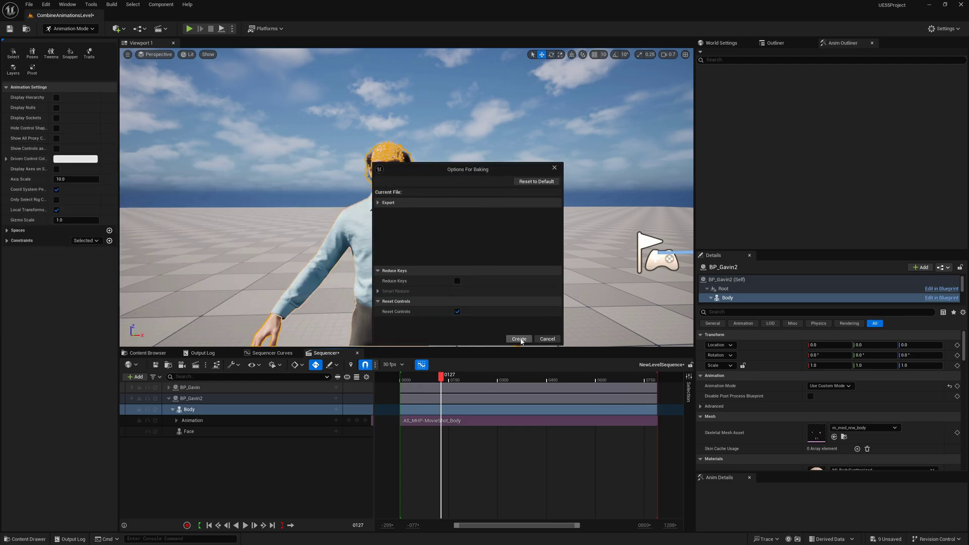
left_click(520, 339)
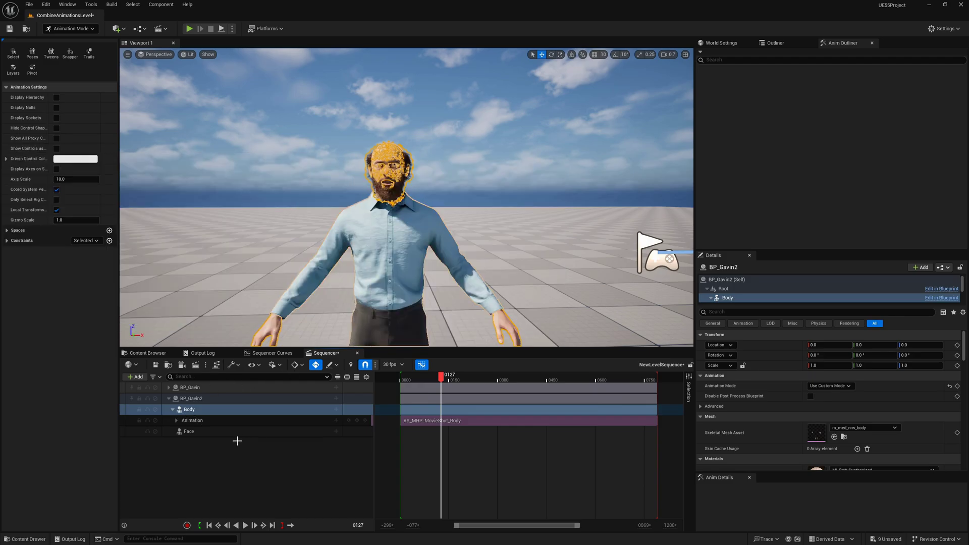
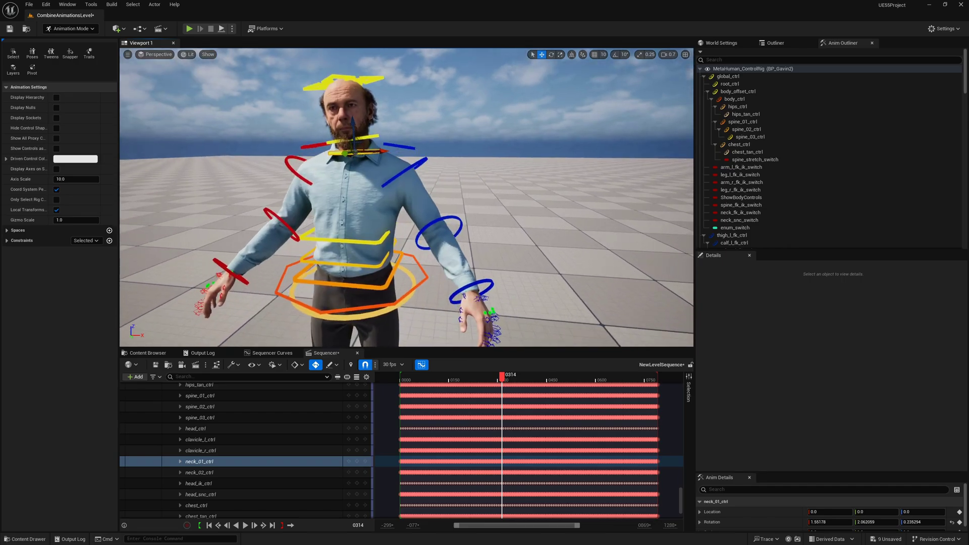
Select the neck_01_ctrl, neck_02_ctrl and head_ctrl controls of BP_Gavin2 and isolate their tracks in the sequence
middle_click_drag(407, 197, 407, 127)
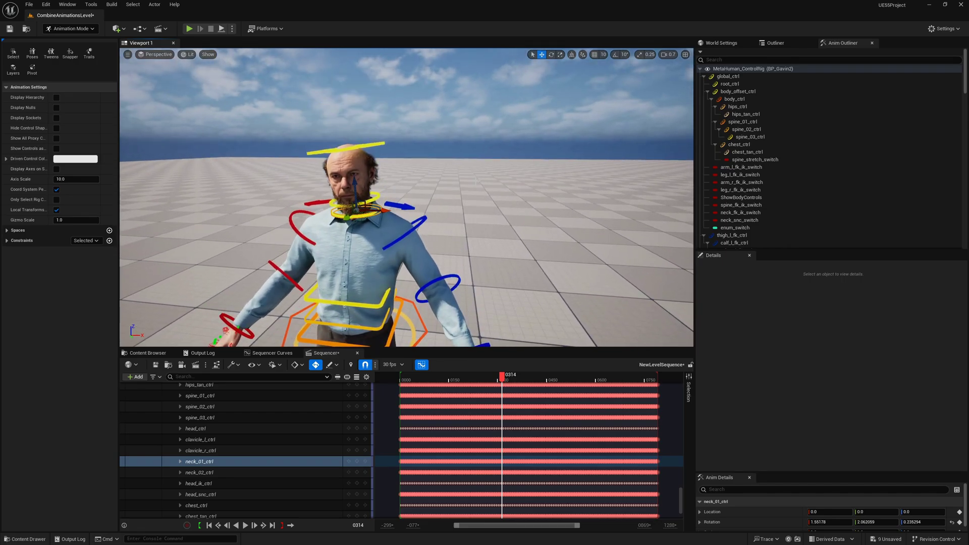
left_click(474, 212)
right_click_drag(475, 212, 510, 208)
right_click_drag(406, 197, 407, 195)
key("a")
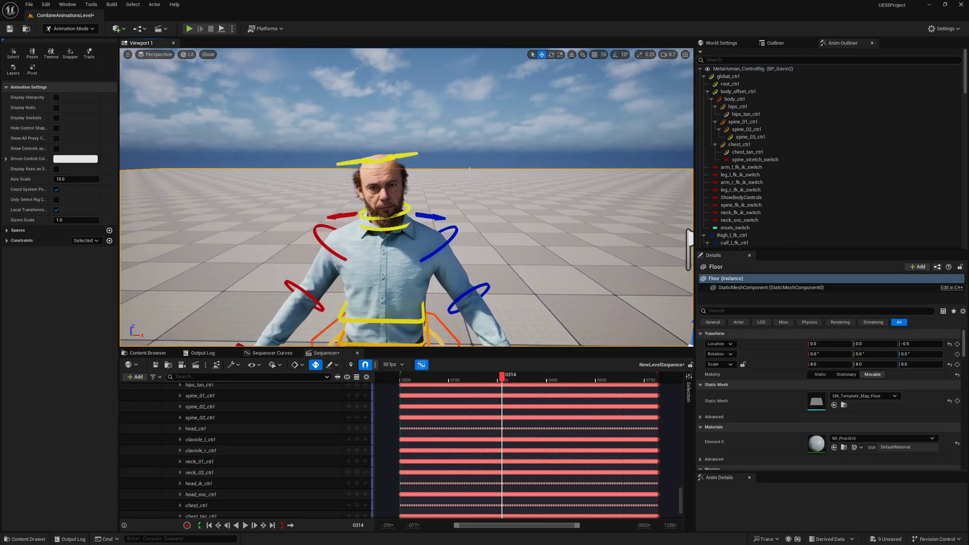
right_click_drag(474, 170, 475, 164)
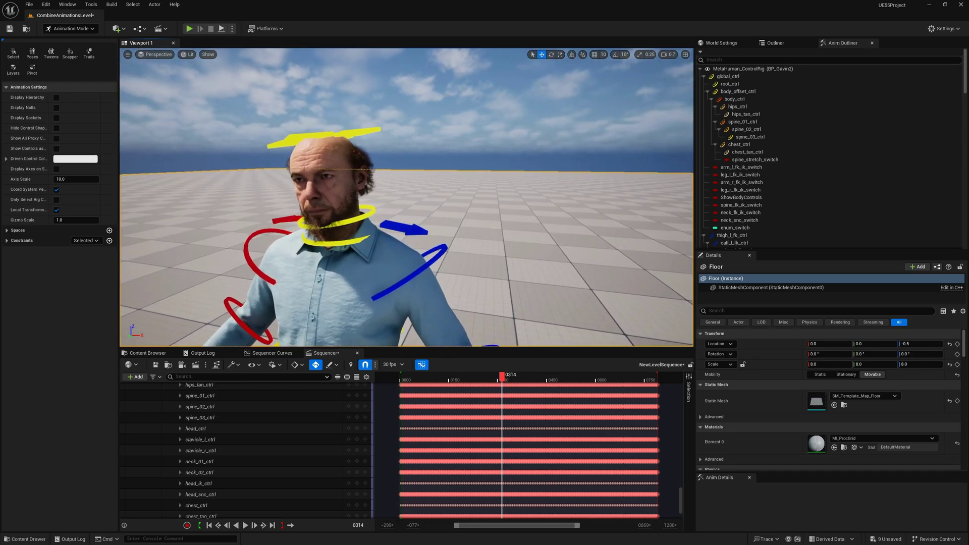
left_click(385, 222)
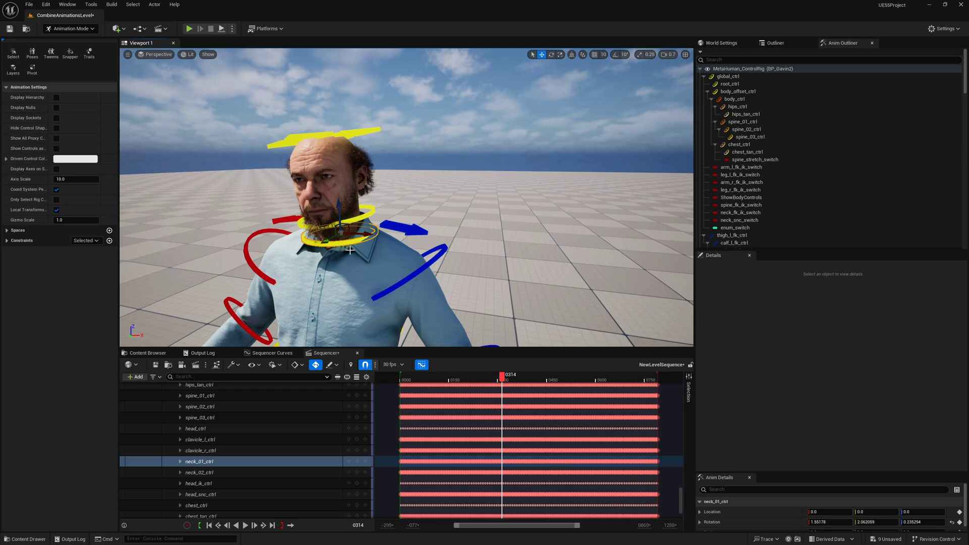
left_click(369, 217, "shift")
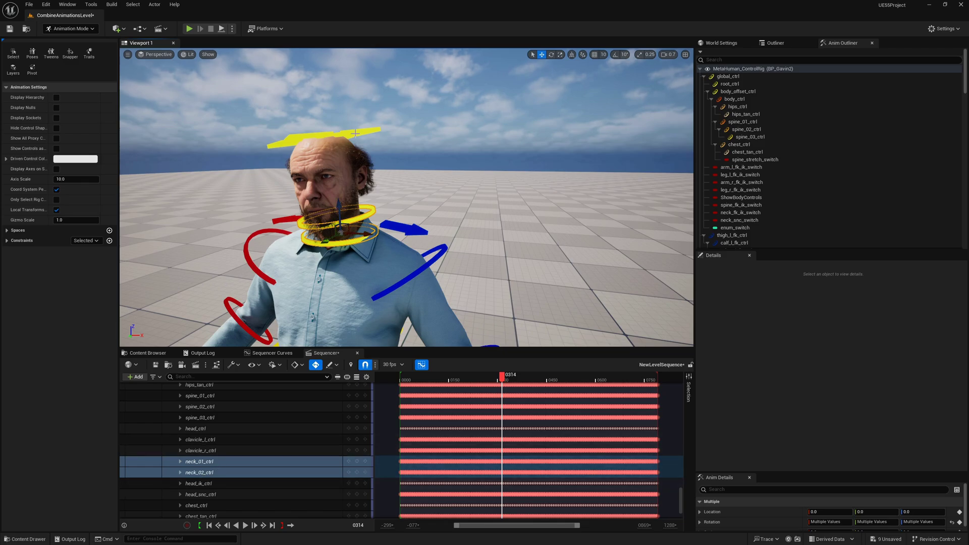
left_click(201, 429, "ctrl")
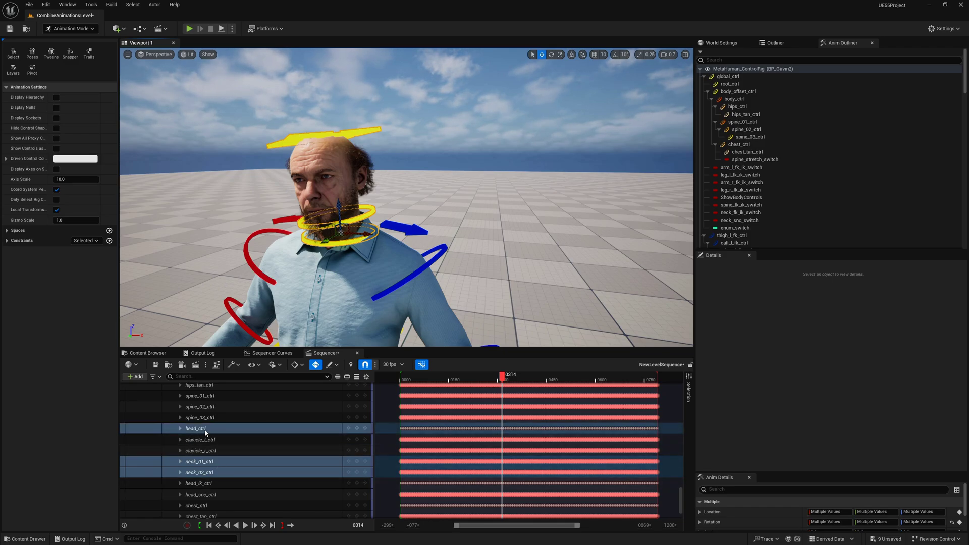
left_click(338, 380)
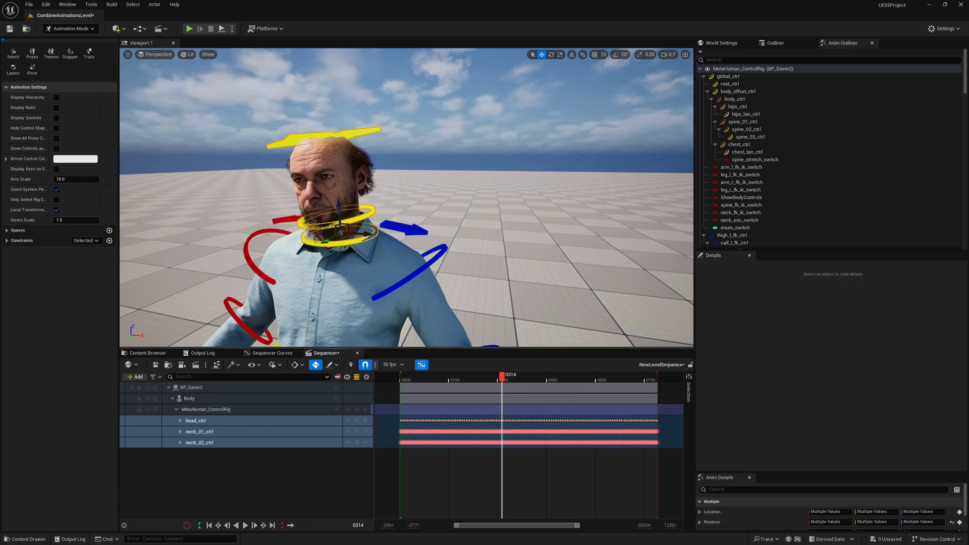
Expand the head_ctrl, neck_01_ctrl and neck_02_ctrl tracks to expose their individual transform channels
left_click(180, 421)
scroll(234, 429, "down", 5)
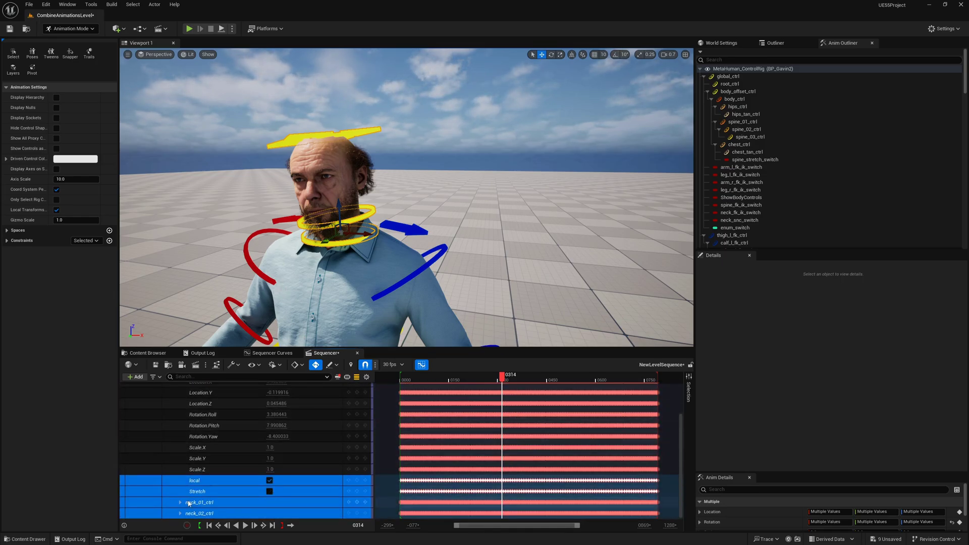
left_click(180, 503)
scroll(225, 473, "down", 5)
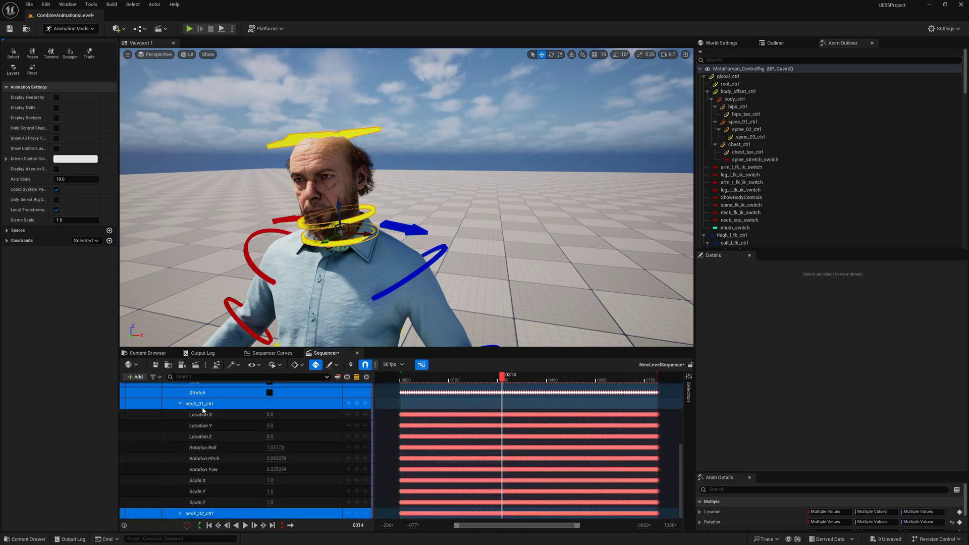
left_click(180, 513)
scroll(208, 472, "down", 4)
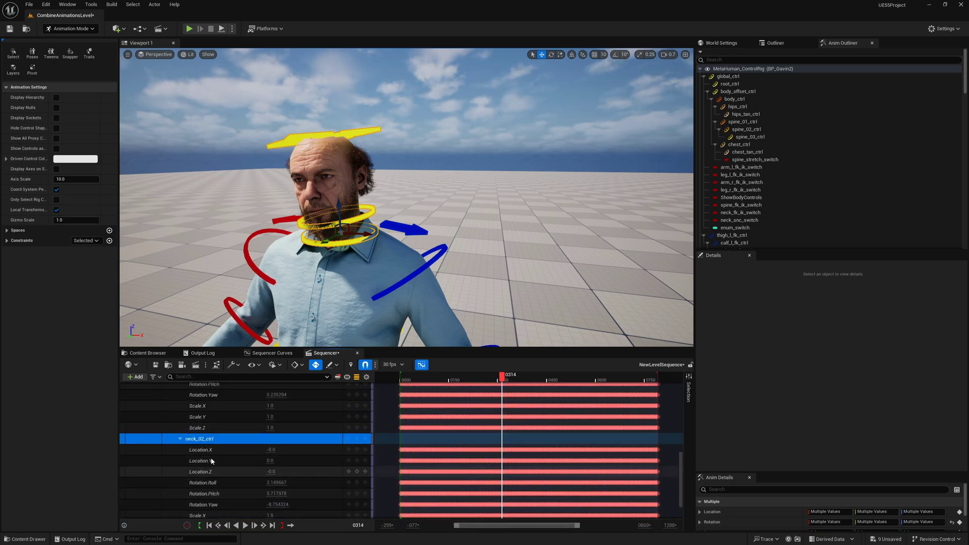
scroll(211, 461, "up", 7)
scroll(255, 424, "up", 1)
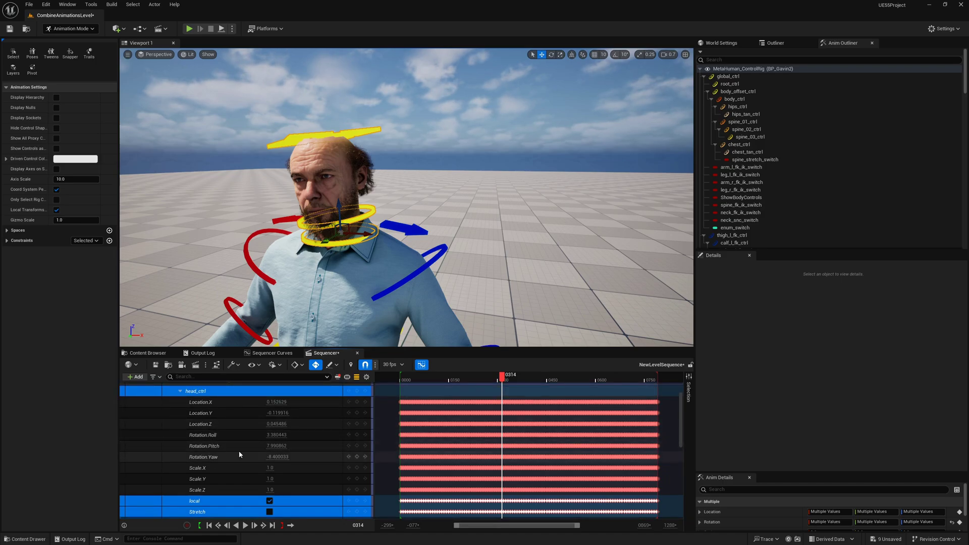
Go to frame 0000 and select all Rotation Roll, Pitch and Yaw keys of head_ctrl across the whole sequence
scroll(402, 435, "down", 3, "ctrl")
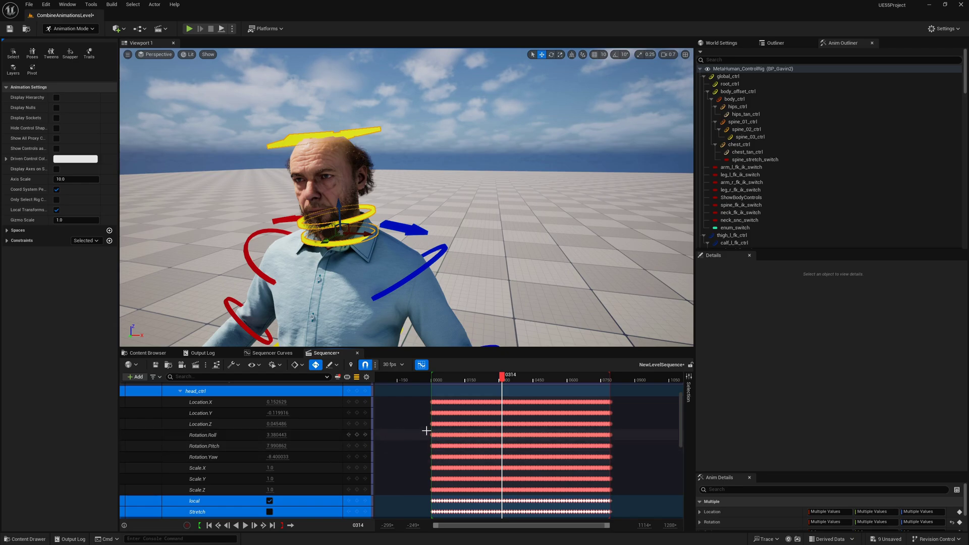
left_click(209, 526)
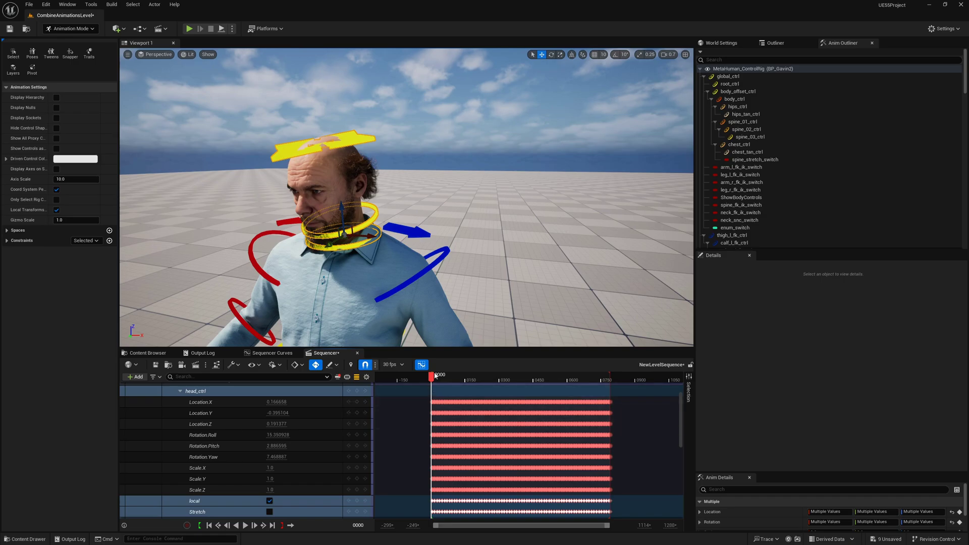
left_click_drag(422, 432, 616, 461)
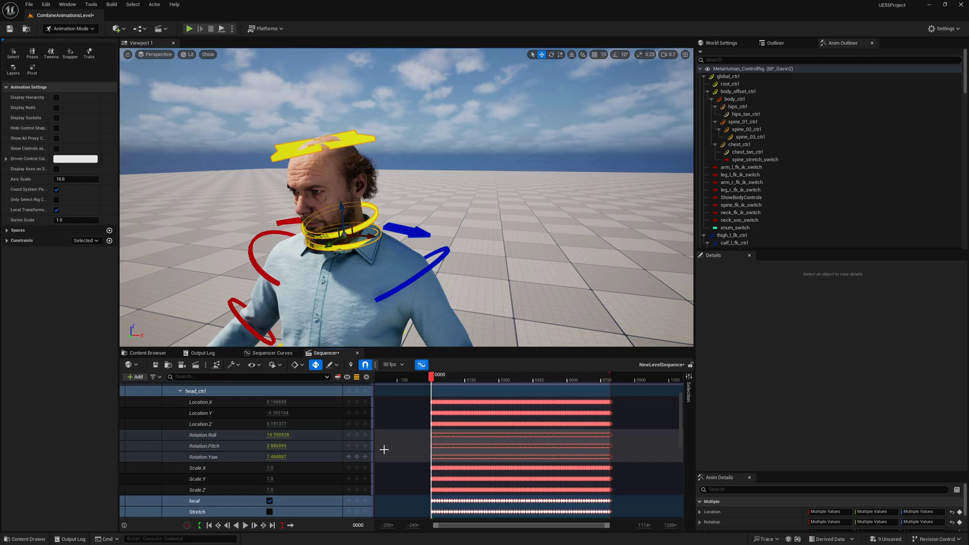
Add all Rotation Roll, Pitch and Yaw keys of neck_01_ctrl and neck_02_ctrl to the selection and copy the selected keys
scroll(327, 450, "down", 2)
scroll(328, 449, "down", 5)
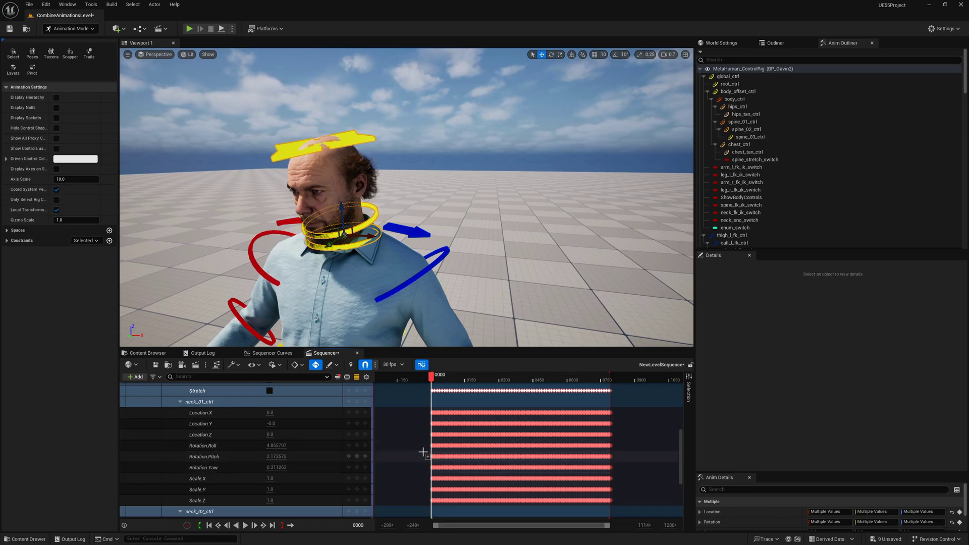
left_click_drag(426, 443, 614, 473)
scroll(402, 447, "down", 6)
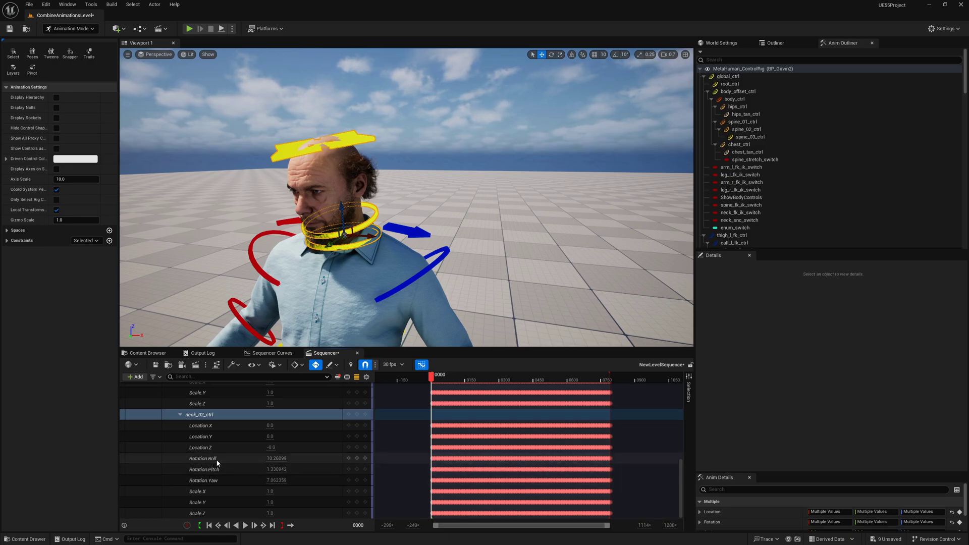
left_click_drag(423, 456, 612, 486)
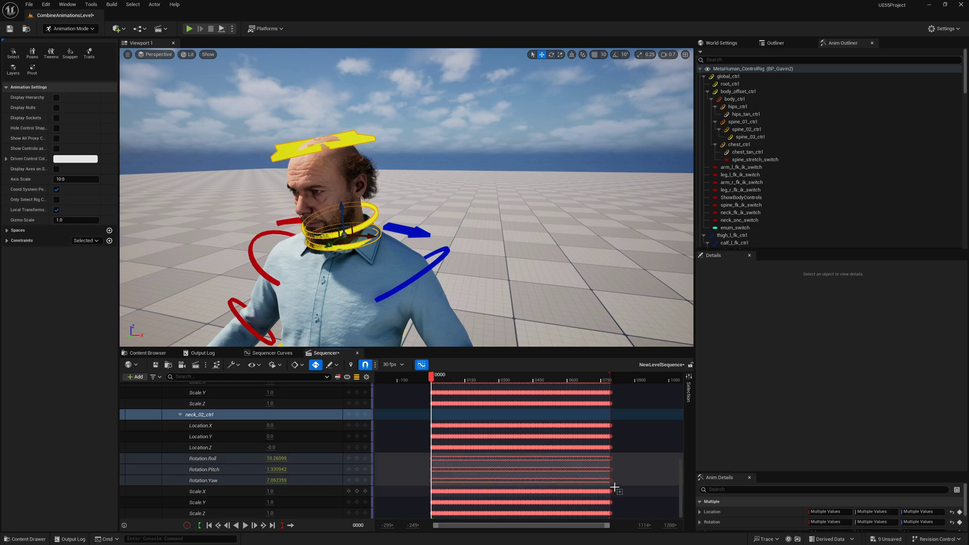
scroll(339, 443, "up", 4)
scroll(291, 429, "up", 2)
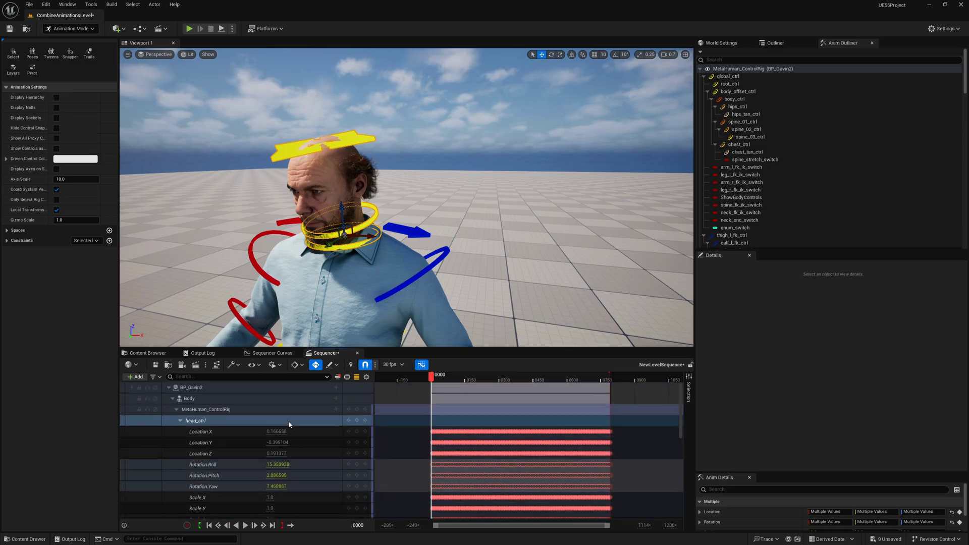
scroll(280, 423, "down", 5)
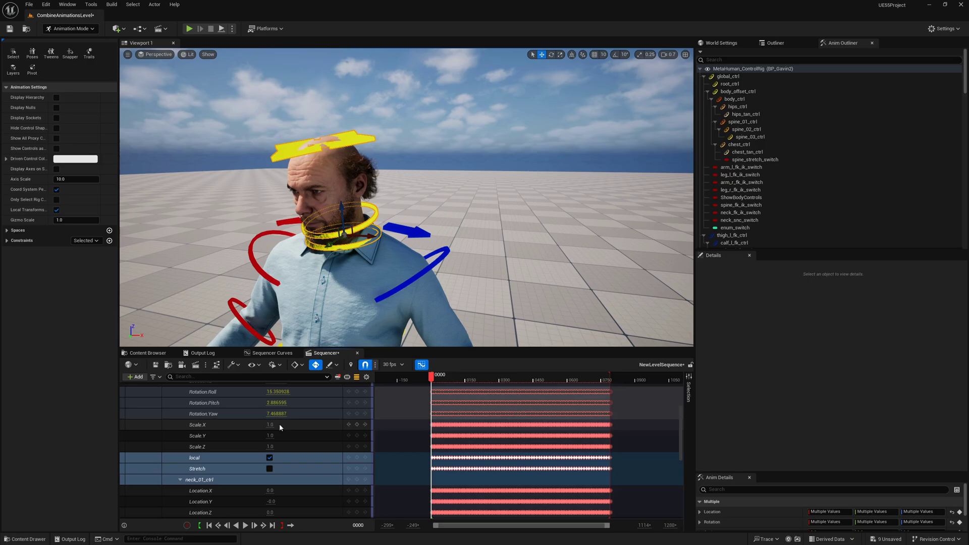
scroll(297, 456, "up", 3)
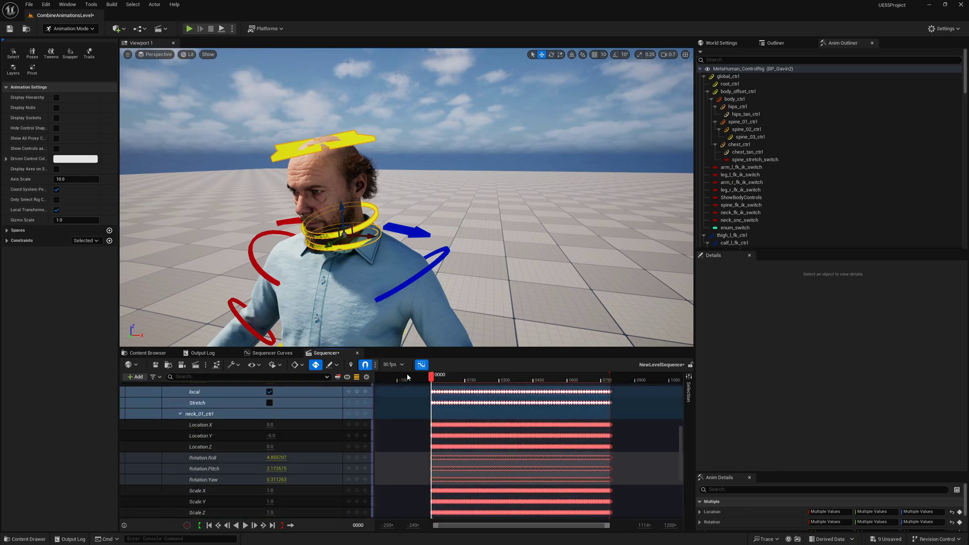
scroll(396, 464, "up", 4)
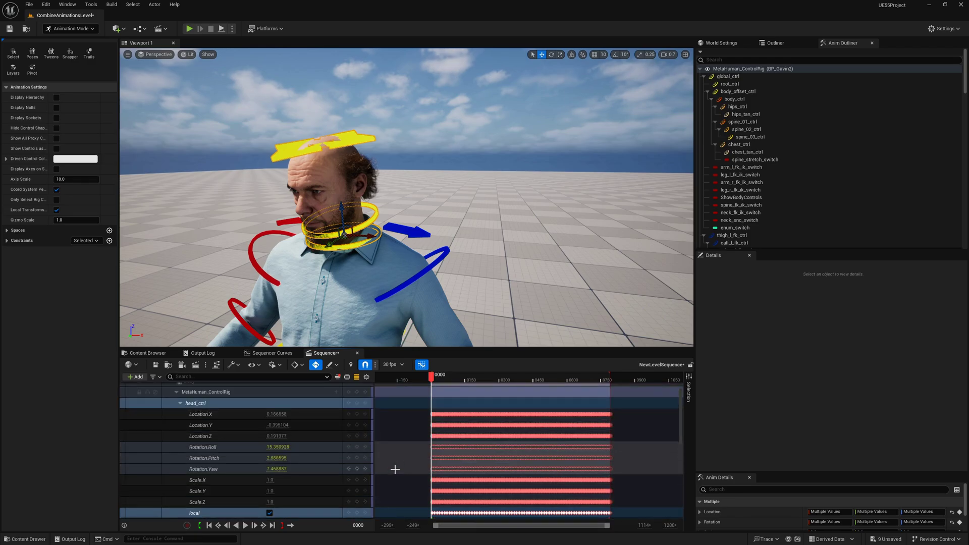
scroll(323, 457, "up", 1)
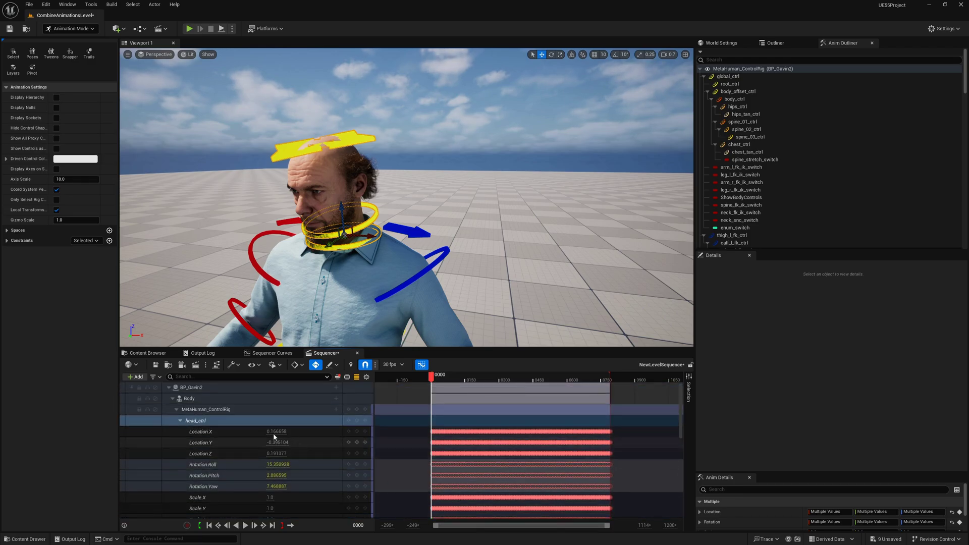
Turn off track isolation, bring both characters into view, collapse BP_Gavin2 and expand BP_Gavin in the sequence
left_click(356, 378)
right_click_drag(414, 332, 354, 341)
right_click_drag(243, 246, 243, 246)
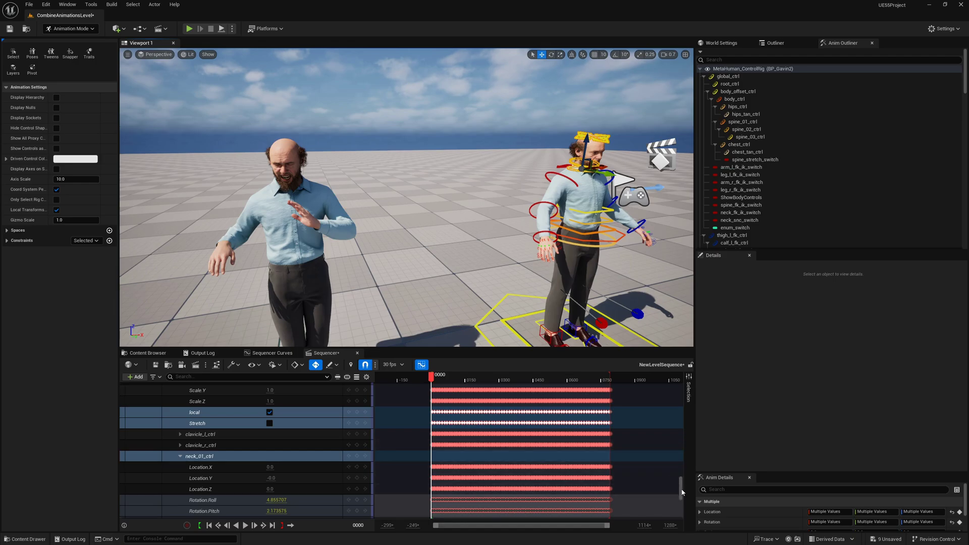
scroll(237, 429, "up", 10)
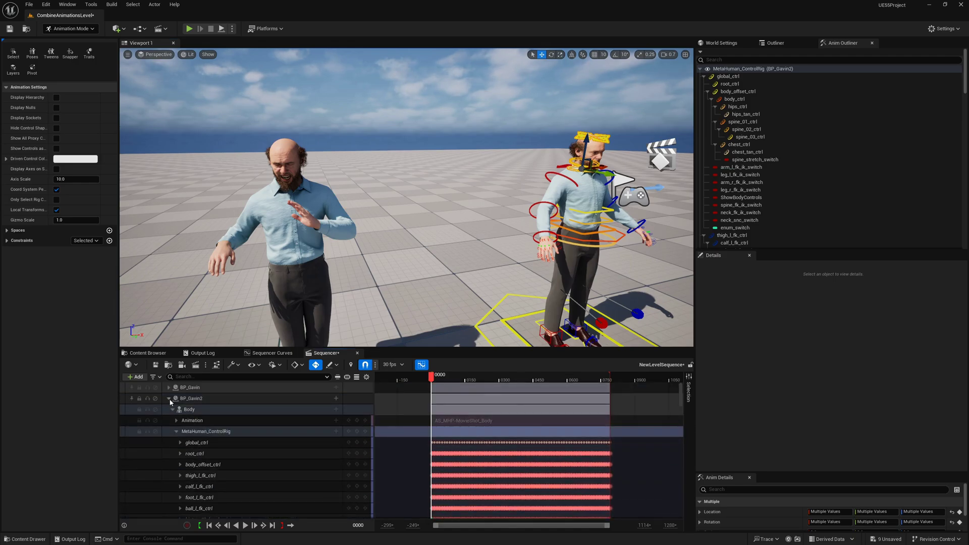
left_click(169, 398)
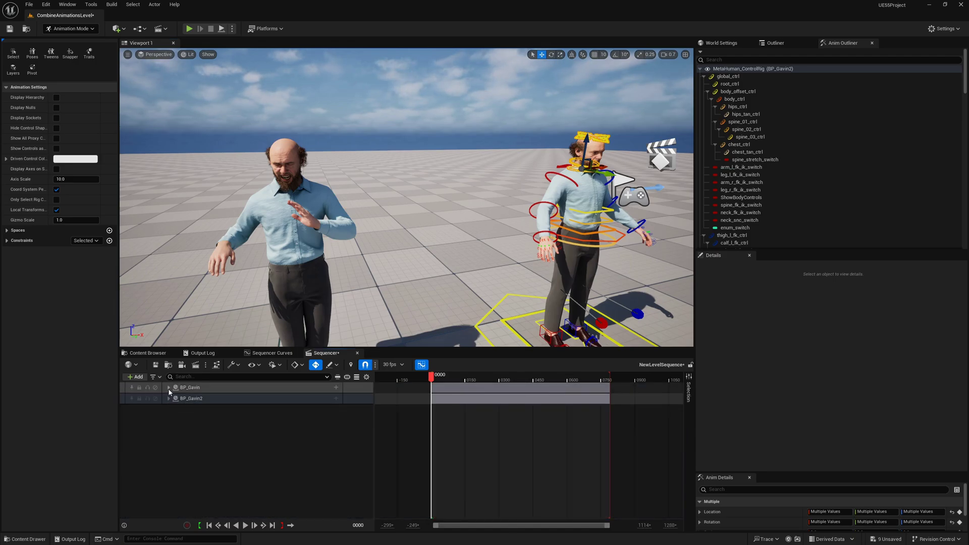
left_click(169, 388)
Bake BP_Gavin's Body animation to MetaHuman_ControlRig with Reset Controls enabled and Reduce Keys disabled, and delete the Body's AS_GavinRumba_Dancing_Anim Animation track
left_click(192, 398)
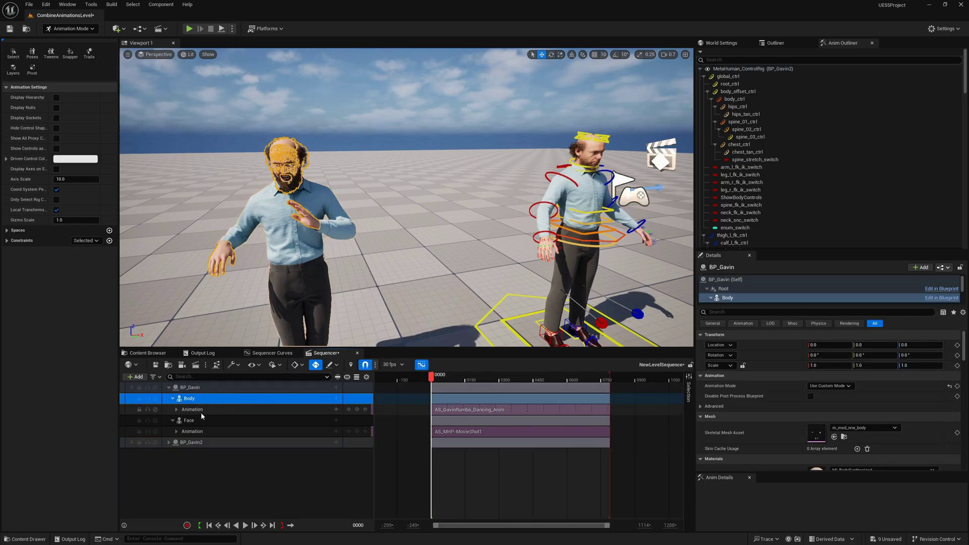
left_click(201, 412)
left_click(193, 400)
right_click(193, 402)
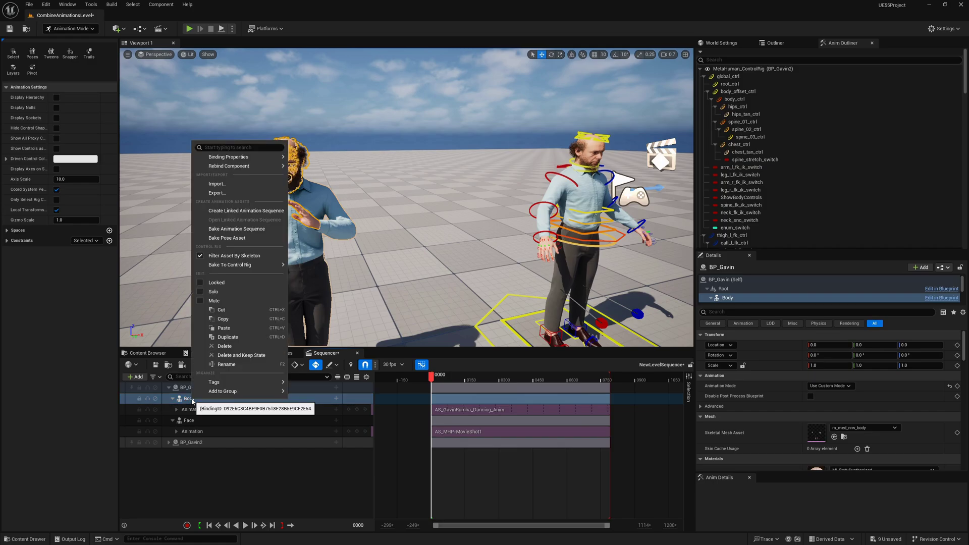
mouse_move(267, 268)
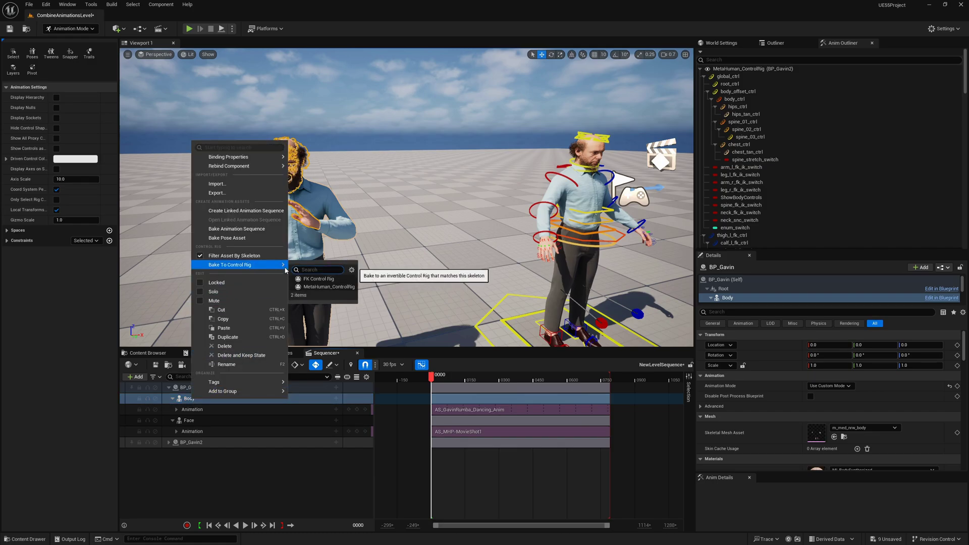
left_click(253, 265)
left_click(325, 287)
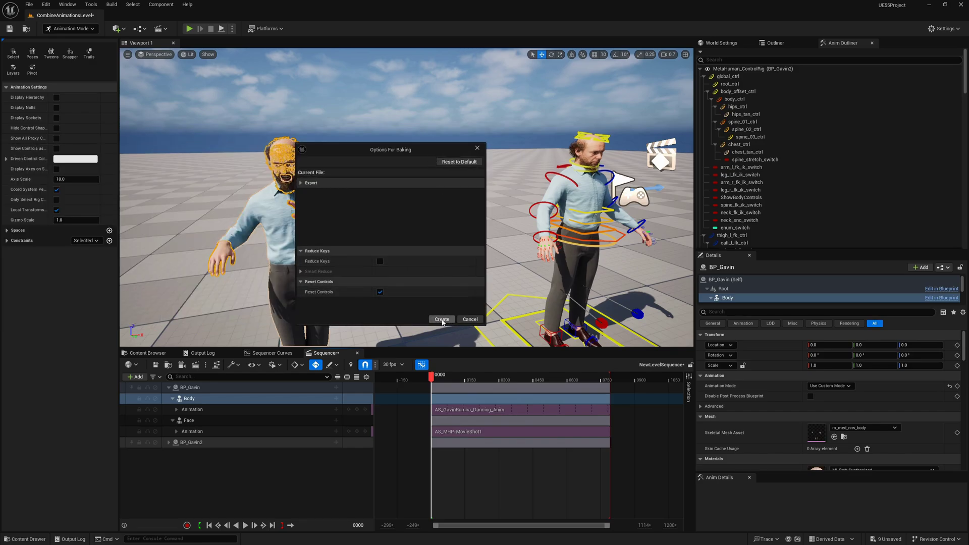
left_click(442, 320)
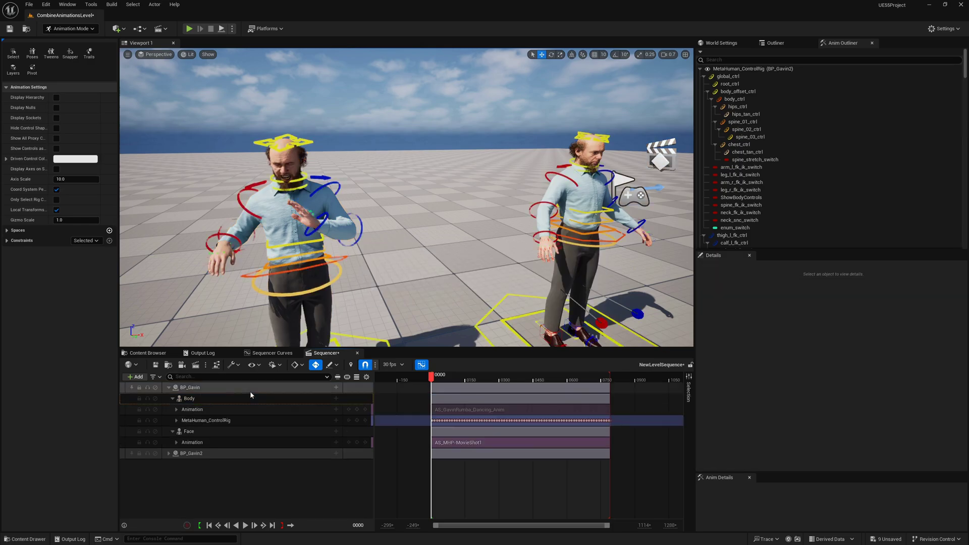
left_click(193, 410)
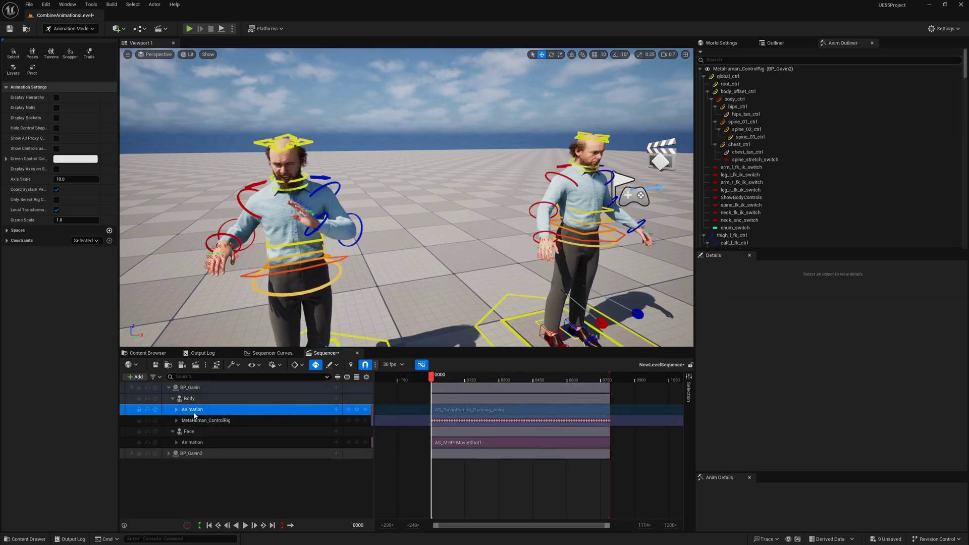
key("Delete")
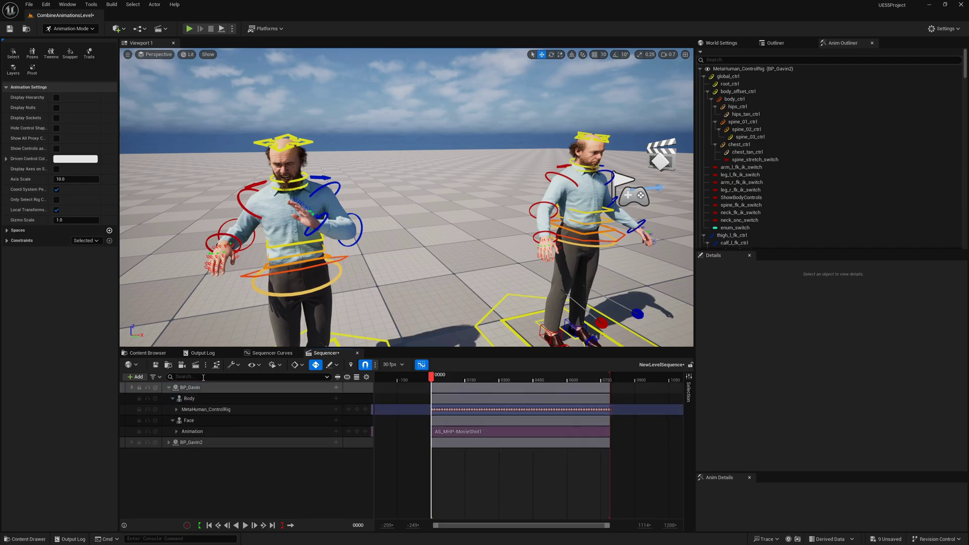
Paste the copied head and neck rotation keys onto the MetaHuman_ControlRig track of BP_Gavin's Body at frame 0000
left_click(210, 411)
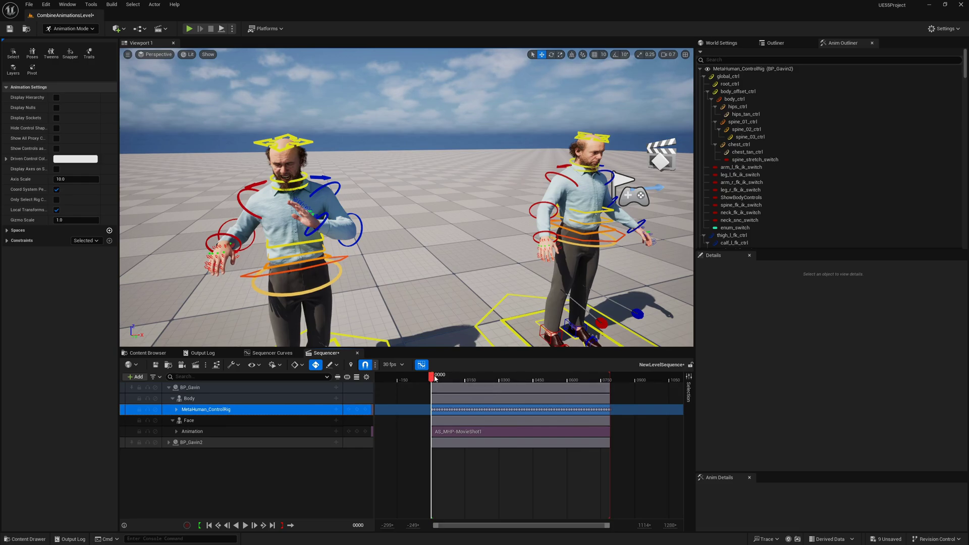
left_click(214, 422, "ctrl")
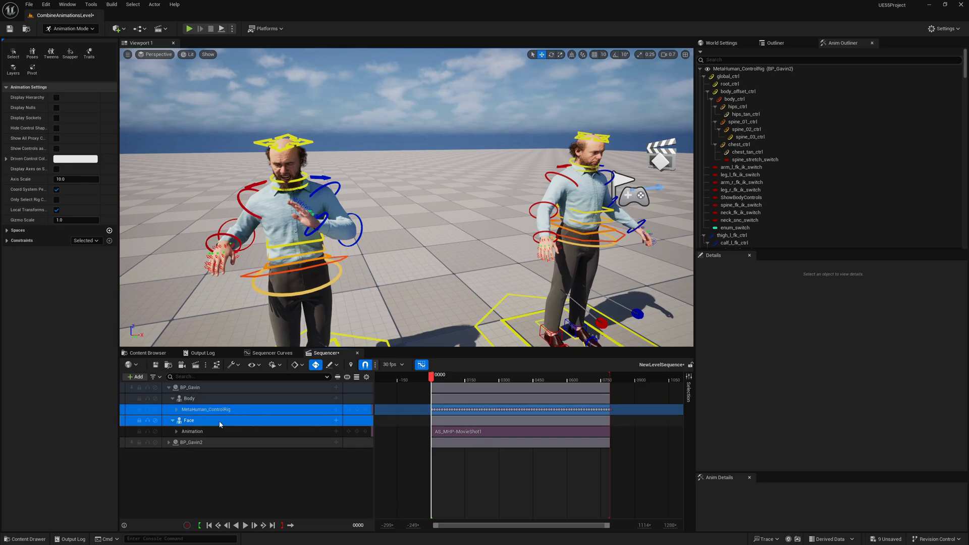
left_click(209, 411)
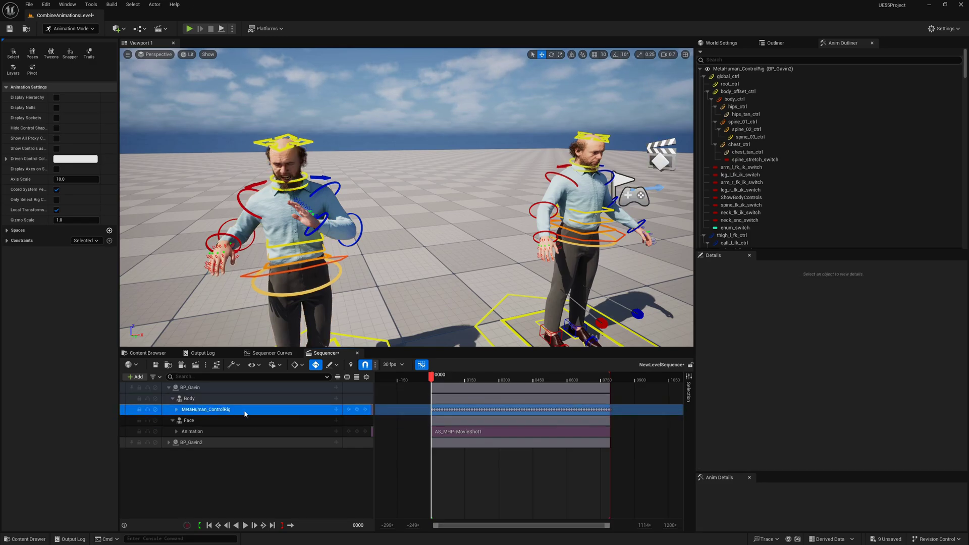
key("ctrl+a")
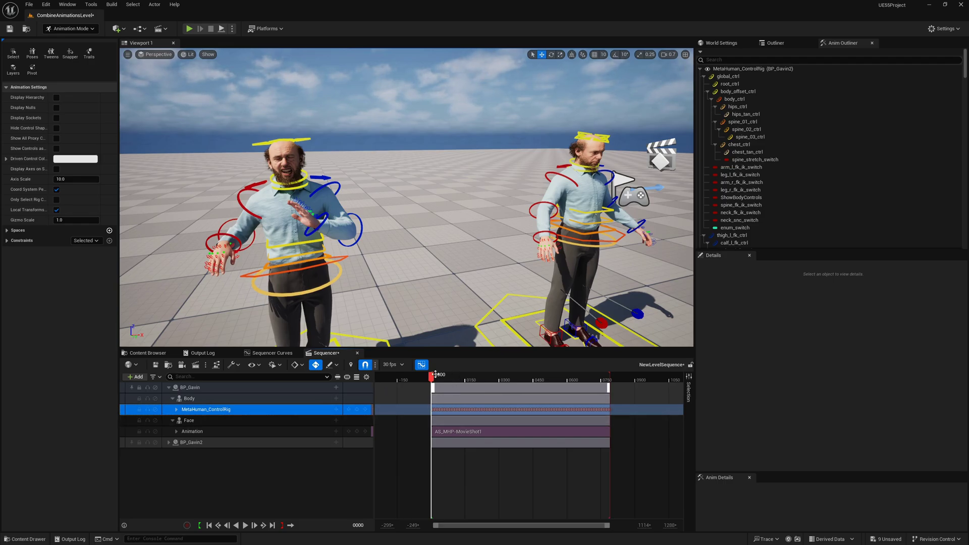
Play the sequence and examine BP_Gavin's head and body movement up close, stopping at frame 0189
key("space")
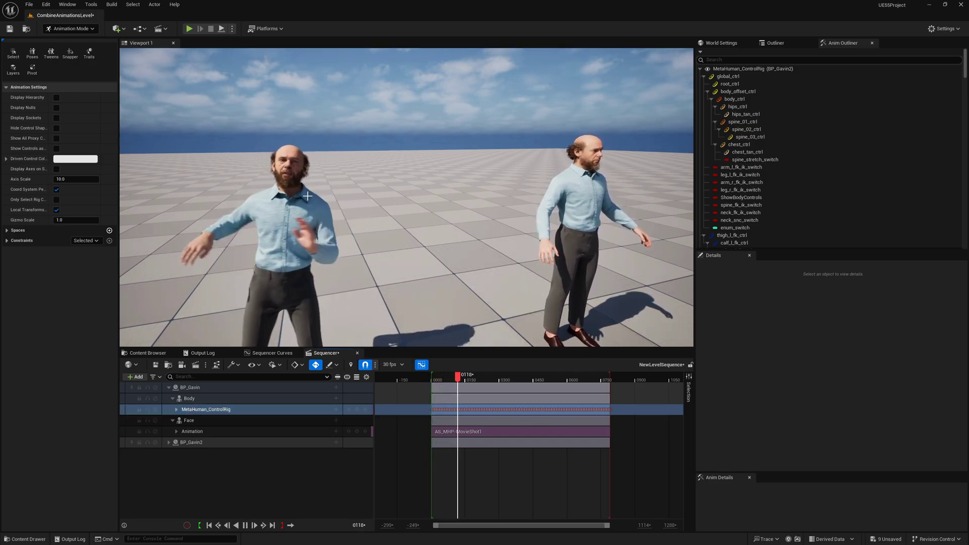
right_click_drag(307, 202, 280, 202)
key("w")
key("s")
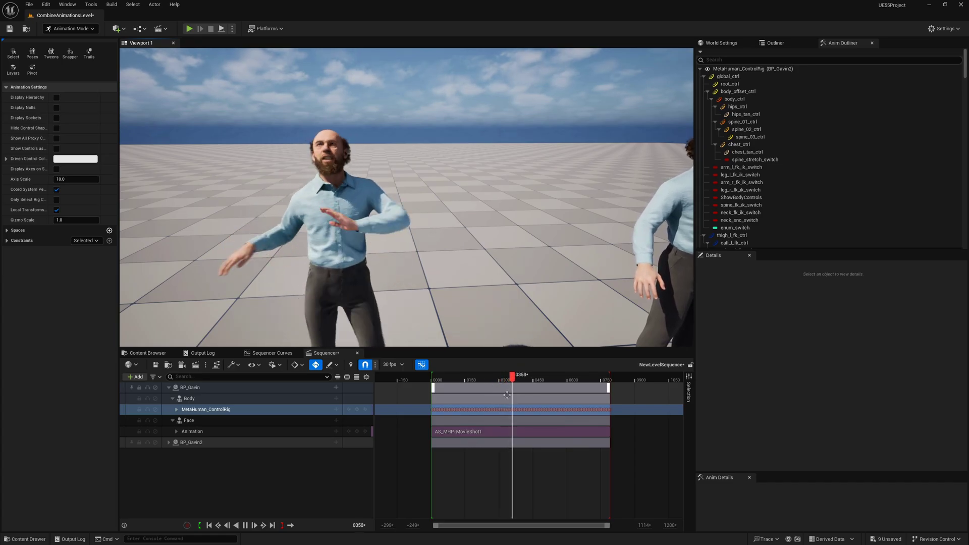
left_click(471, 377)
left_click_drag(471, 377, 473, 377)
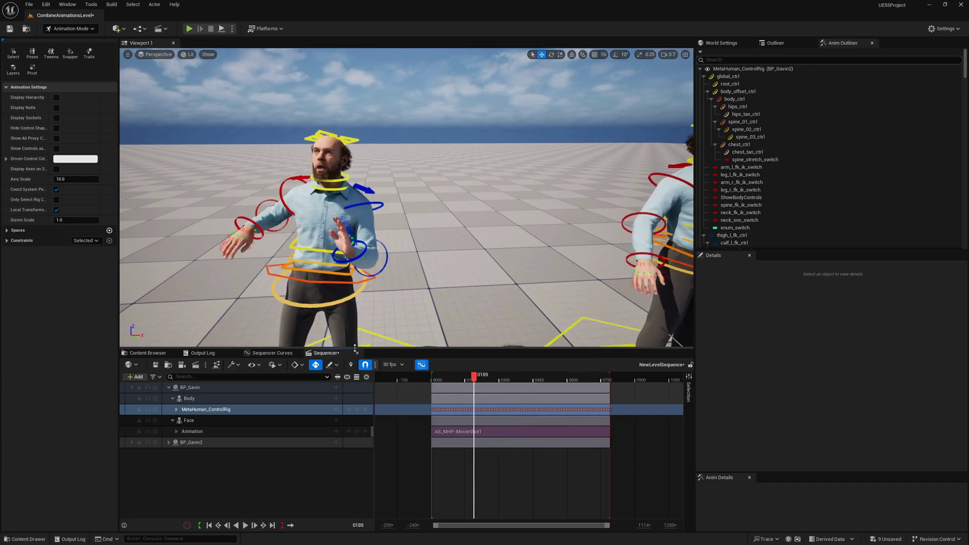
left_click(201, 399)
left_click(198, 421)
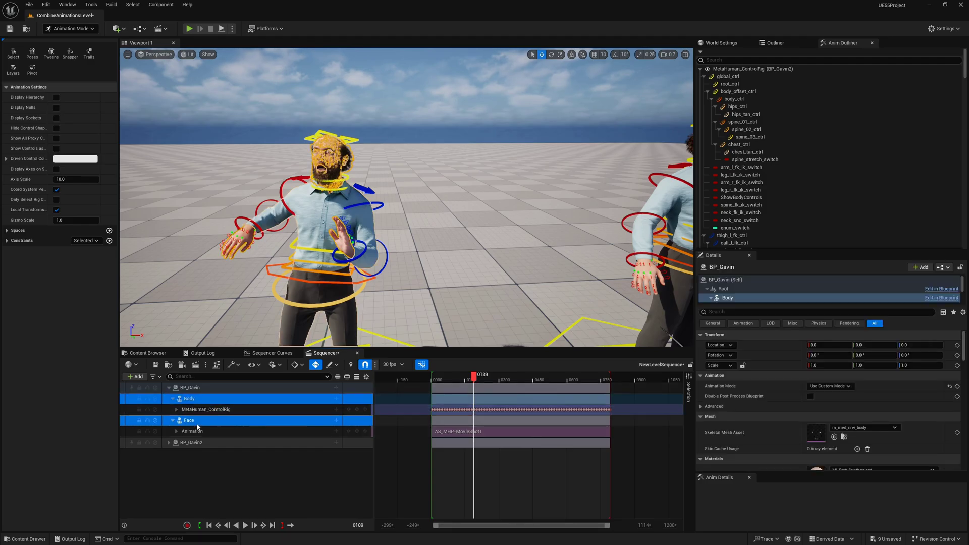
left_click(198, 429)
left_click(197, 421)
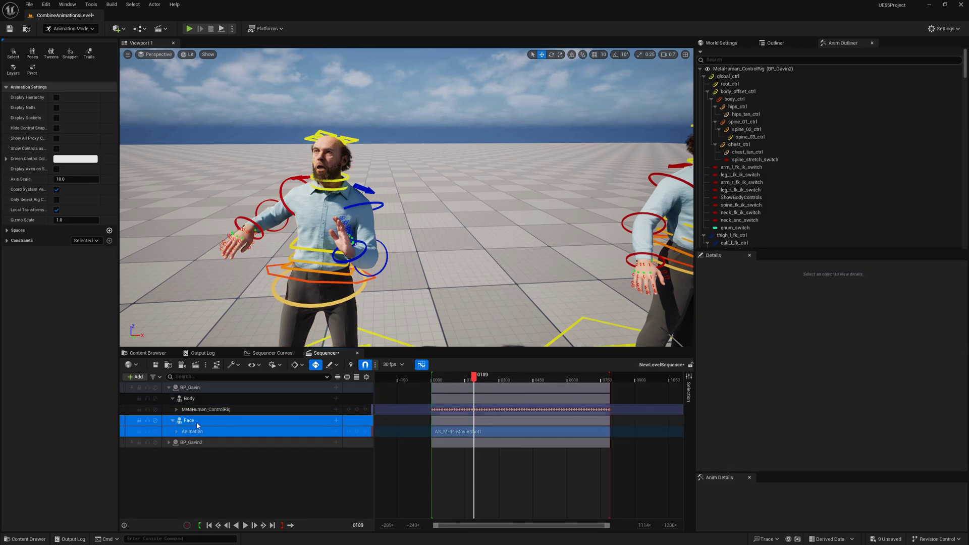
left_click(208, 409)
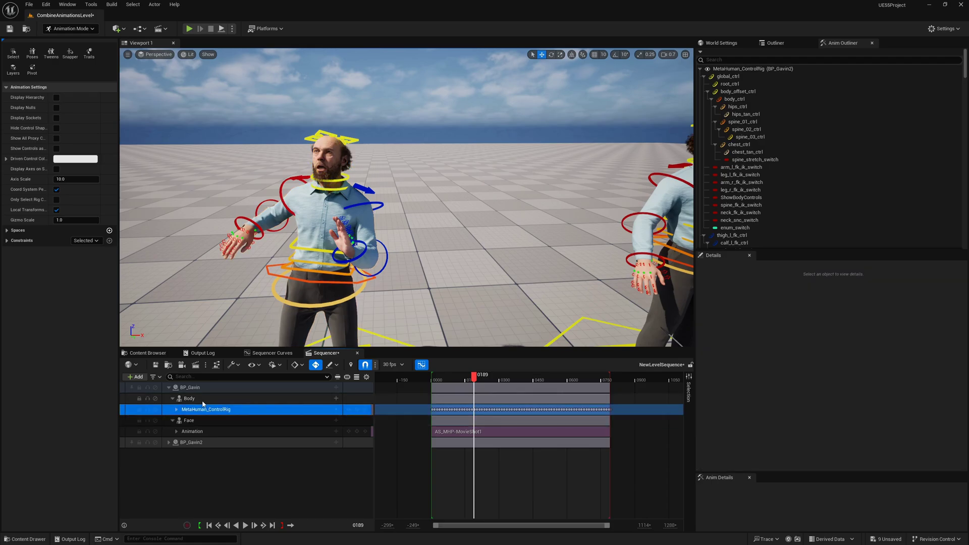
left_click(197, 400)
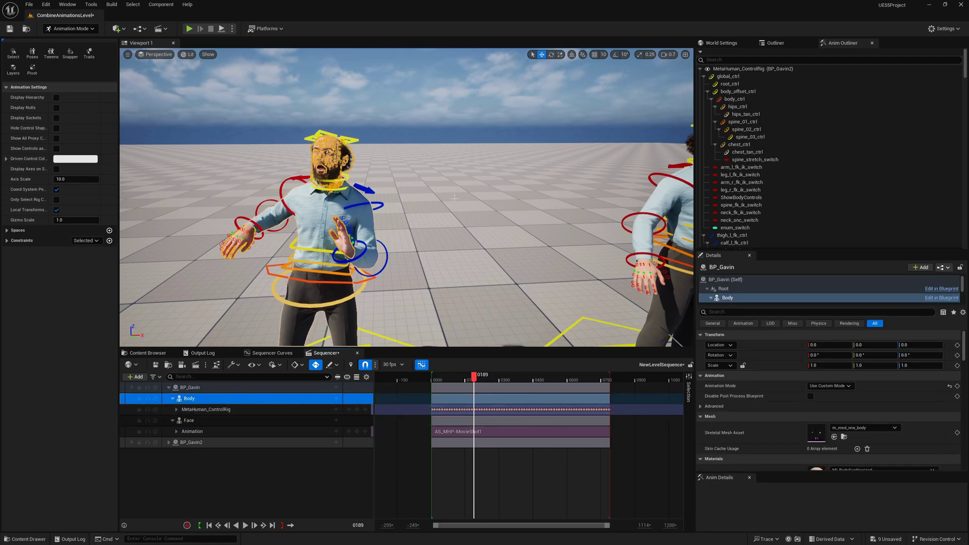
left_click(439, 194)
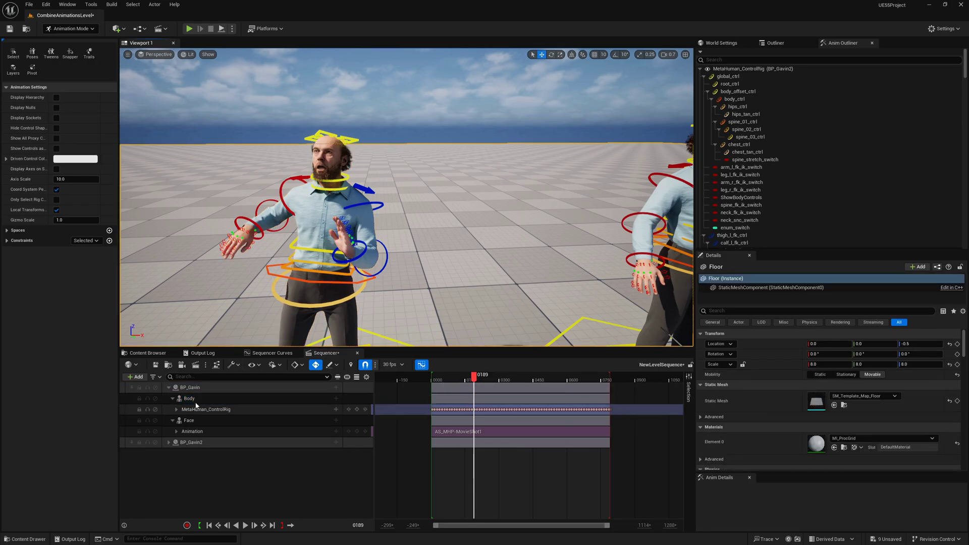
Bake BP_Gavin's Body to a new animation sequence named AS_Combined_Gavin in the Content/Animation folder
left_click(193, 401)
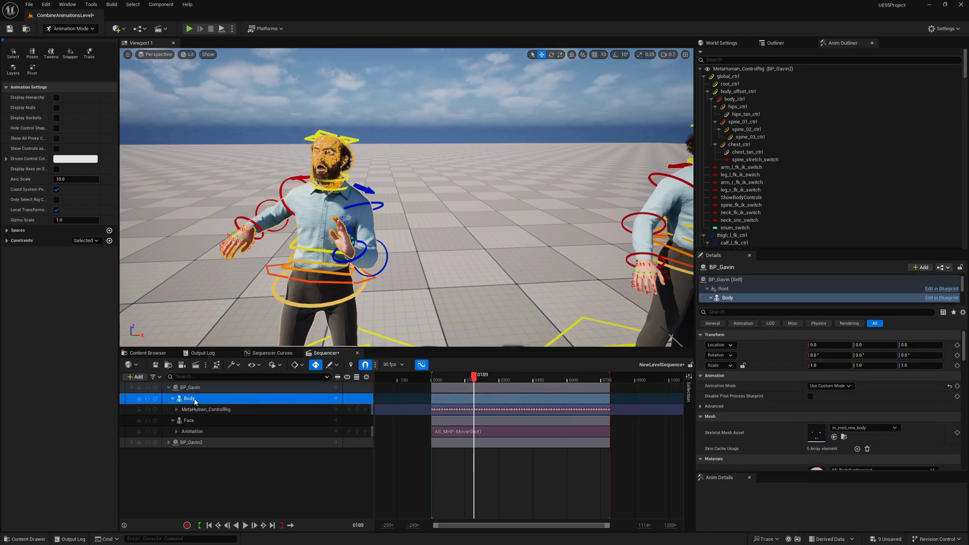
right_click(191, 402)
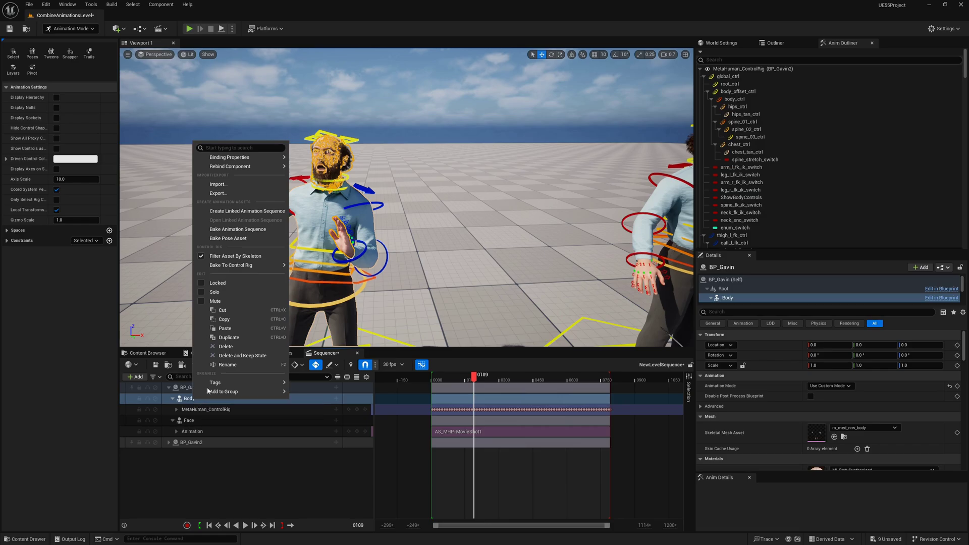
left_click(241, 231)
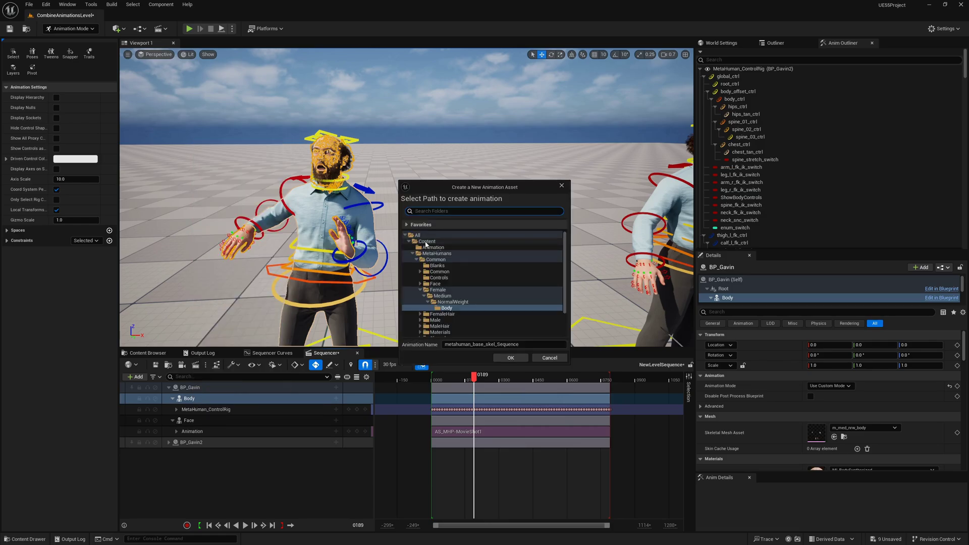
left_click(436, 248)
left_click(516, 344)
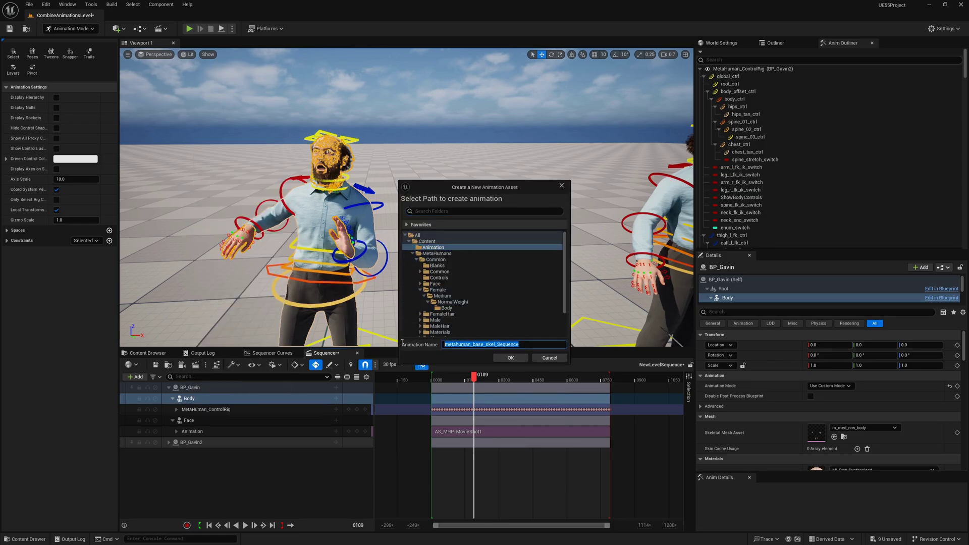
type("AS_Combined_Gavin")
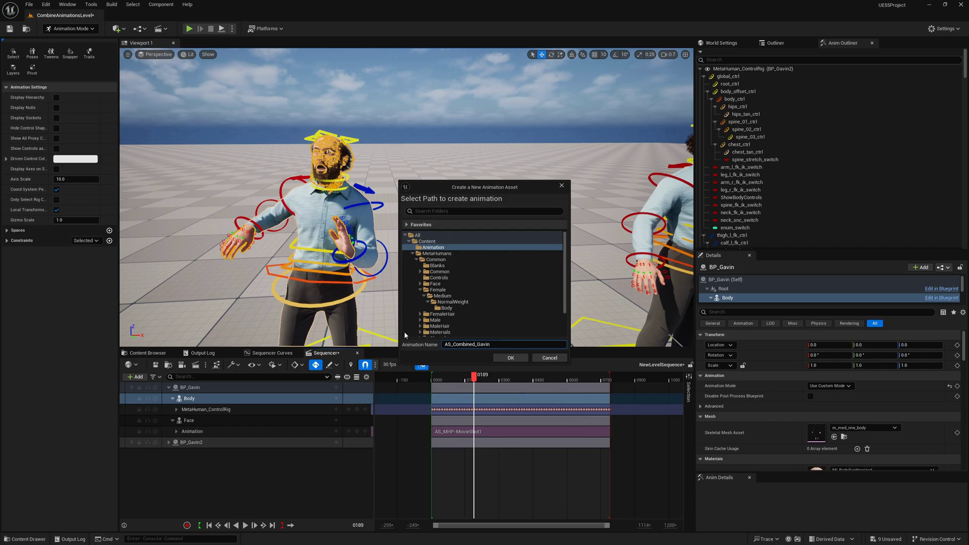
left_click(513, 358)
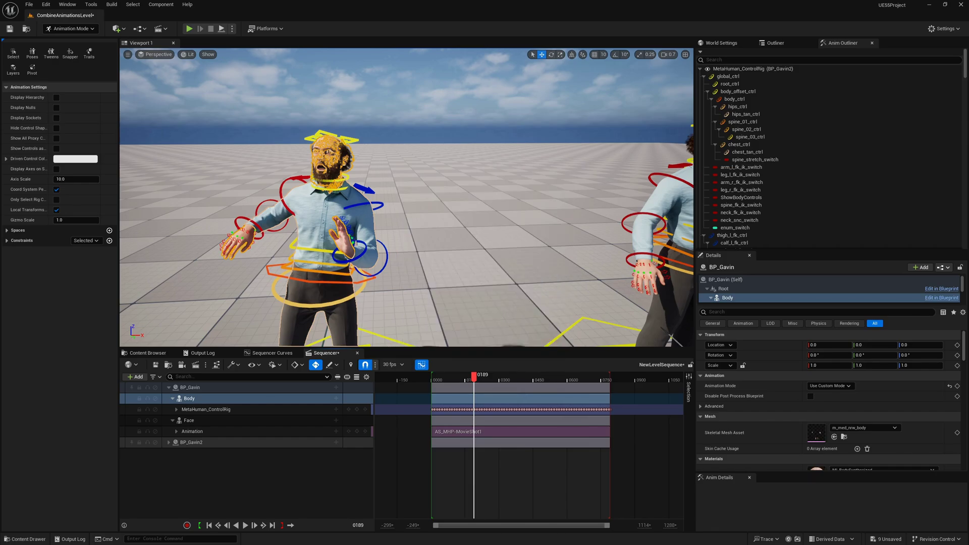
left_click(384, 346)
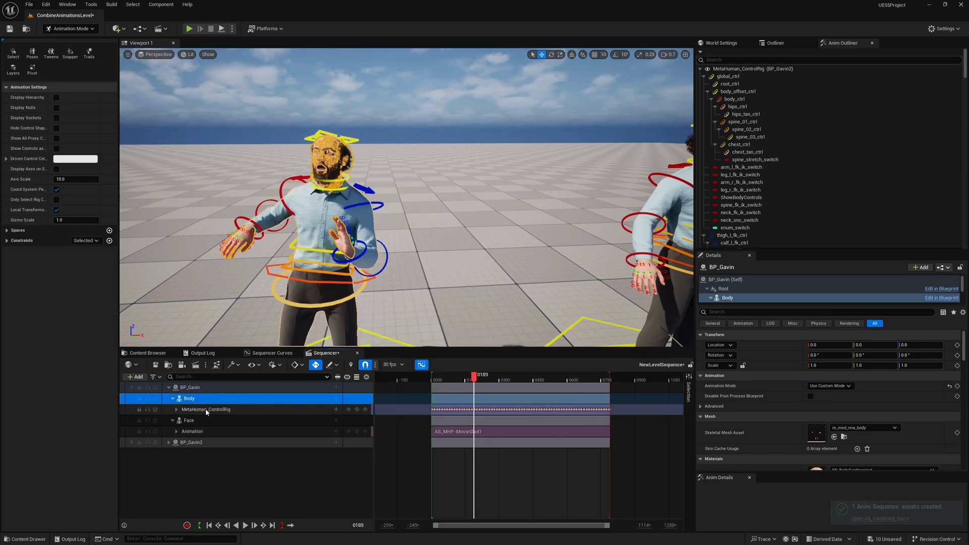
Replace the MetaHuman_ControlRig track on BP_Gavin's Body with an Animation track using AS_Combined_Gavin
left_click(192, 410)
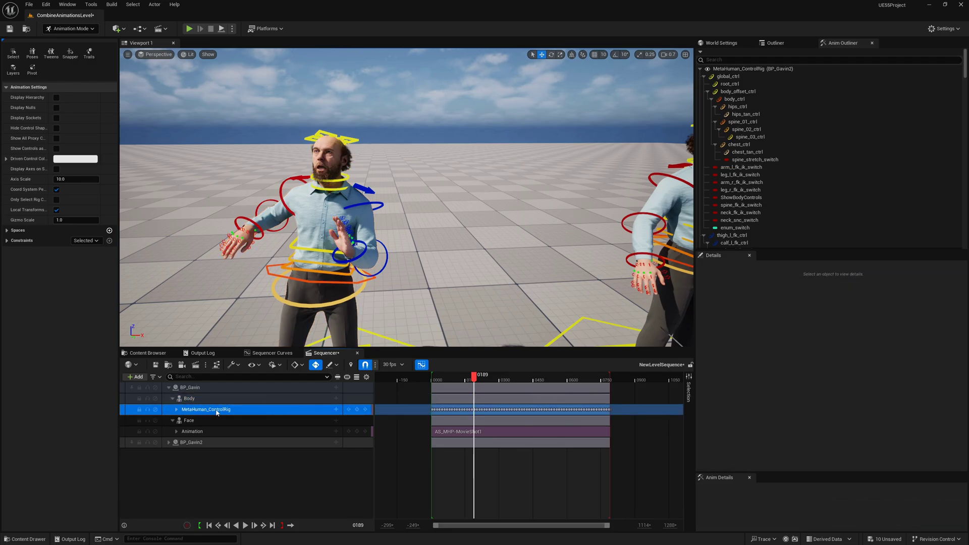
key("Delete")
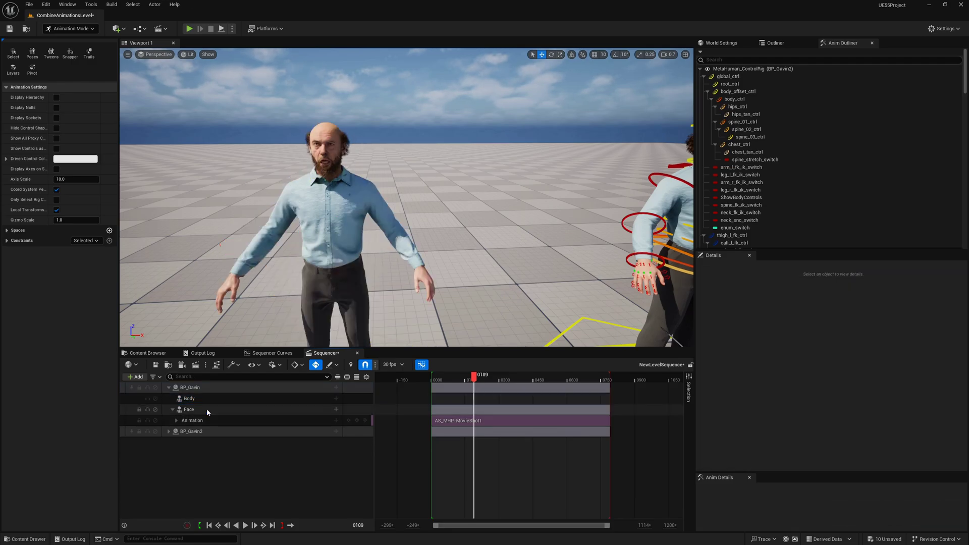
left_click(336, 399)
mouse_move(385, 35)
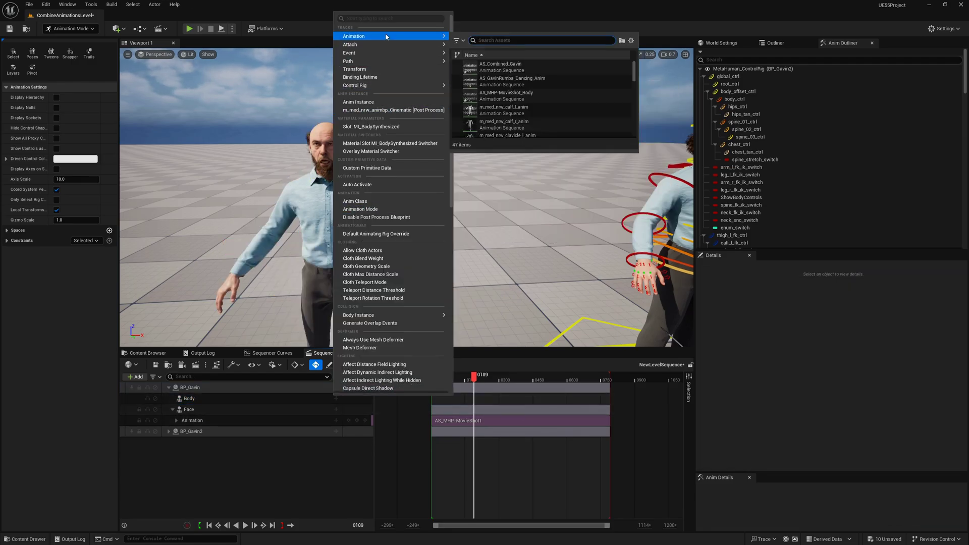
left_click(514, 67)
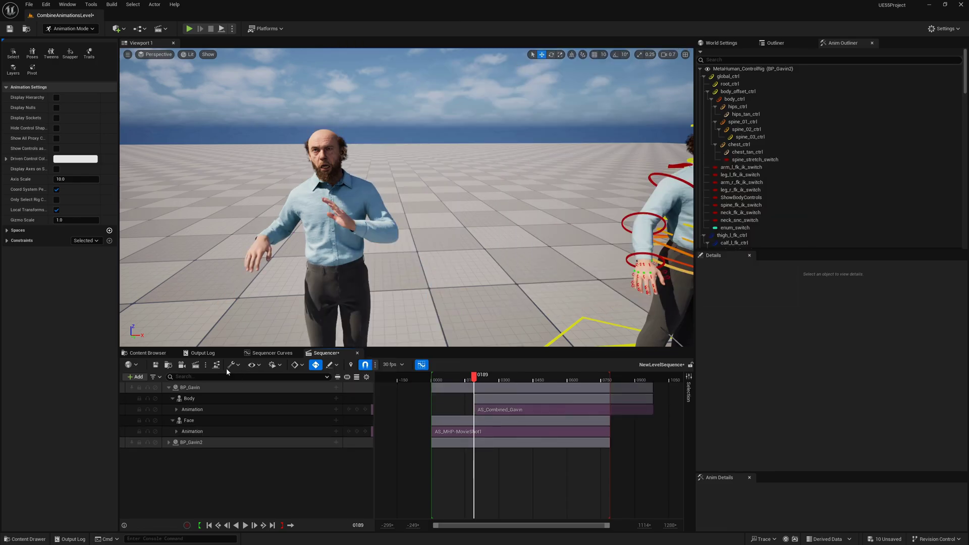
Move the Body's AS_Combined_Gavin section to start at frame 0000 and play the sequence to frame 0126 to check it
left_click(208, 525)
left_click_drag(477, 398, 489, 412)
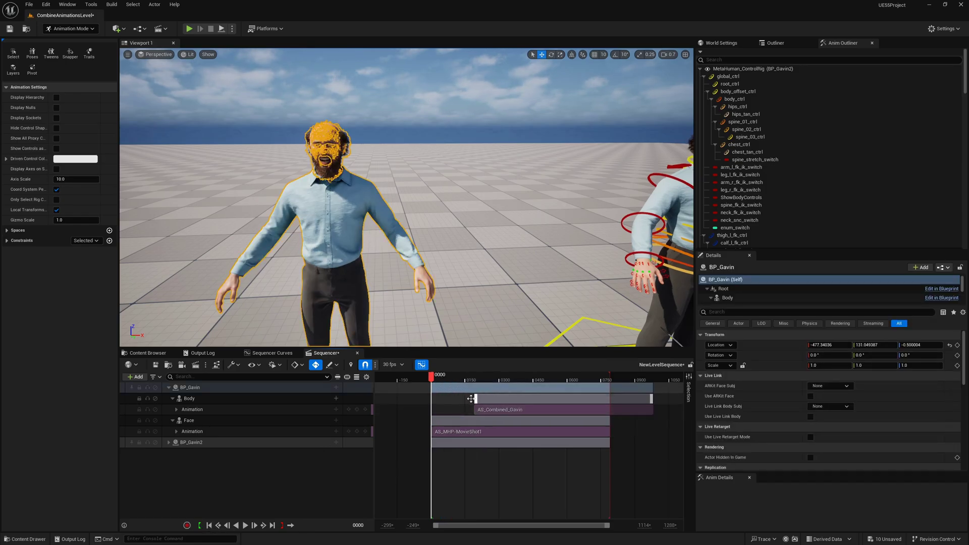
left_click(497, 410)
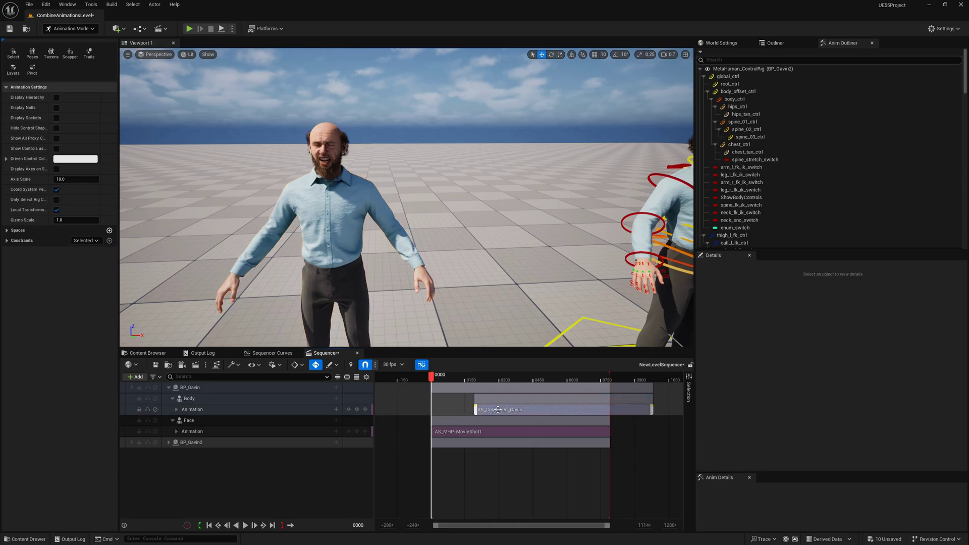
left_click_drag(476, 410, 459, 410)
key("space")
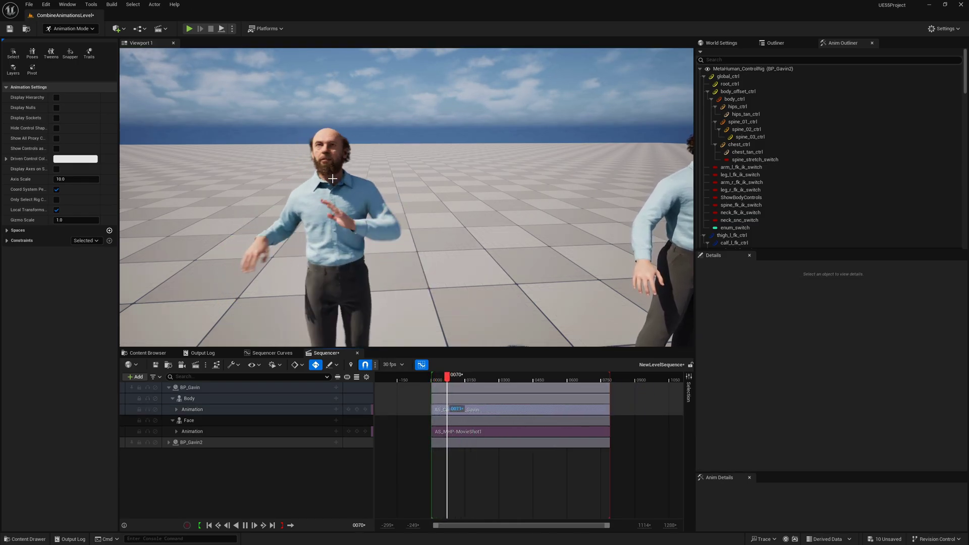
key("space")
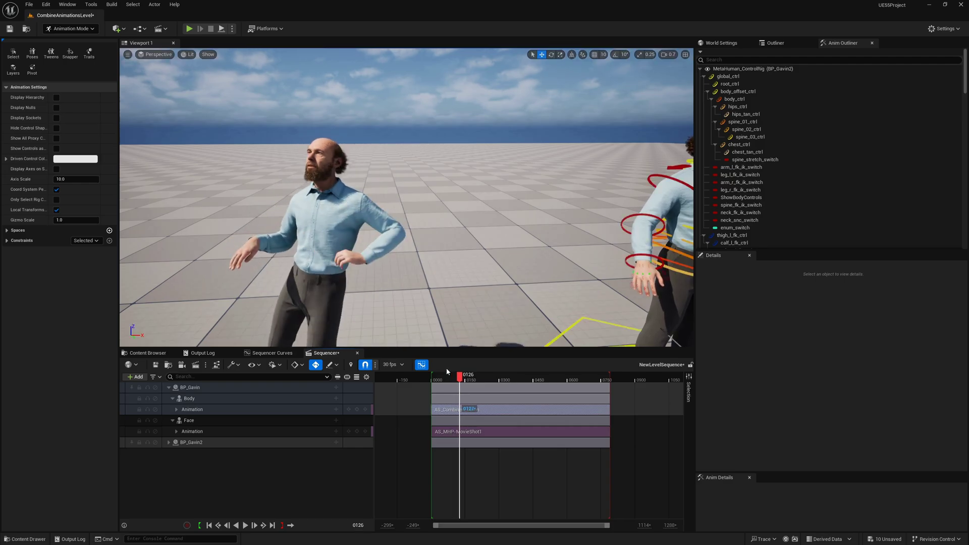
Add a layered MetaHuman_ControlRig track to BP_Gavin's Body, viewing the character from the side
right_click_drag(322, 171, 235, 151)
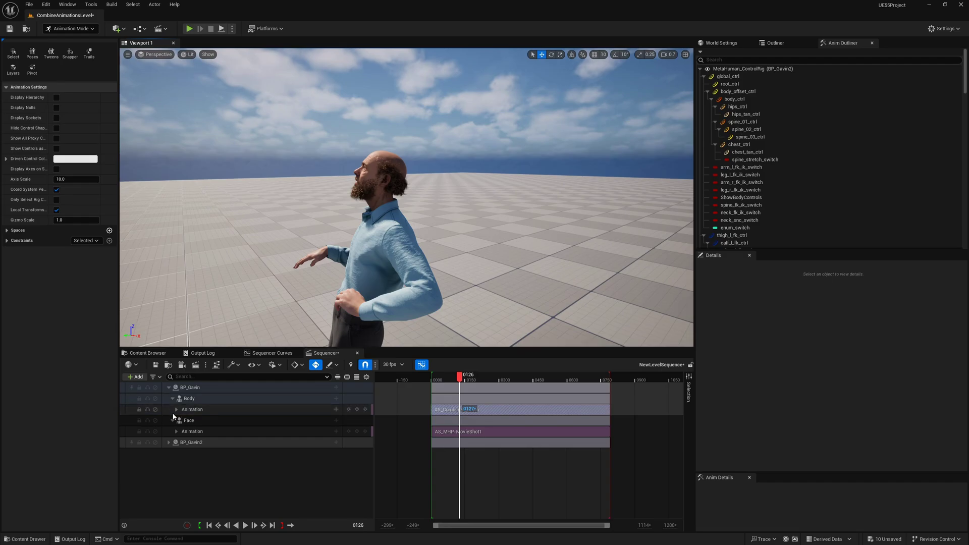
left_click(355, 400)
left_click(337, 400)
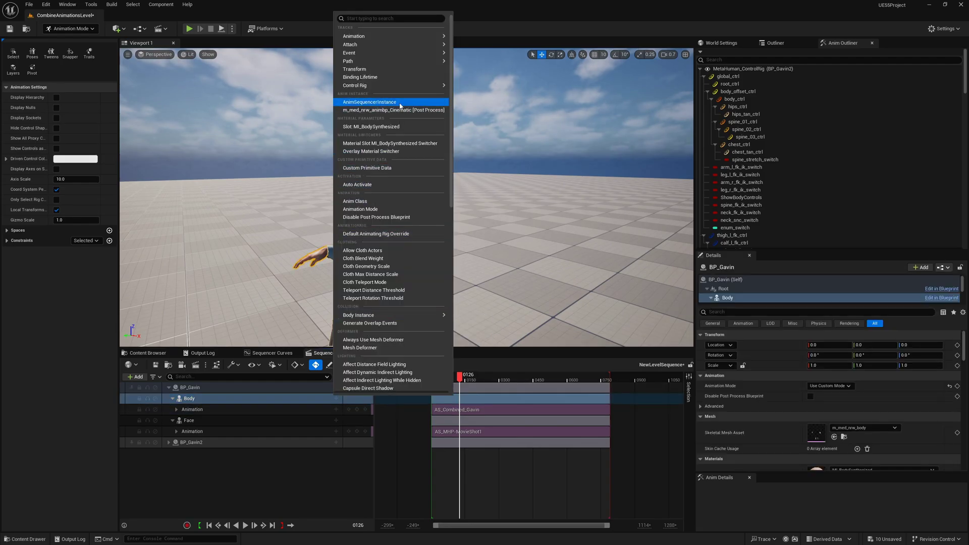
mouse_move(377, 86)
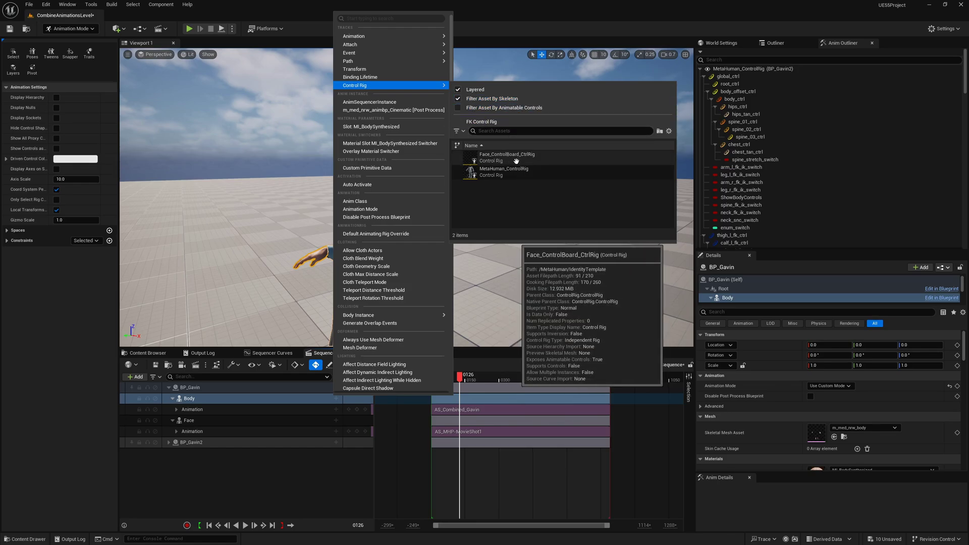
left_click(525, 172)
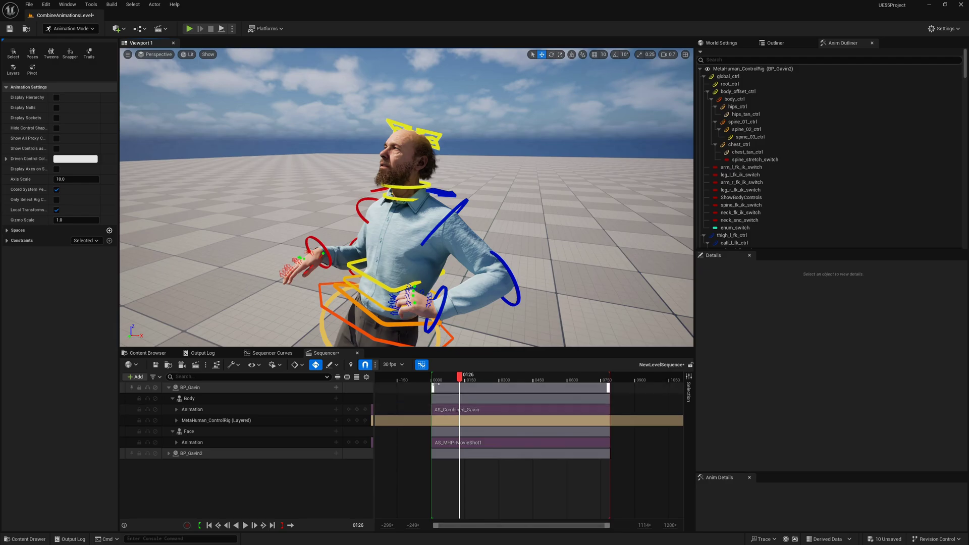
At frame 0000, tilt the head forward by rotating head_ctrl on the layered rig to about 9.85, -1.05, 6.01
left_click(209, 526)
left_click_drag(406, 196, 346, 196, "alt")
left_click(352, 104)
right_click_drag(352, 151, 352, 111)
right_click_drag(267, 123, 249, 130)
scroll(267, 123, "up", 2)
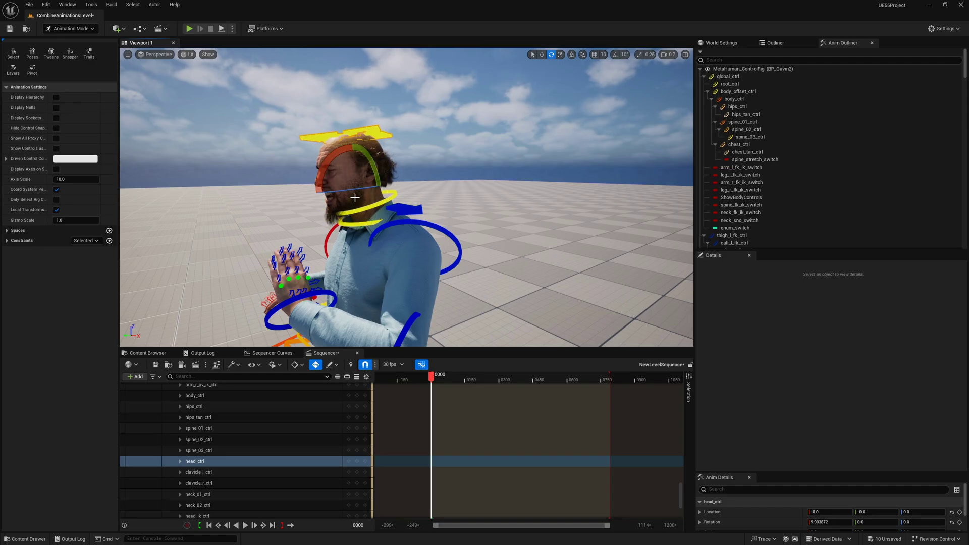
left_click_drag(355, 197, 402, 192, "alt")
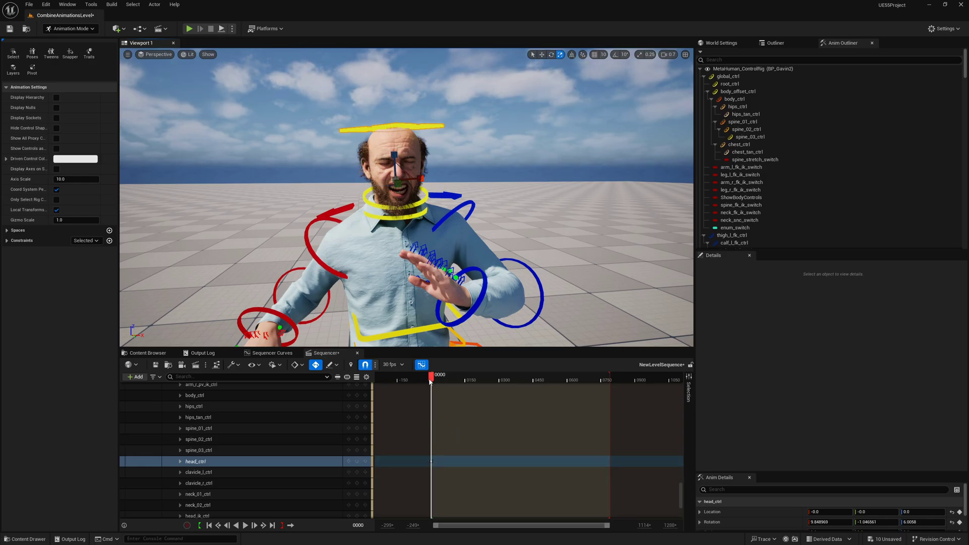
Play the sequence with the rig controls hidden, examine the adjusted head movement from several views, and stop at frame 0515
key("space")
key("g")
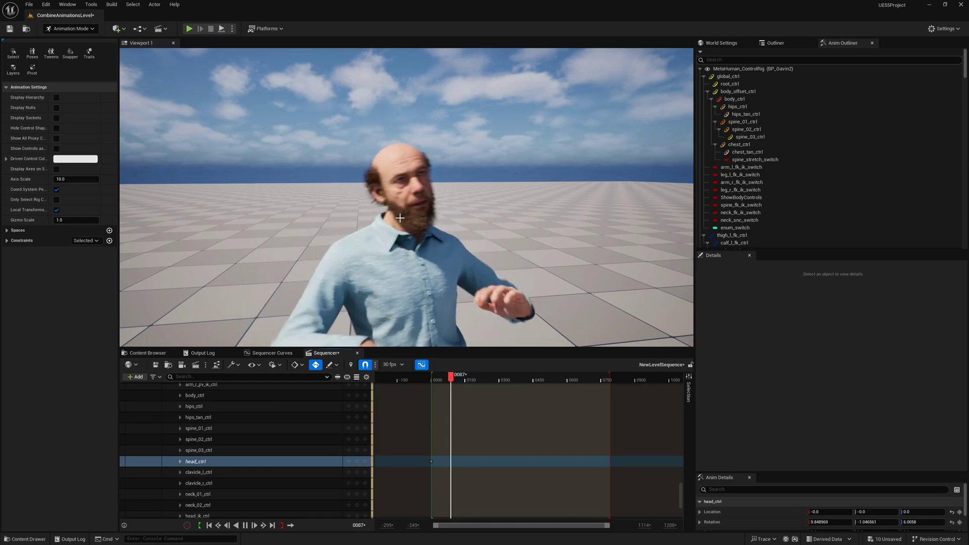
left_click_drag(409, 218, 353, 220, "alt")
scroll(407, 197, "up", 3)
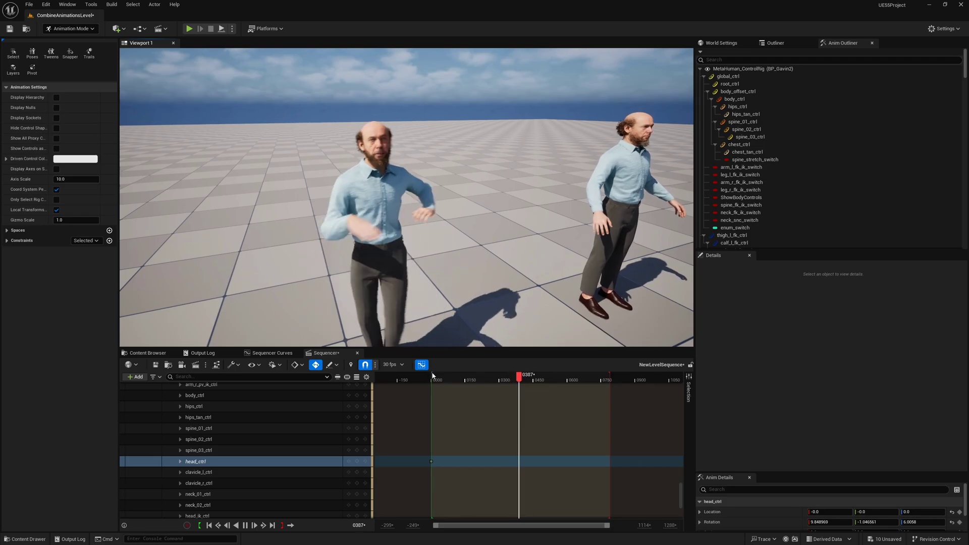
scroll(320, 433, "up", 3)
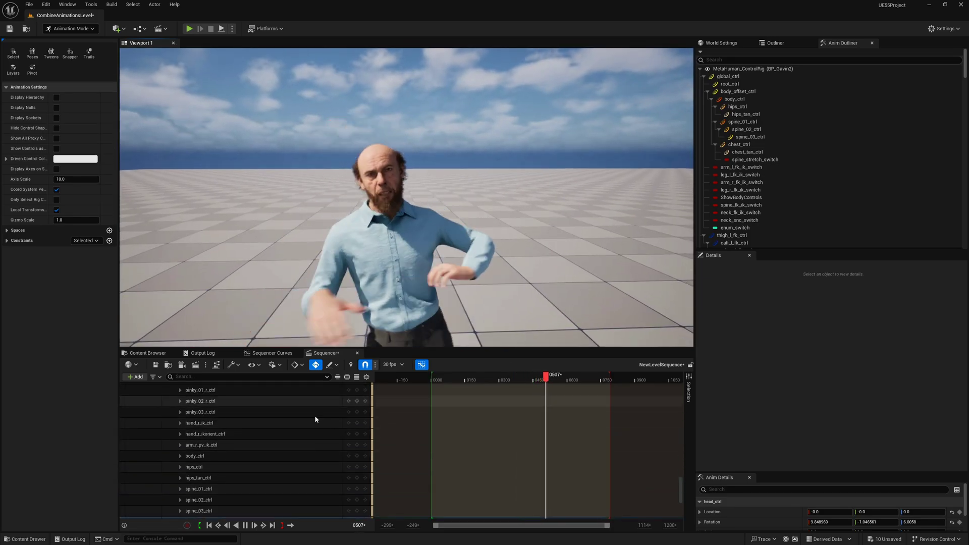
scroll(352, 445, "up", 3)
scroll(352, 449, "up", 8)
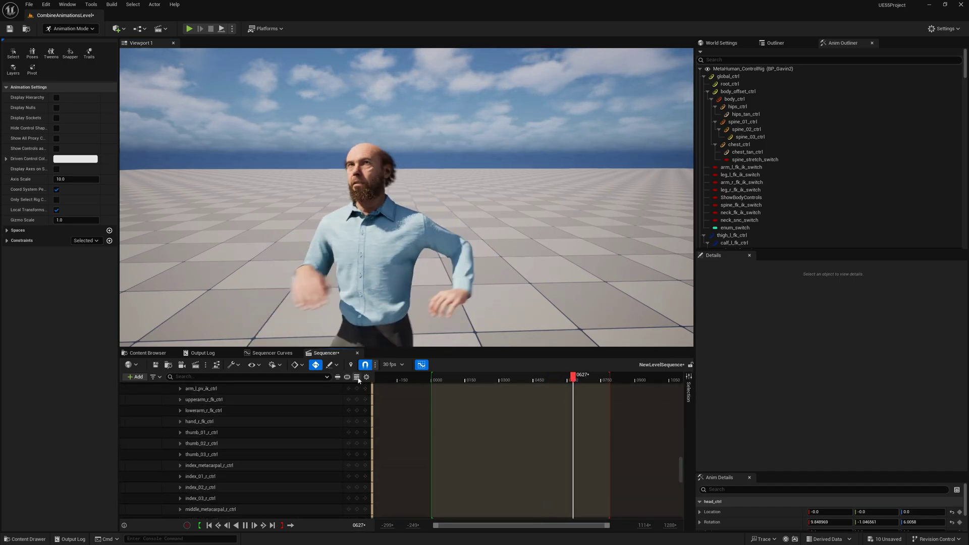
left_click(549, 376)
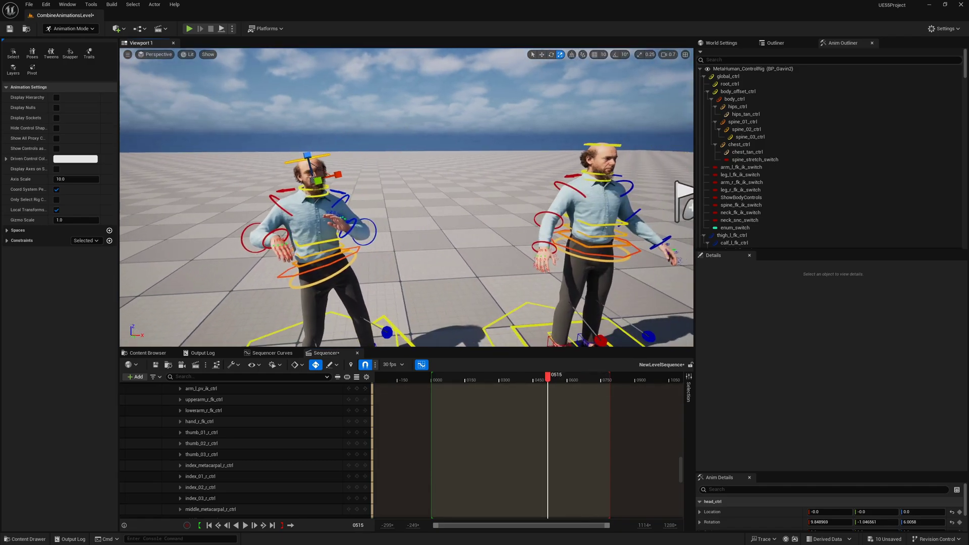
Delete BP_Gavin2 from the sequence and the level, and collapse BP_Gavin's MetaHuman_ControlRig (Layered) track
left_click(462, 273)
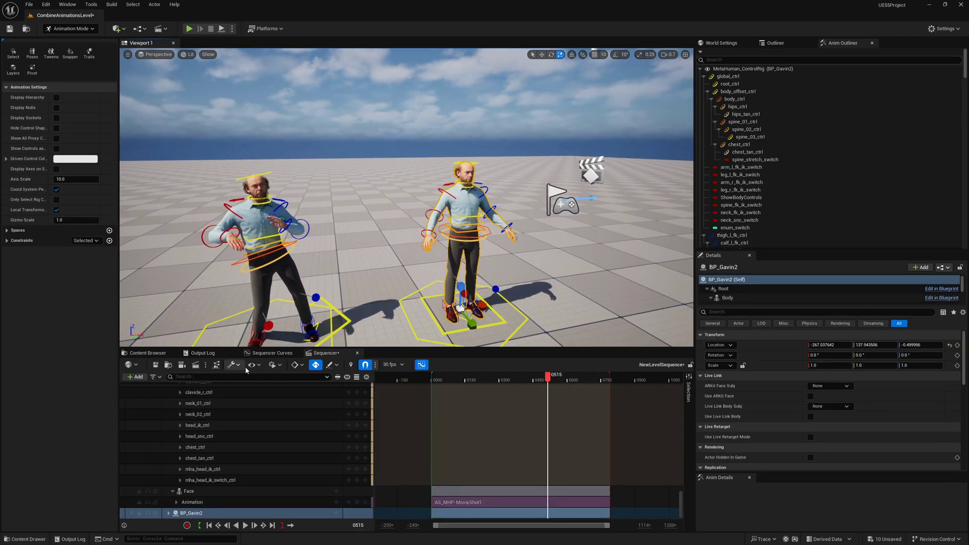
key("Delete")
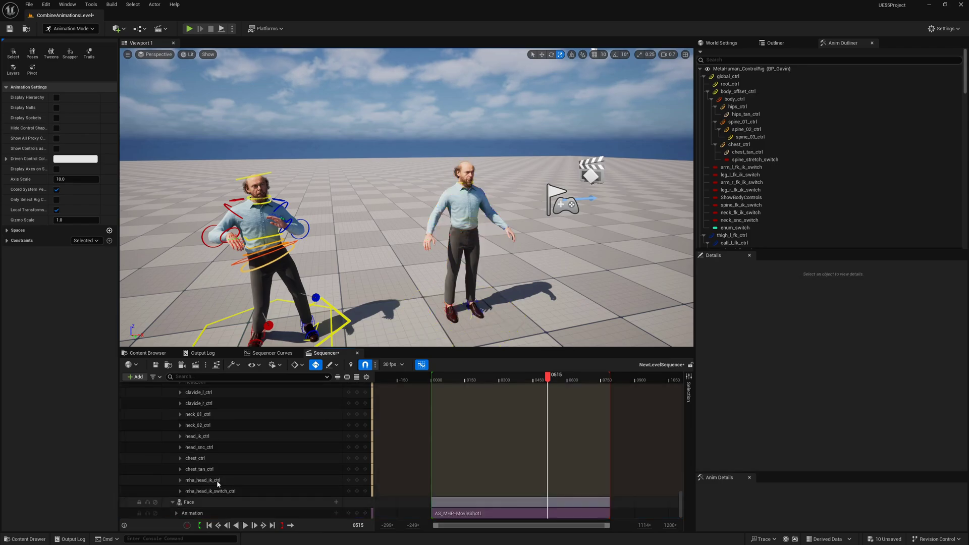
left_click(462, 227)
key("Delete")
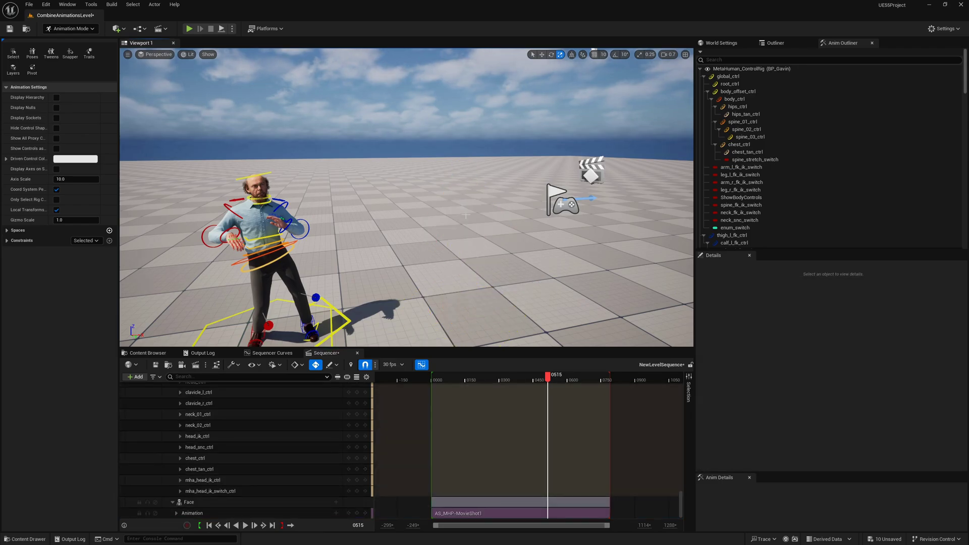
right_click_drag(480, 184, 378, 188)
key("w")
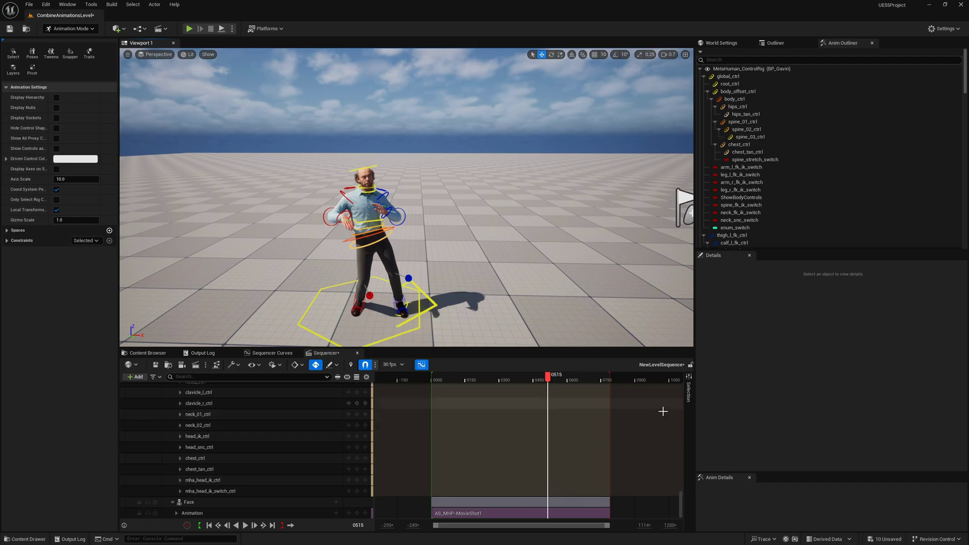
scroll(406, 410, "up", 10)
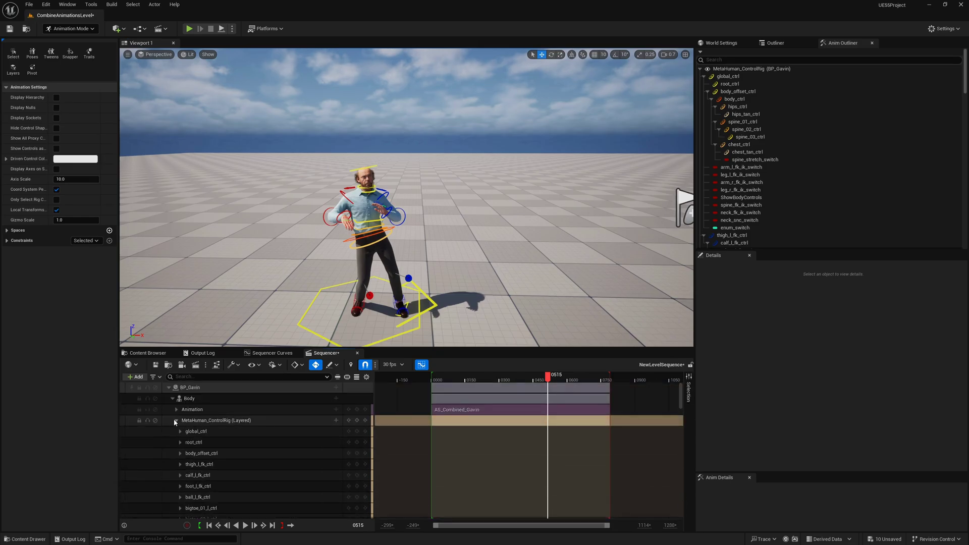
left_click(175, 421)
Look at the control rigs offered for baking the animation of BP_Gavin's Face
left_click(200, 433)
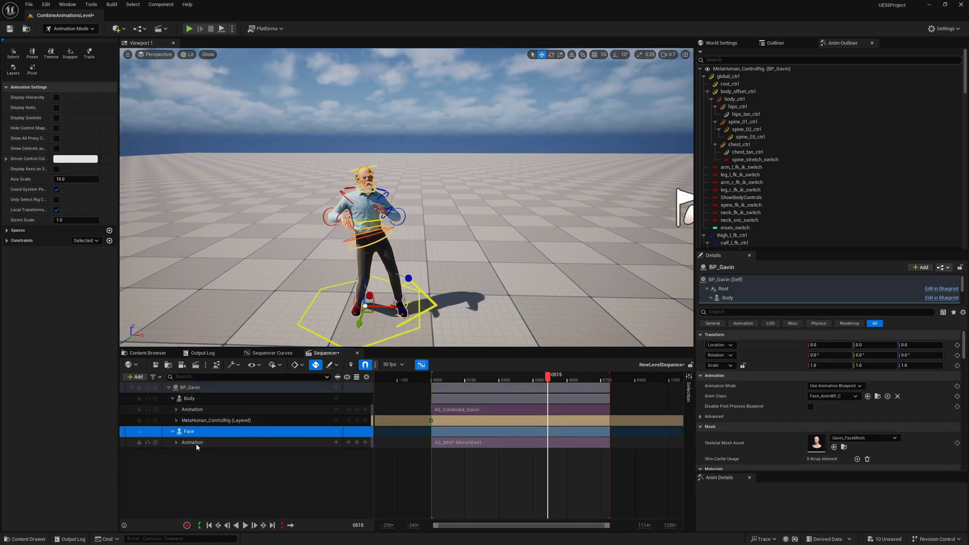
left_click(196, 443)
left_click(199, 440)
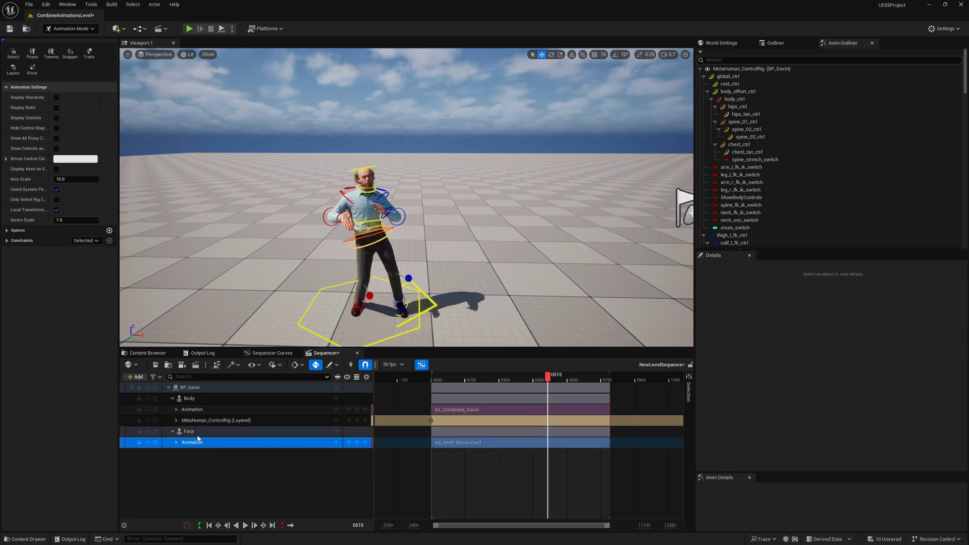
left_click(196, 434)
right_click(193, 433)
mouse_move(254, 298)
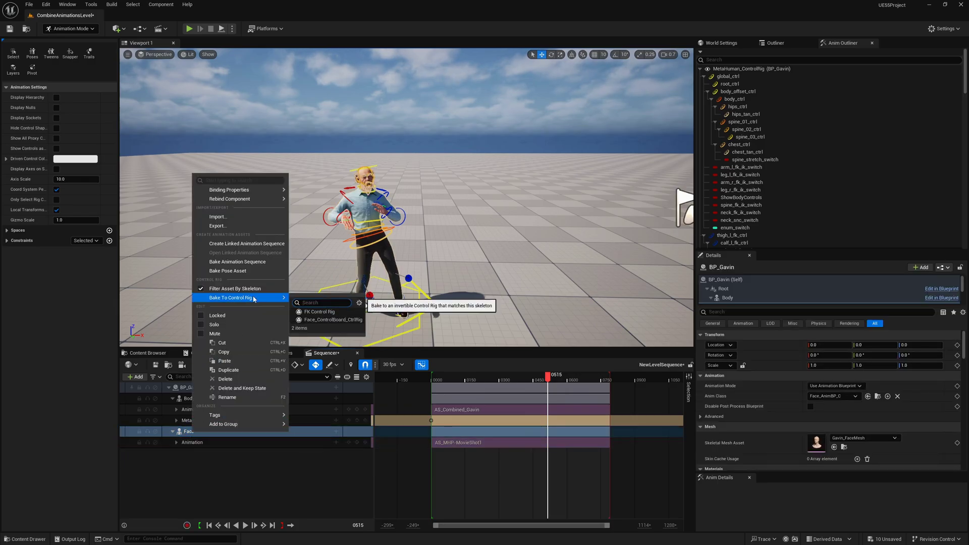
left_click(318, 457)
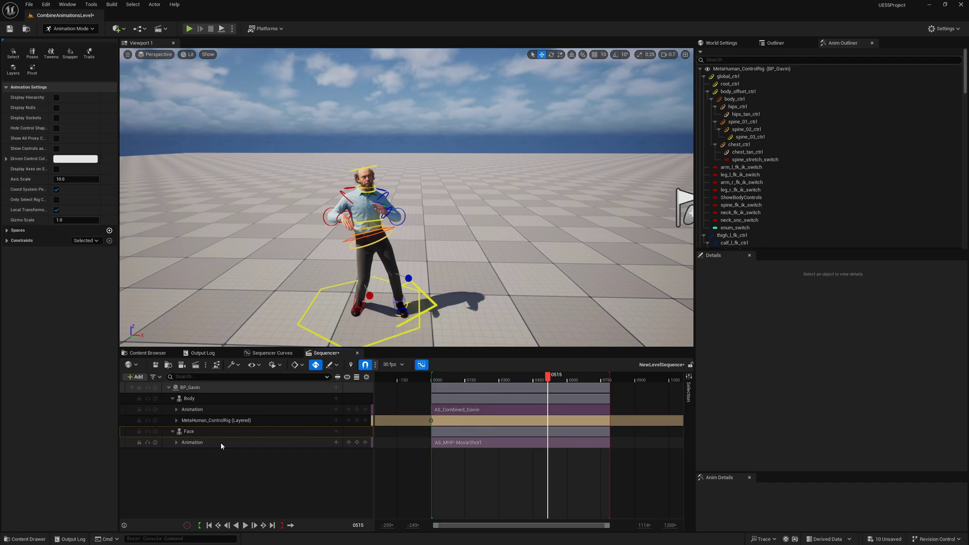
Look at the layered control rigs that can be added to BP_Gavin's Face in the sequence
key("w")
right_click_drag(407, 196, 383, 182)
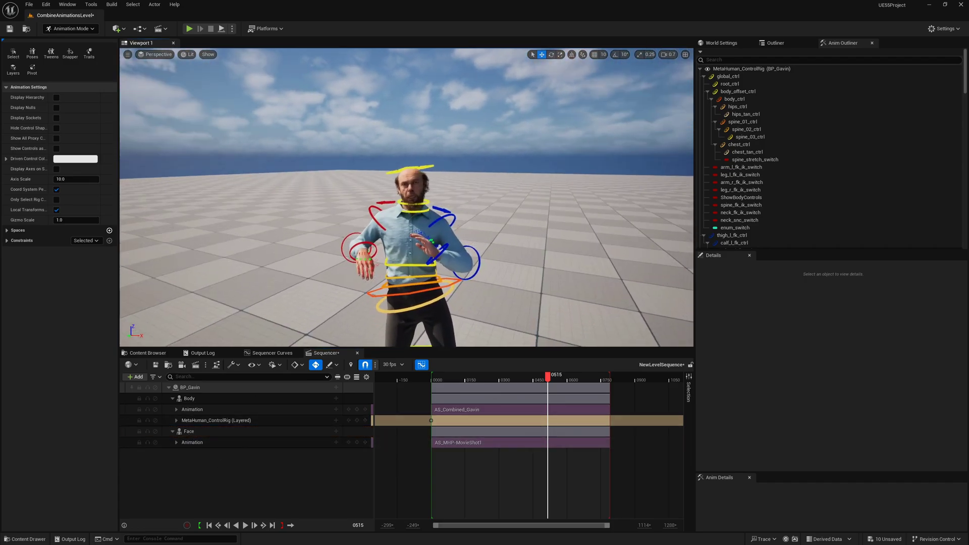
left_click(336, 431)
mouse_move(377, 121)
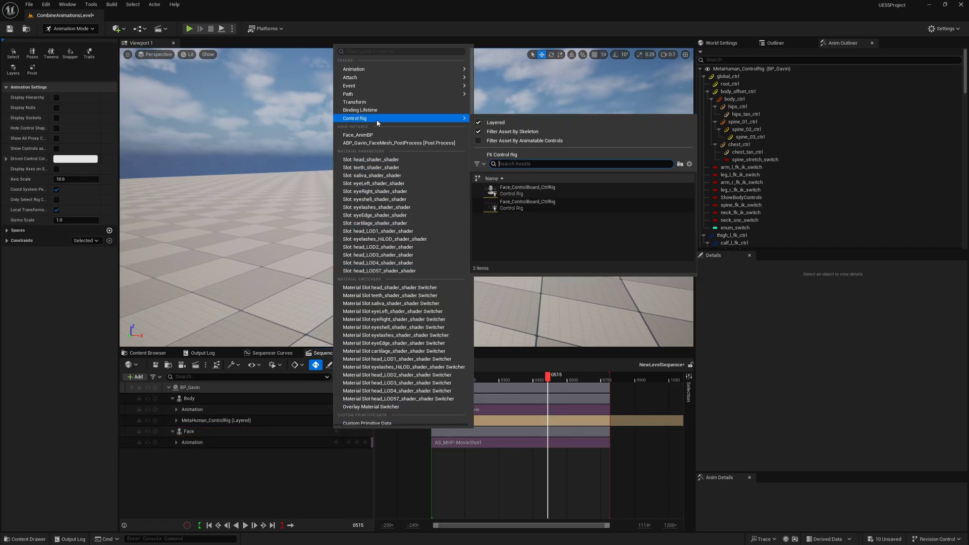
left_click(288, 465)
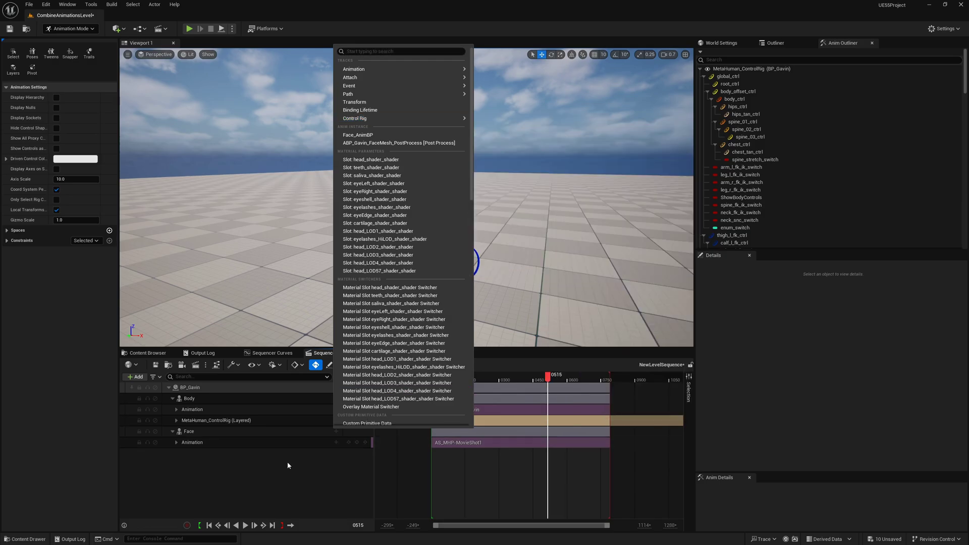
Play the sequence from frame 0119 with the rig controls hidden to review BP_Gavin's combined performance
scroll(392, 213, "up", 5)
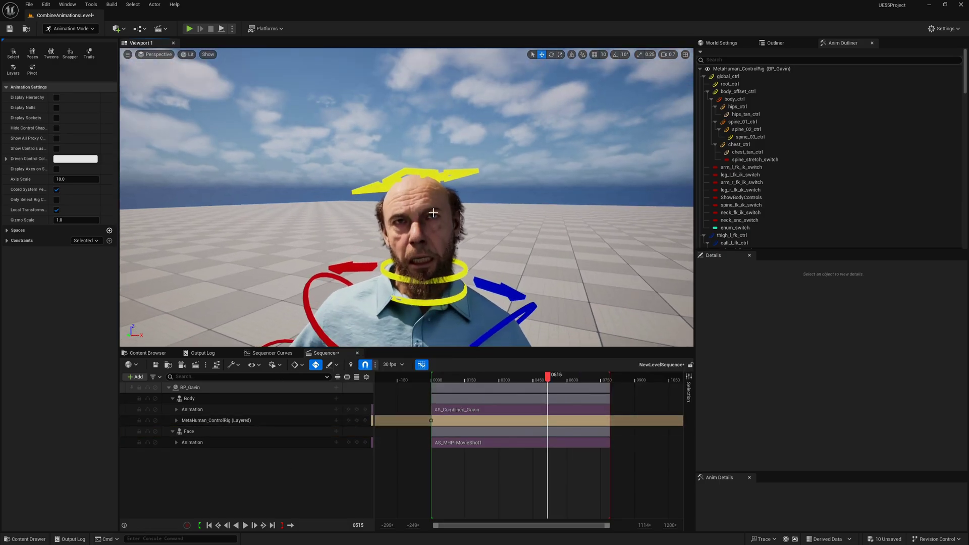
right_click_drag(433, 213, 449, 224)
left_click(457, 379)
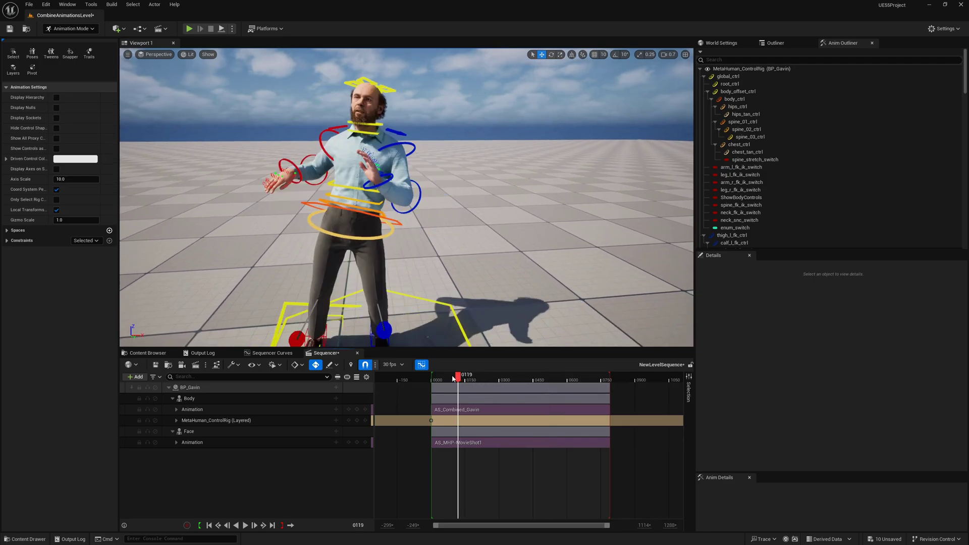
key("space")
key("g")
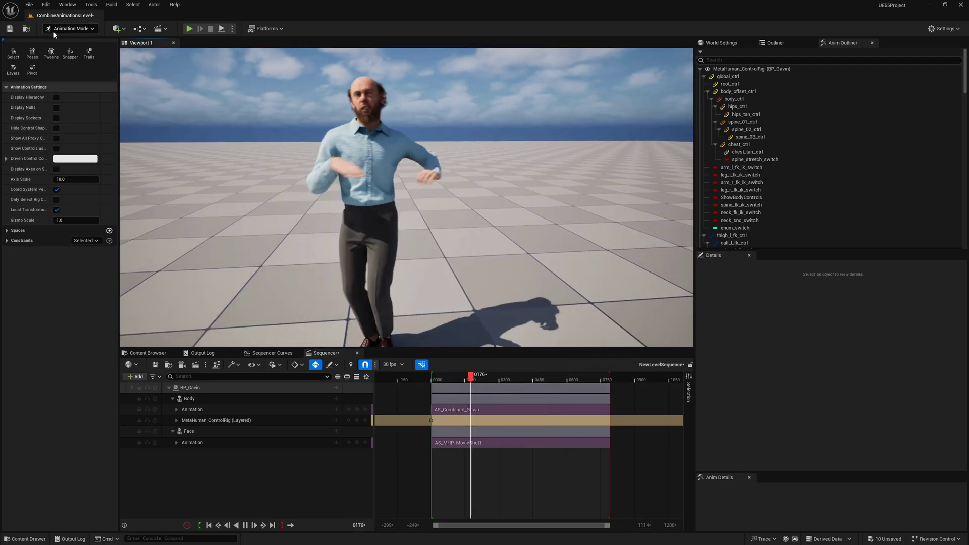